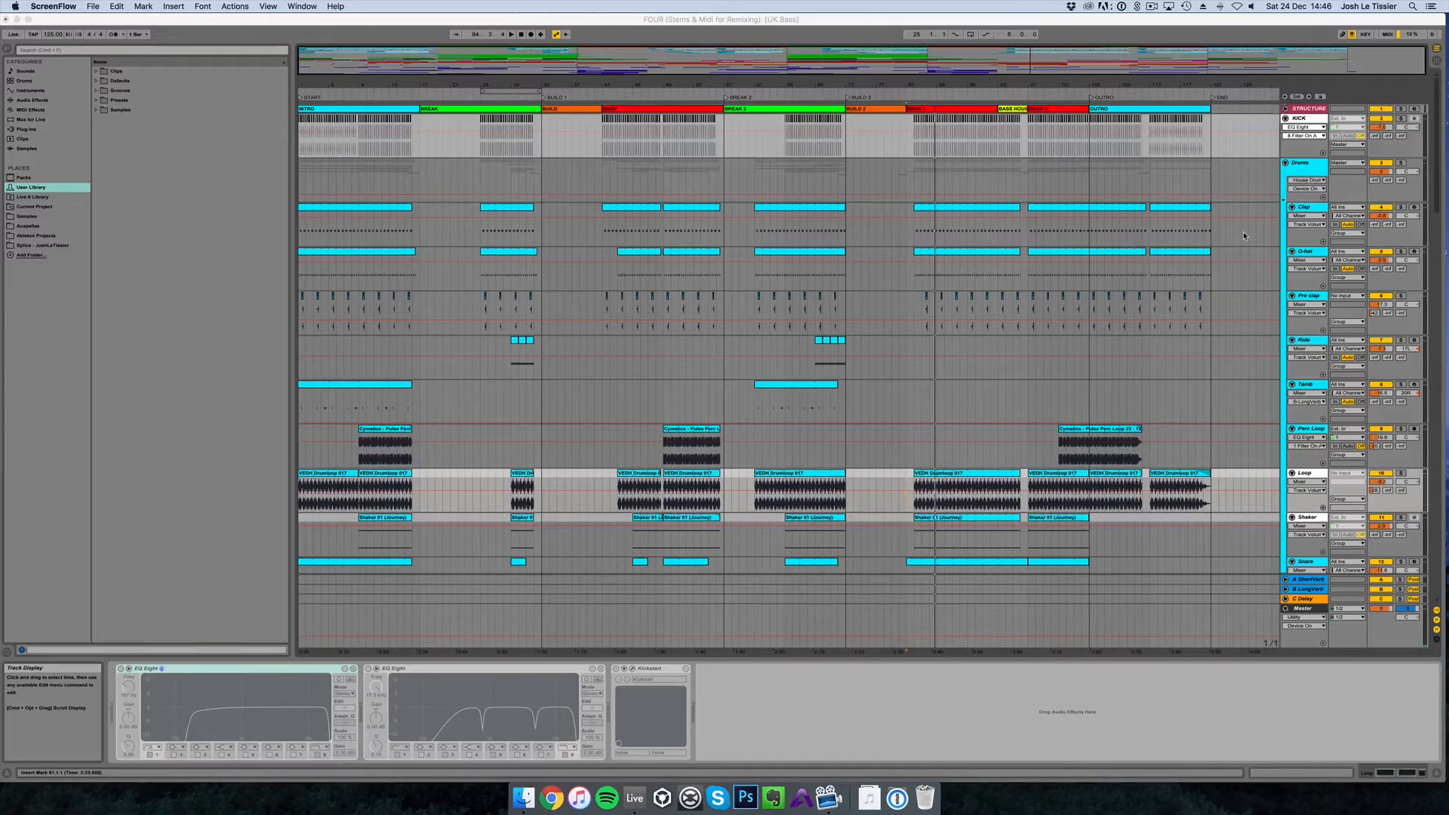
# Step: Examine the arrangement around the second drop, from the drum tracks down to the FX tracks
pyautogui.click(1038, 59)
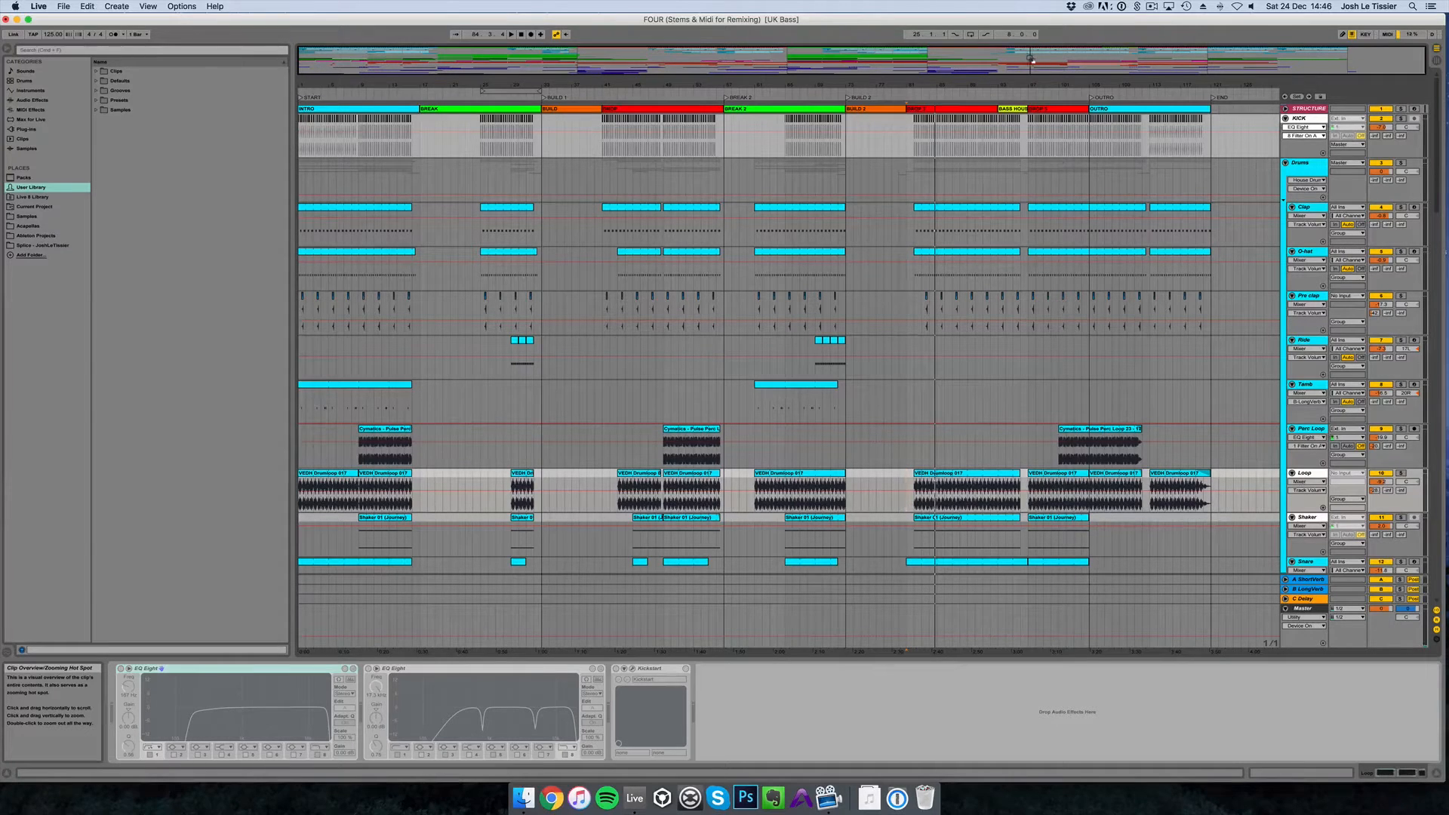
pyautogui.click(1031, 129)
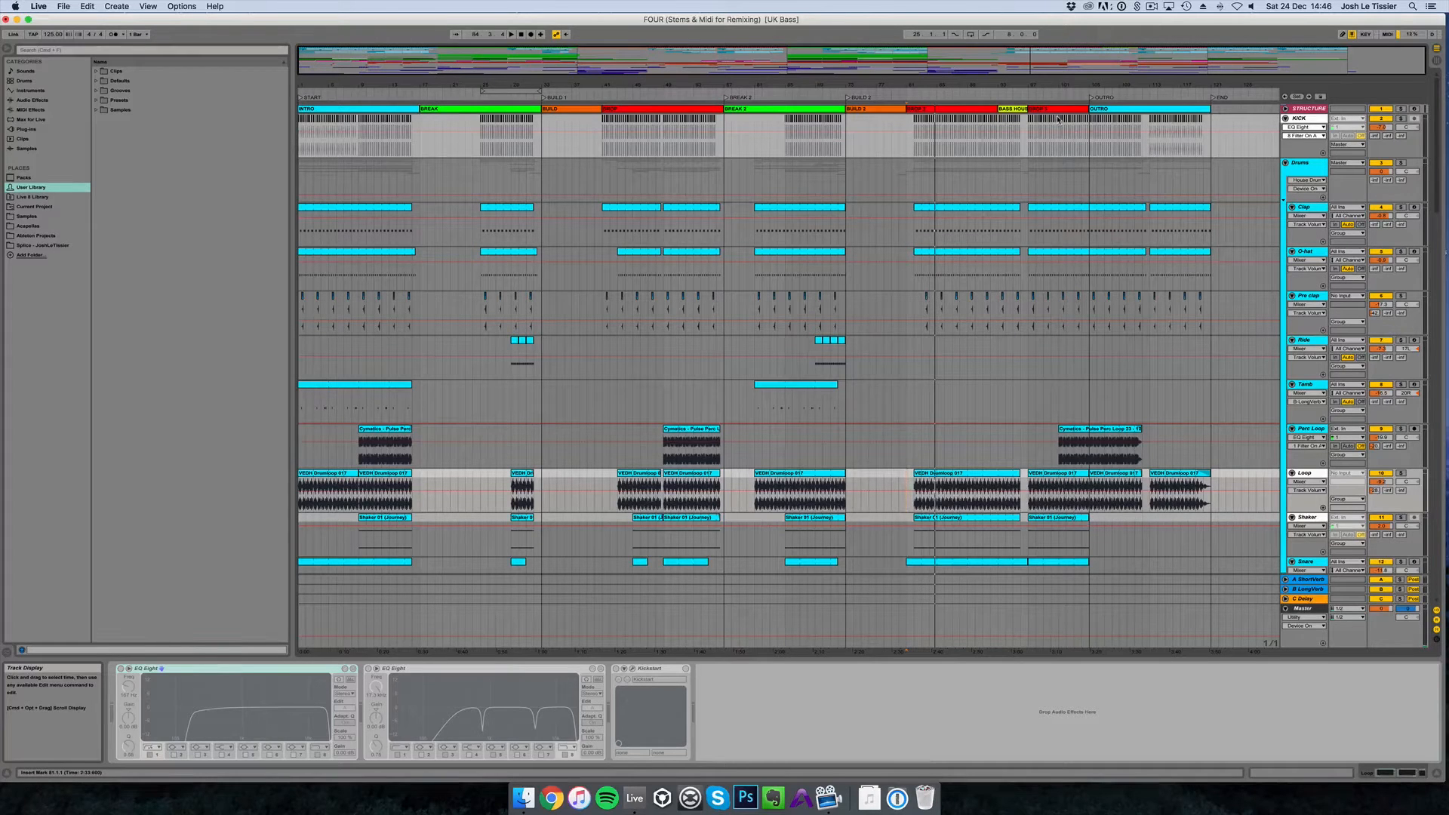
pyautogui.moveTo(971, 85); pyautogui.dragTo(971, 104)
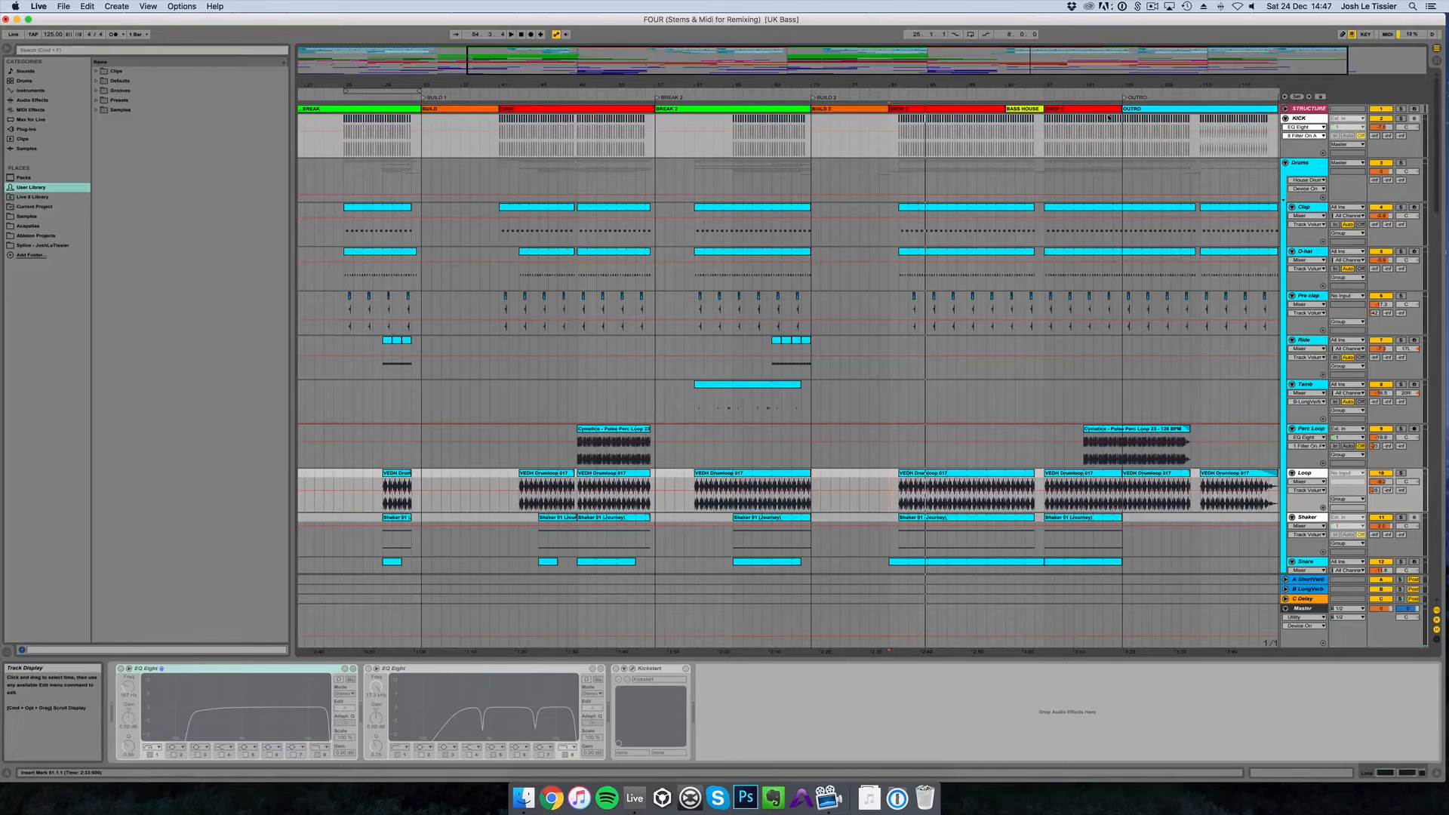
pyautogui.moveTo(1000, 84); pyautogui.dragTo(999, 95)
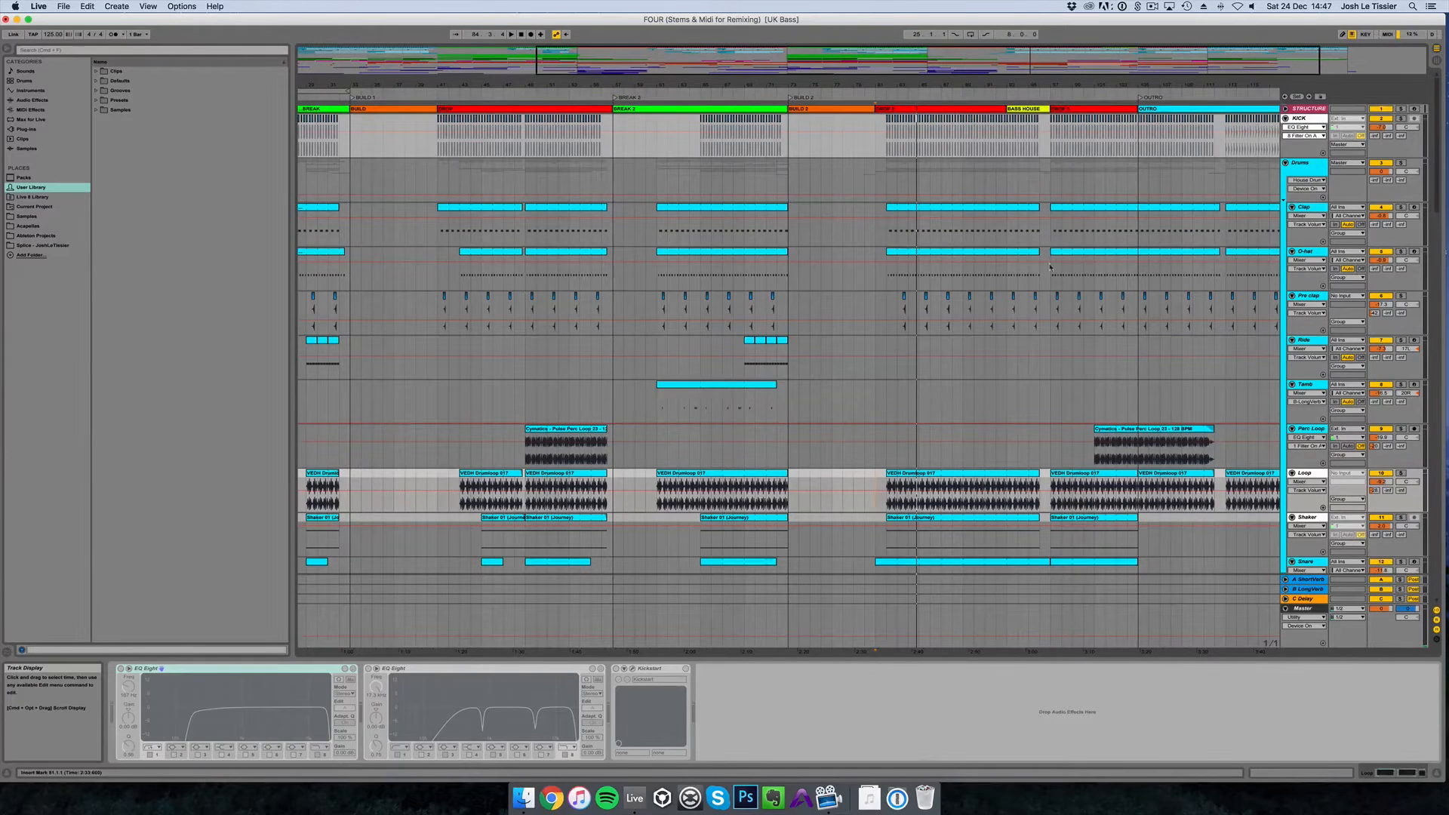
pyautogui.scroll(-1, 1052, 256)
pyautogui.scroll(-9, 1028, 276)
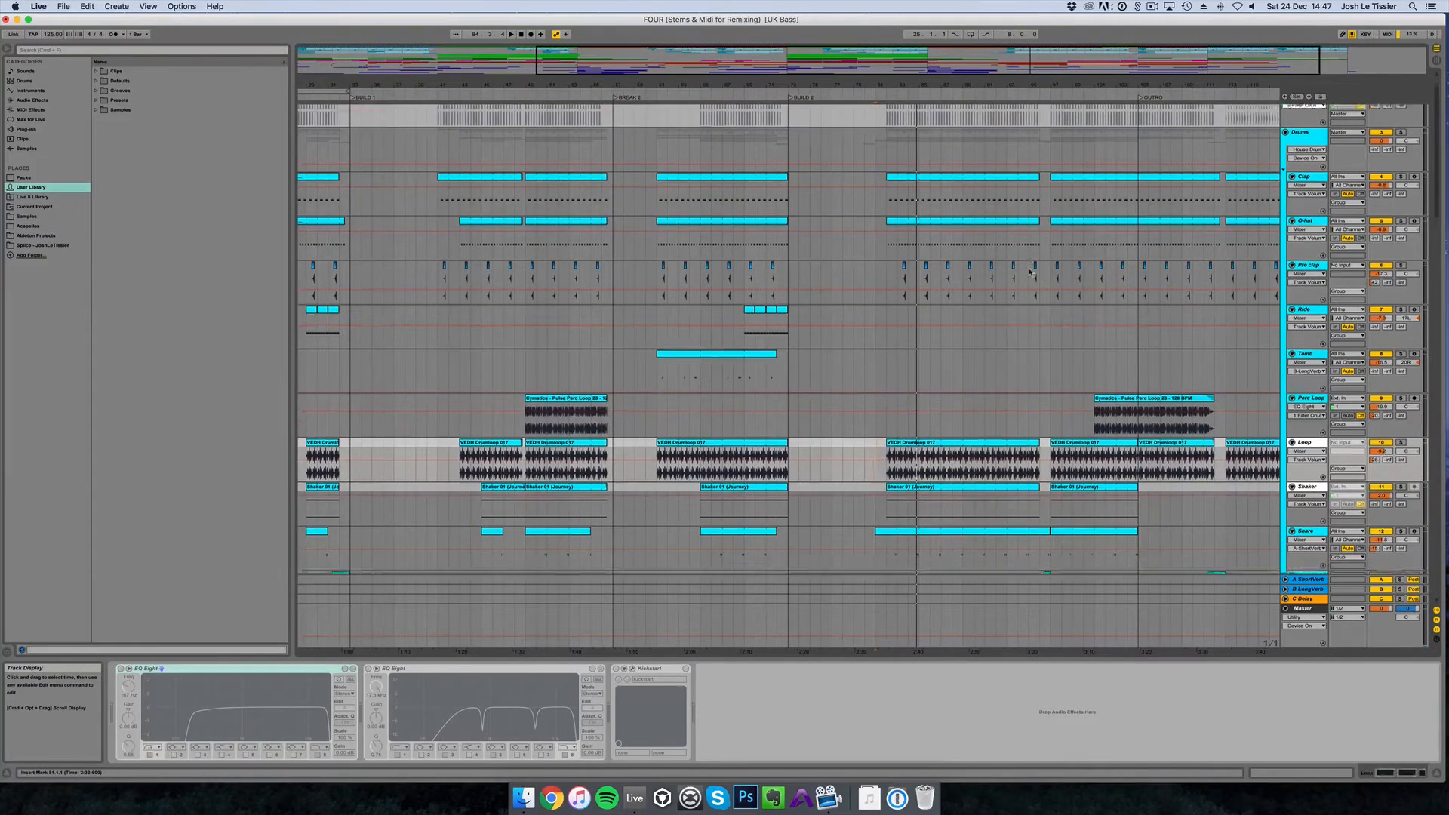
pyautogui.scroll(-20, 983, 296)
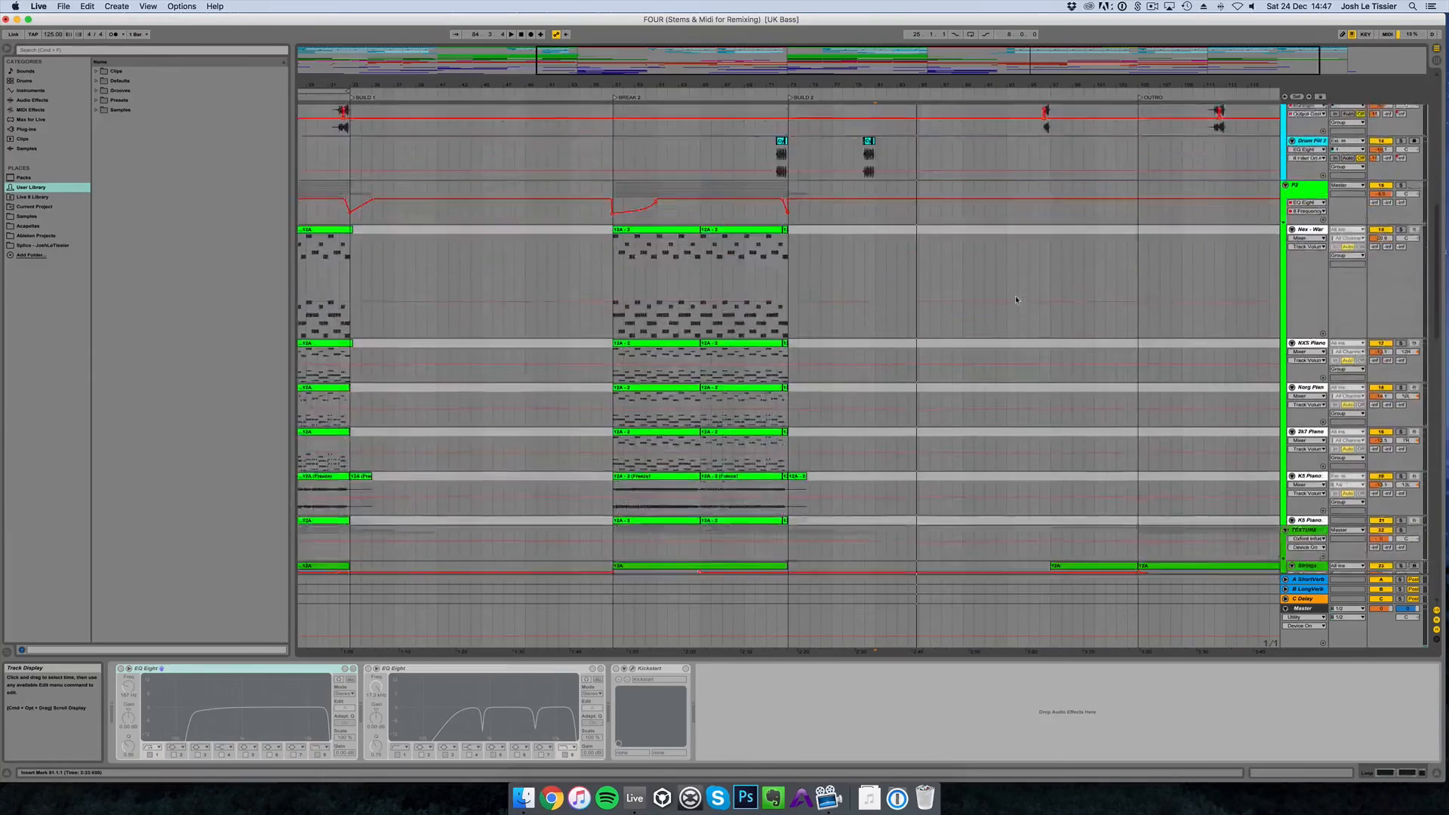
pyautogui.scroll(-3, 1116, 291)
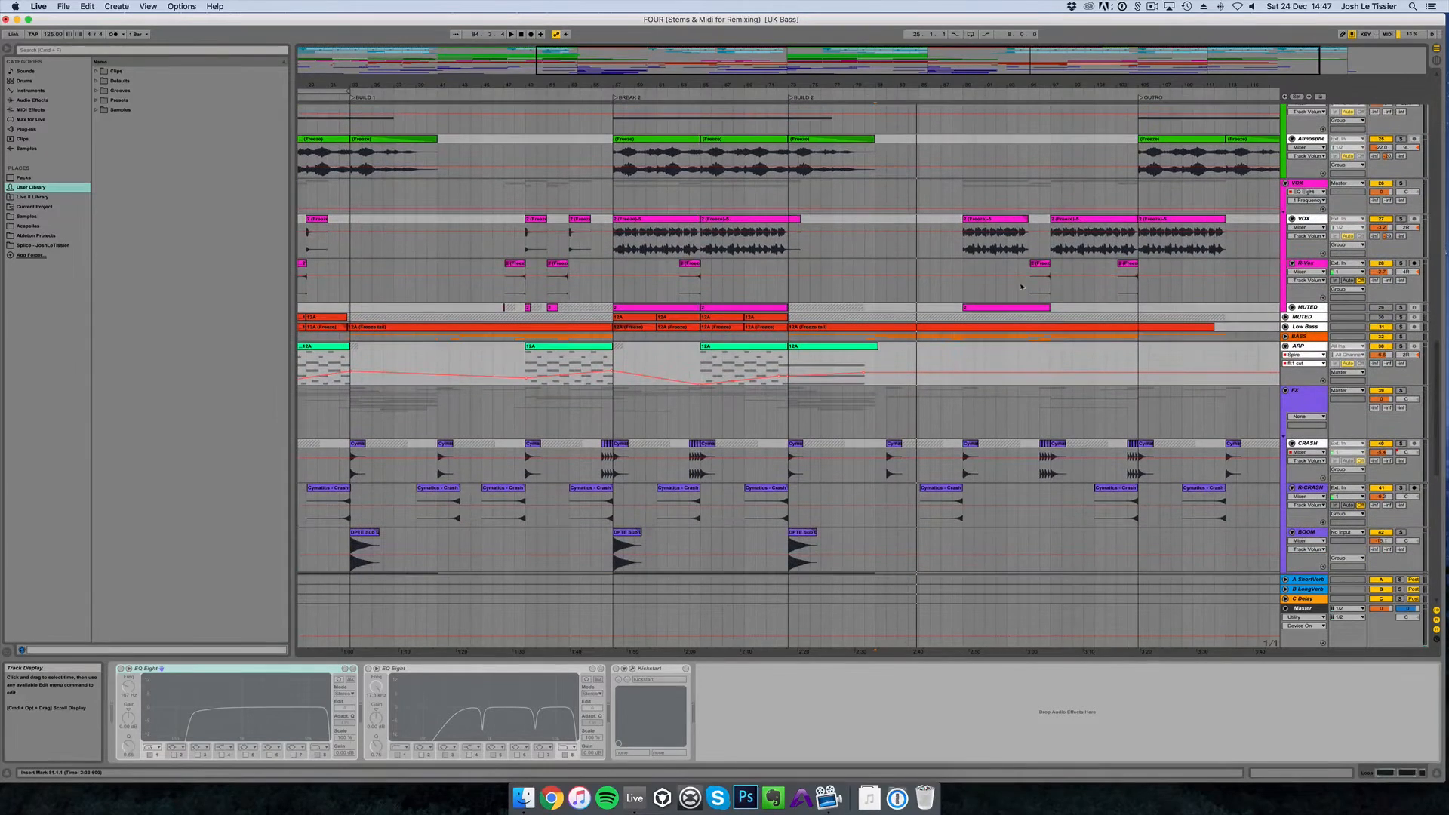
# Step: Play the arrangement in the second drop and unfold the BASS group to show its individual tracks
pyautogui.press('space')
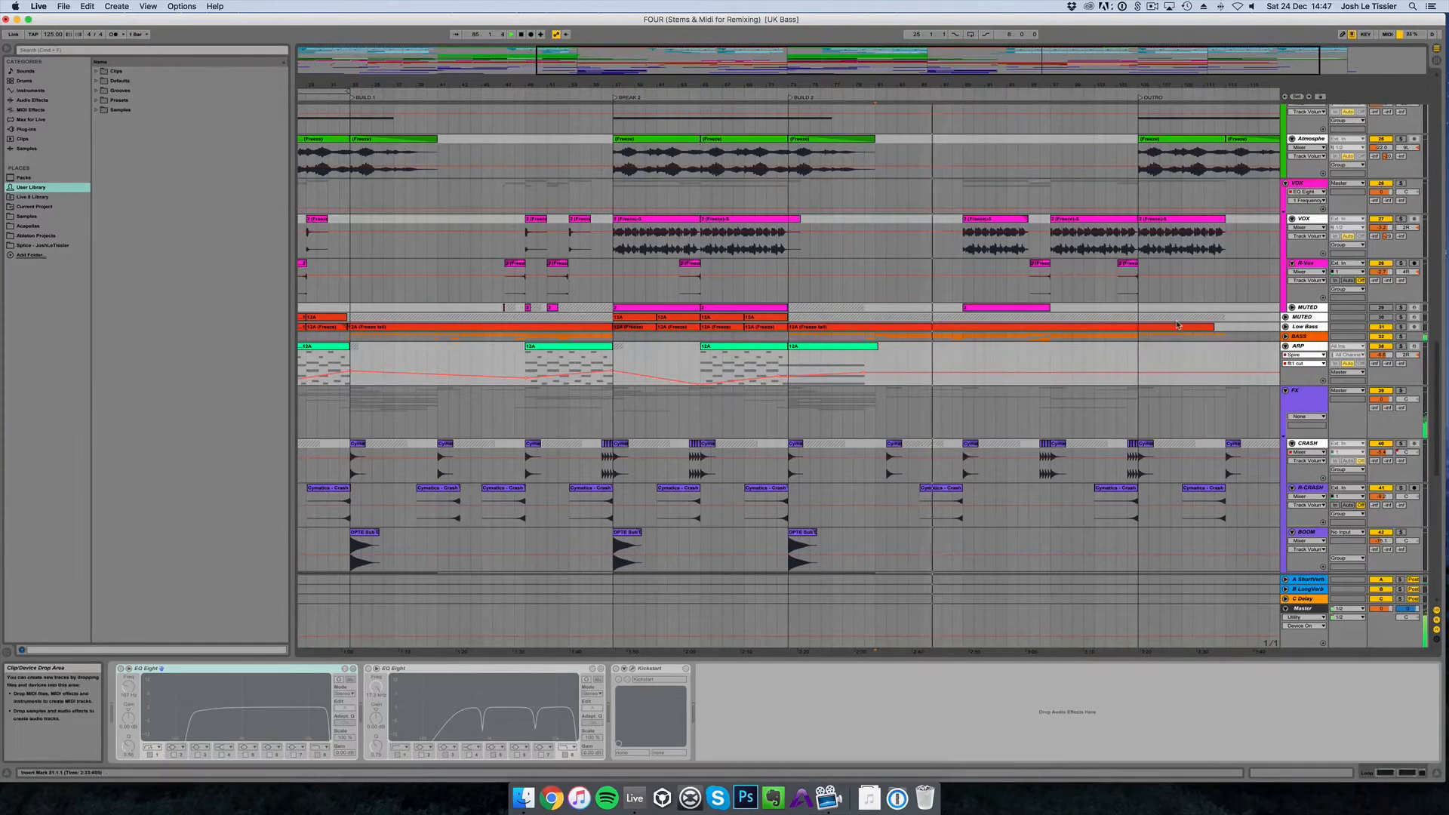
pyautogui.click(1286, 337)
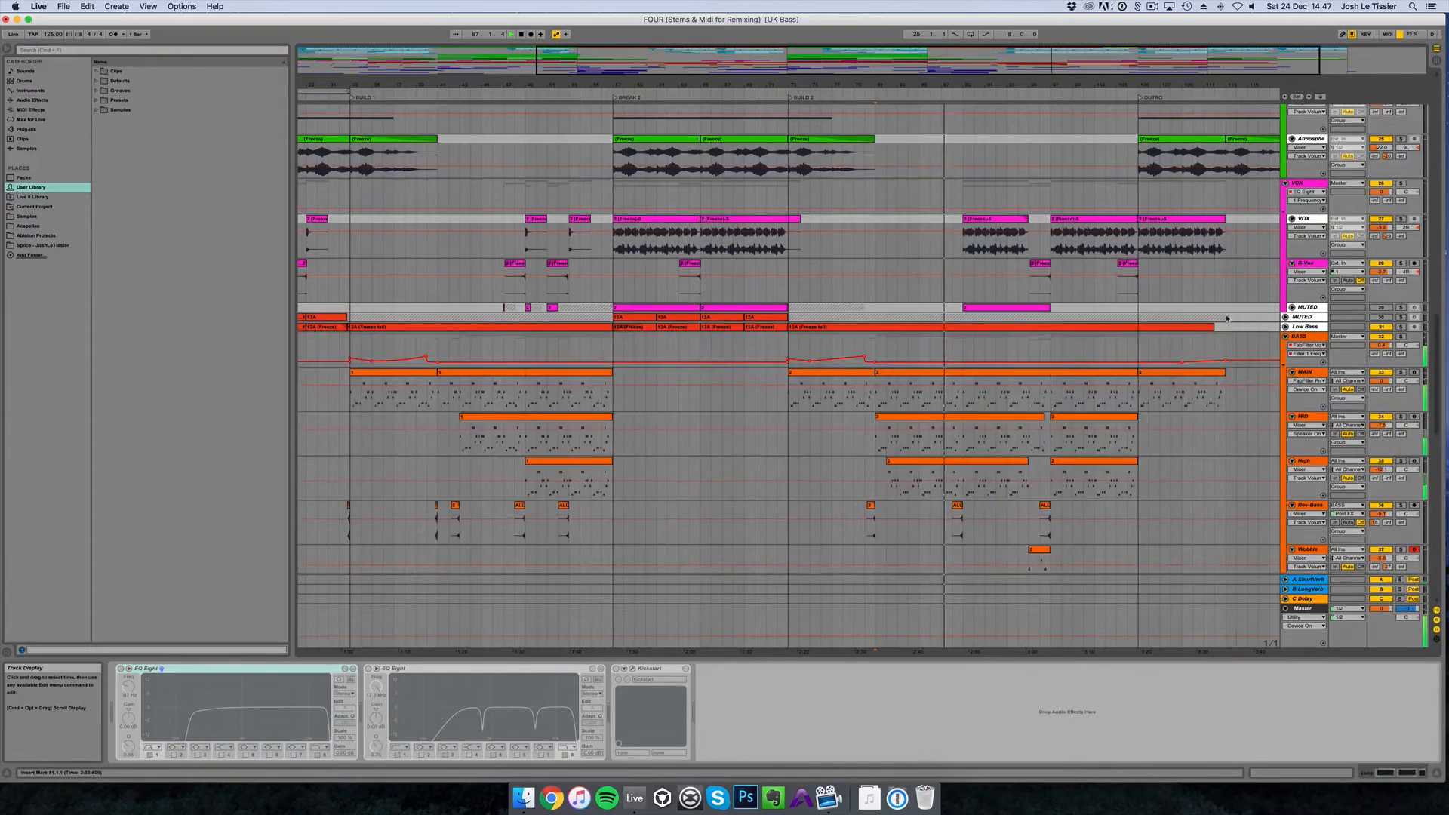
pyautogui.scroll(-4, 1032, 406)
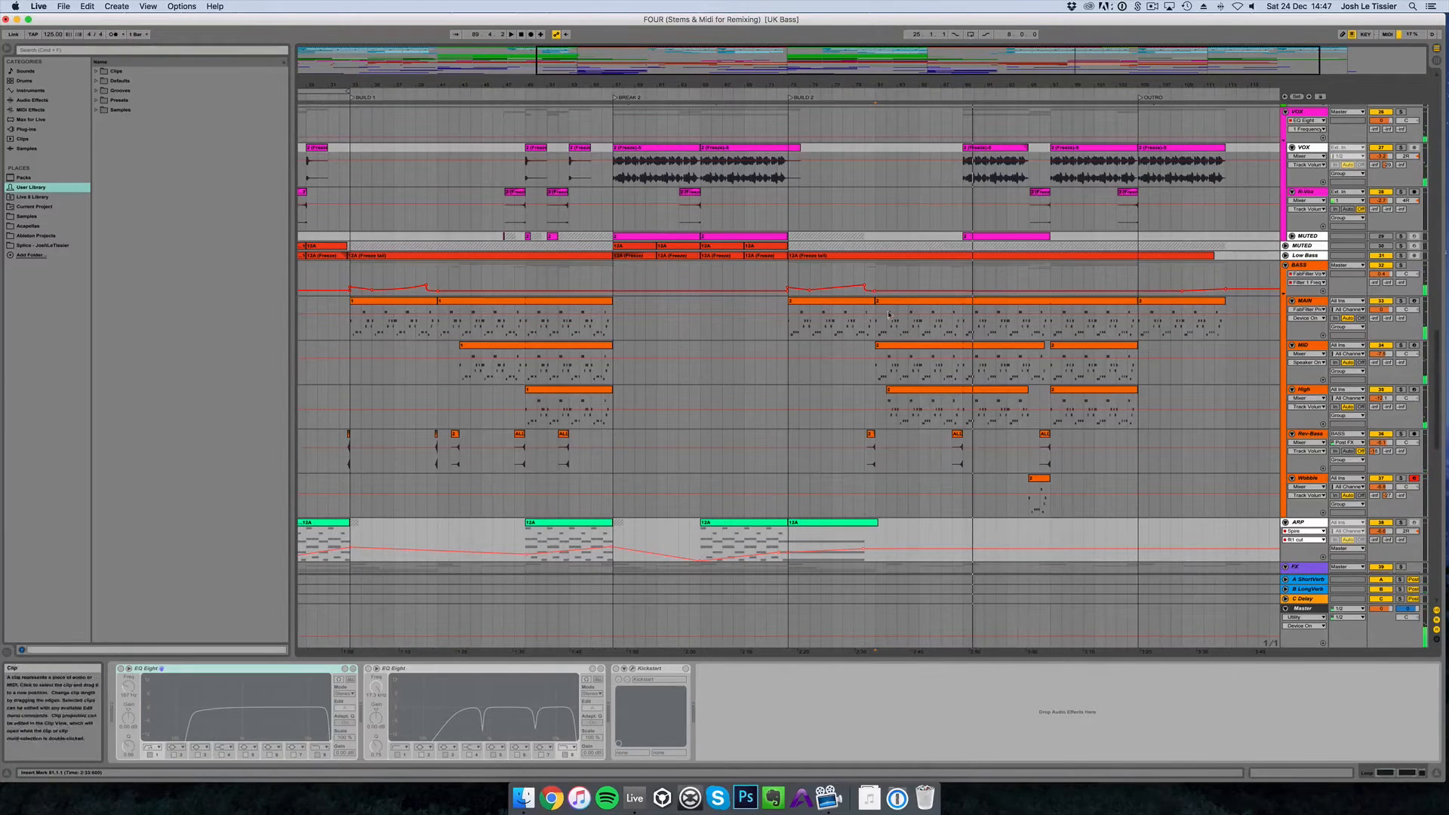
# Step: Solo the BASS group and listen to it from the start of the second drop
pyautogui.click(875, 333)
pyautogui.press('space')
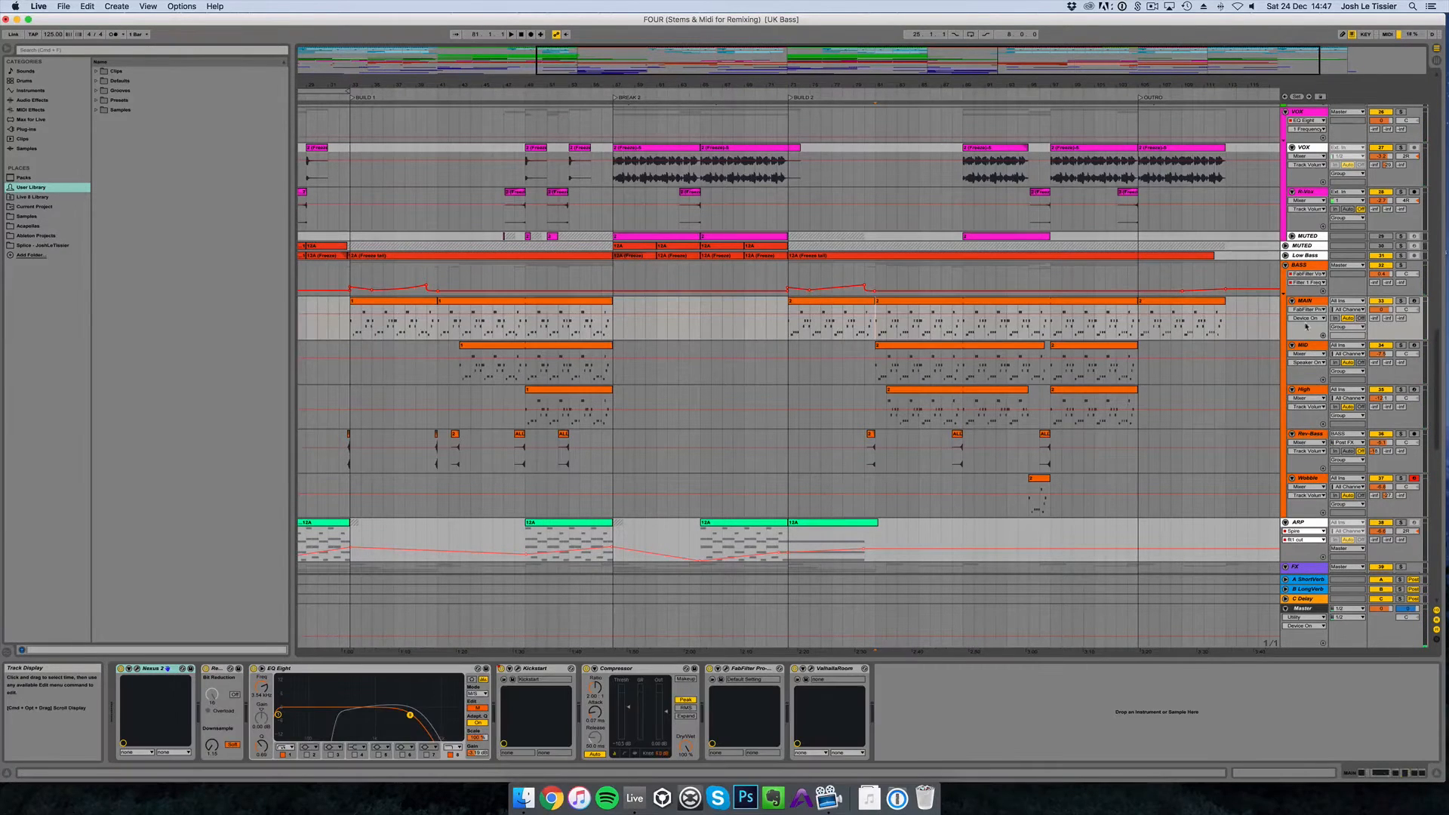
pyautogui.click(1307, 268)
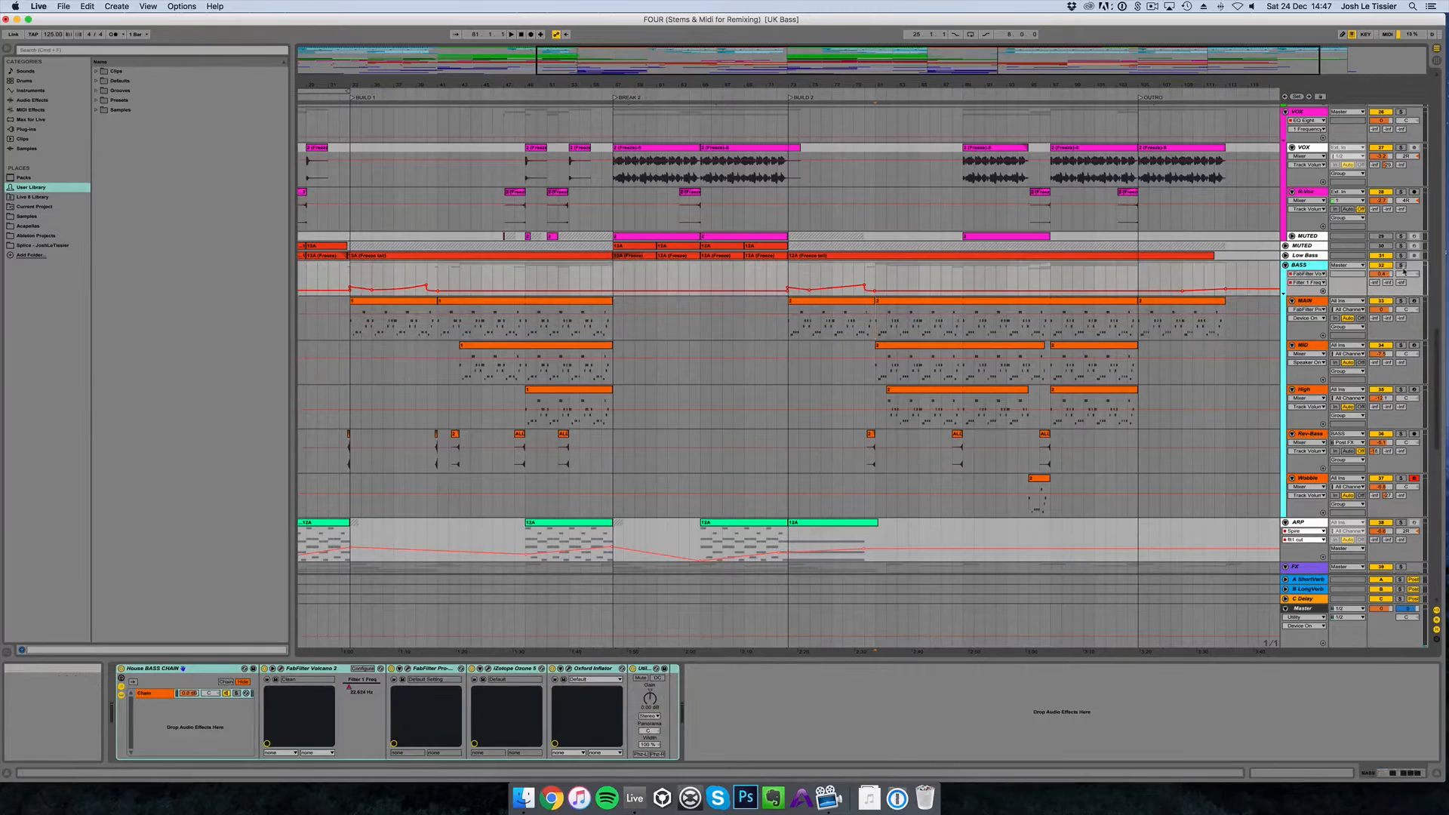
pyautogui.click(1400, 266)
pyautogui.press('space')
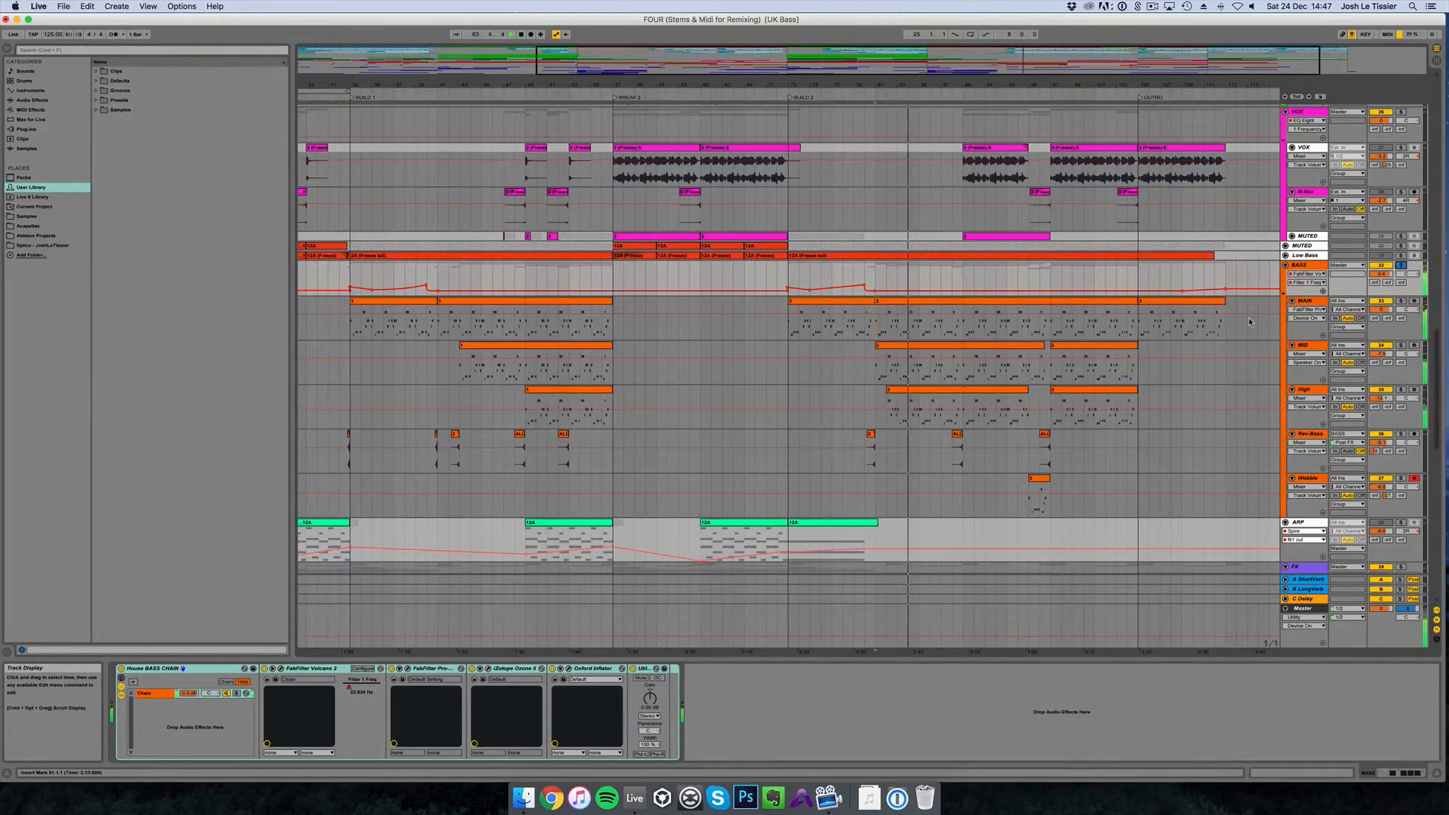
pyautogui.press('space')
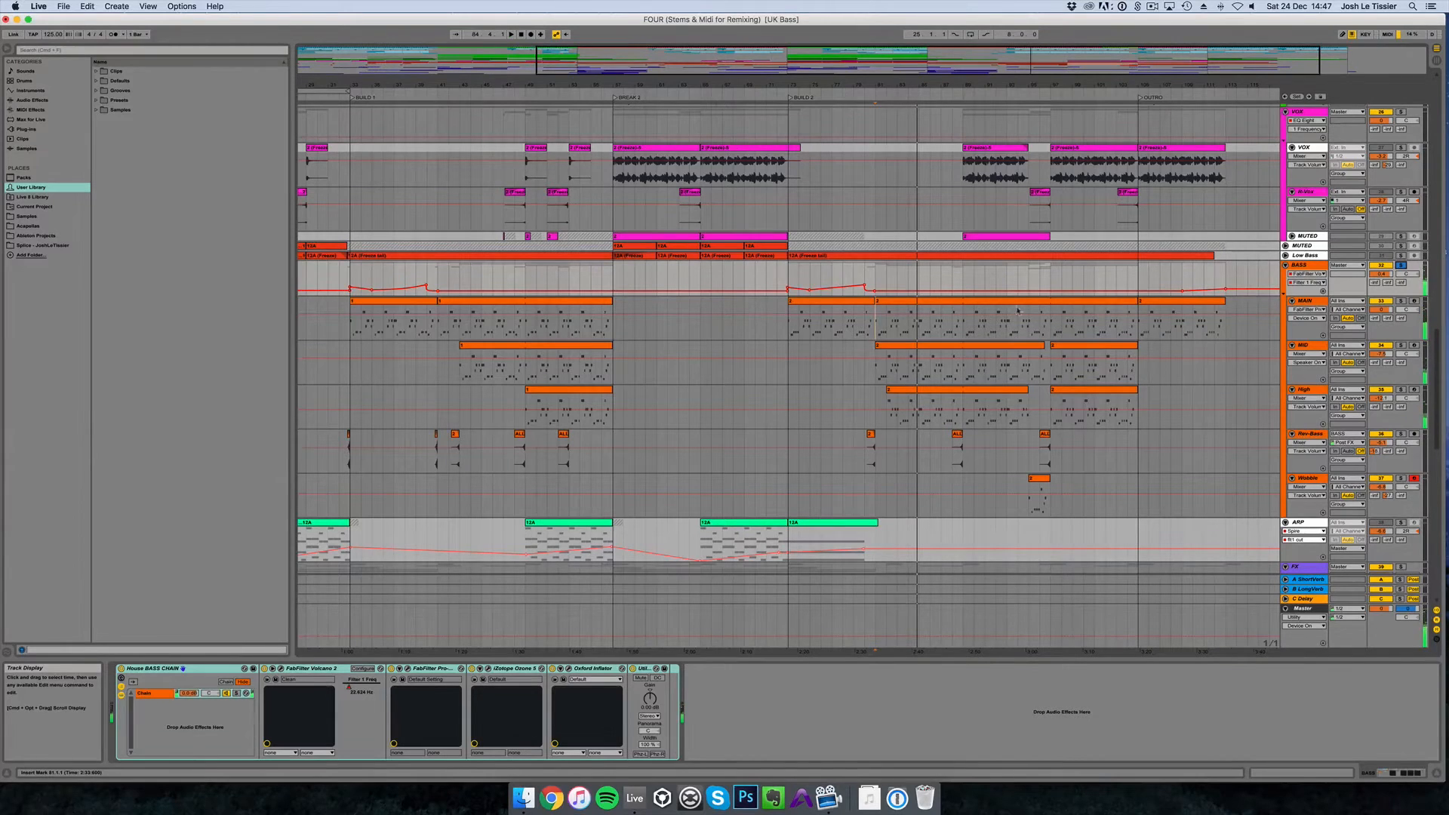
# Step: Solo the MAIN track inside the BASS group and play it from the second drop
pyautogui.click(1310, 266)
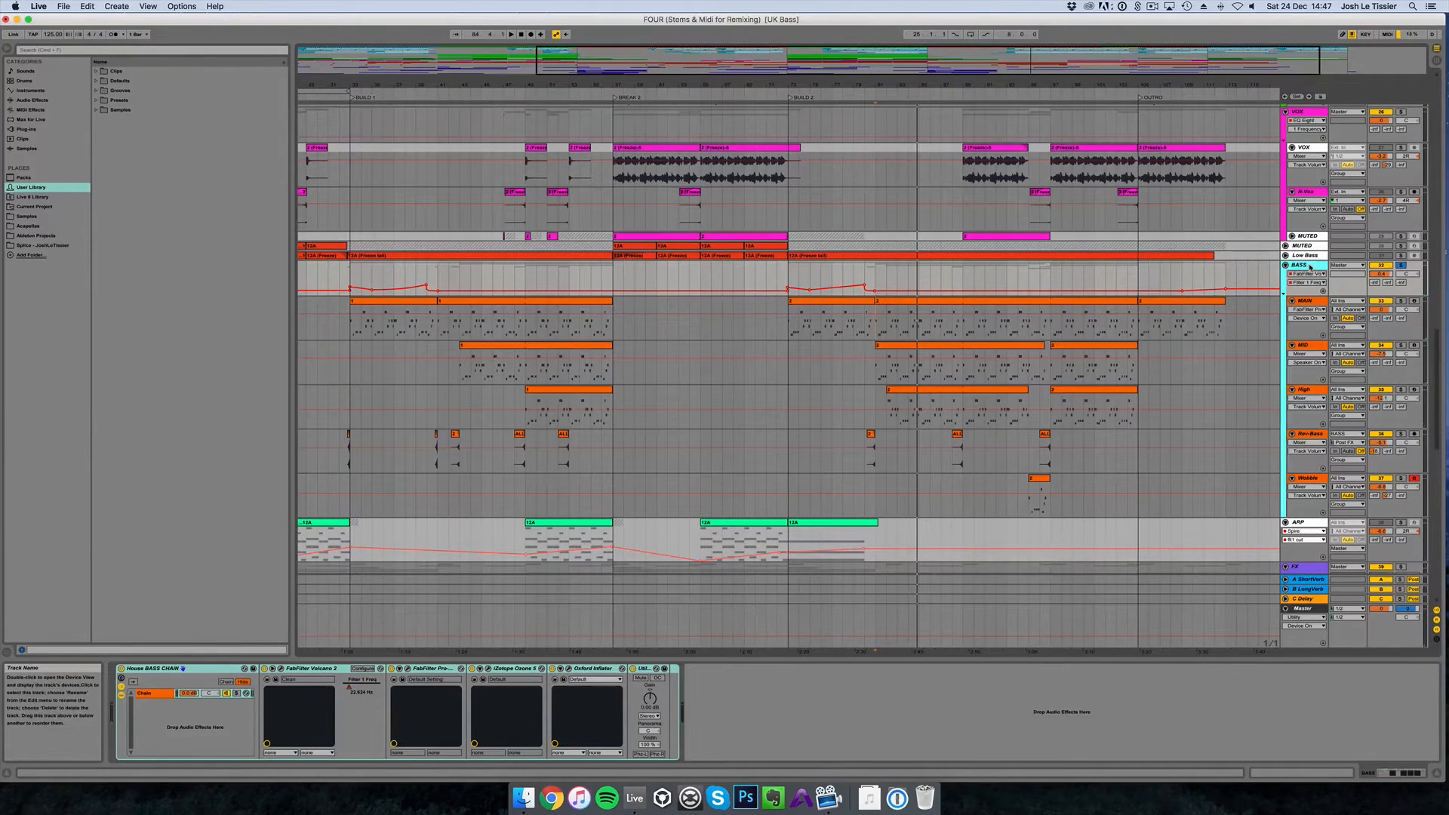
pyautogui.click(1307, 301)
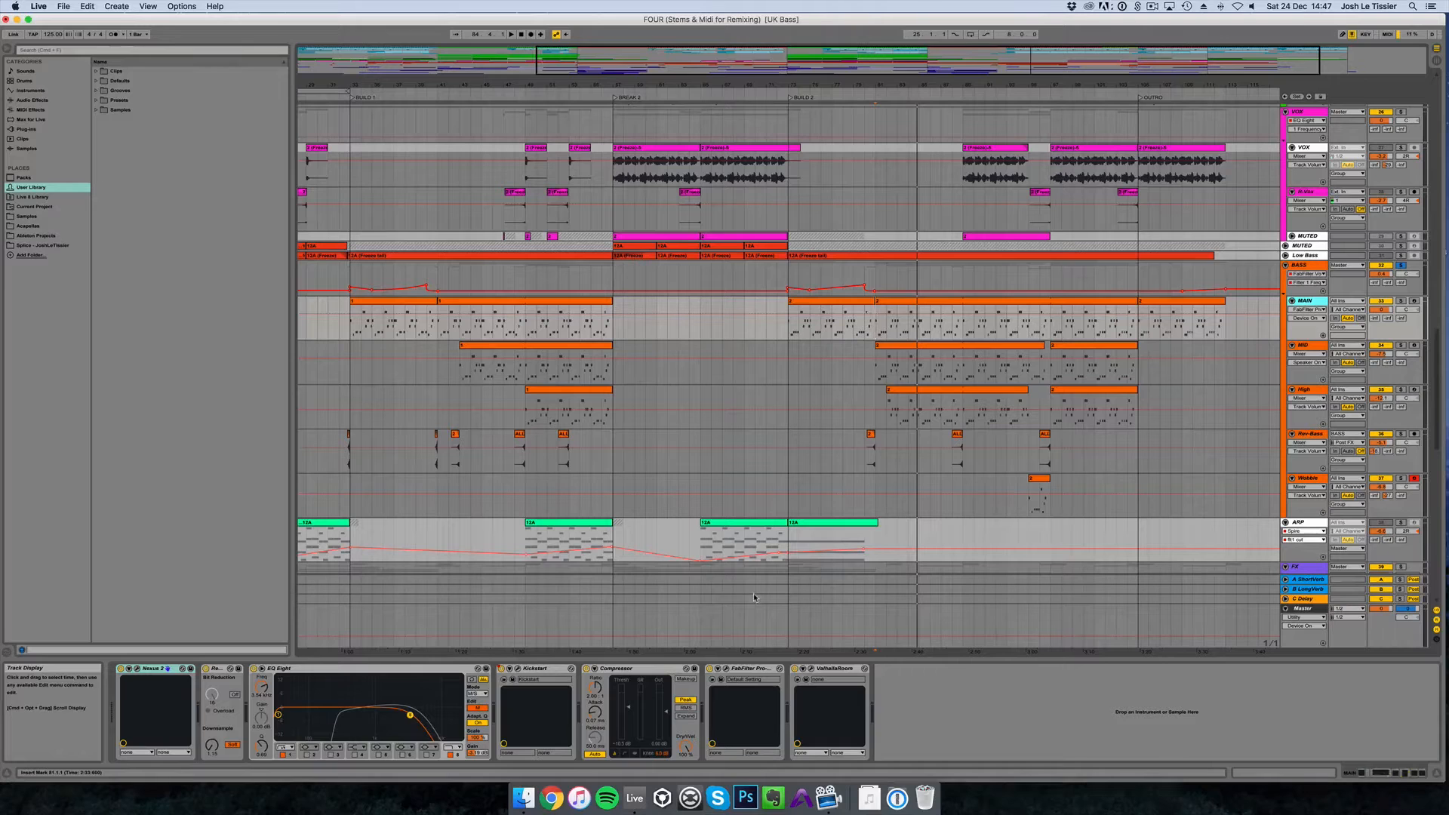
pyautogui.click(1402, 300)
pyautogui.press('space')
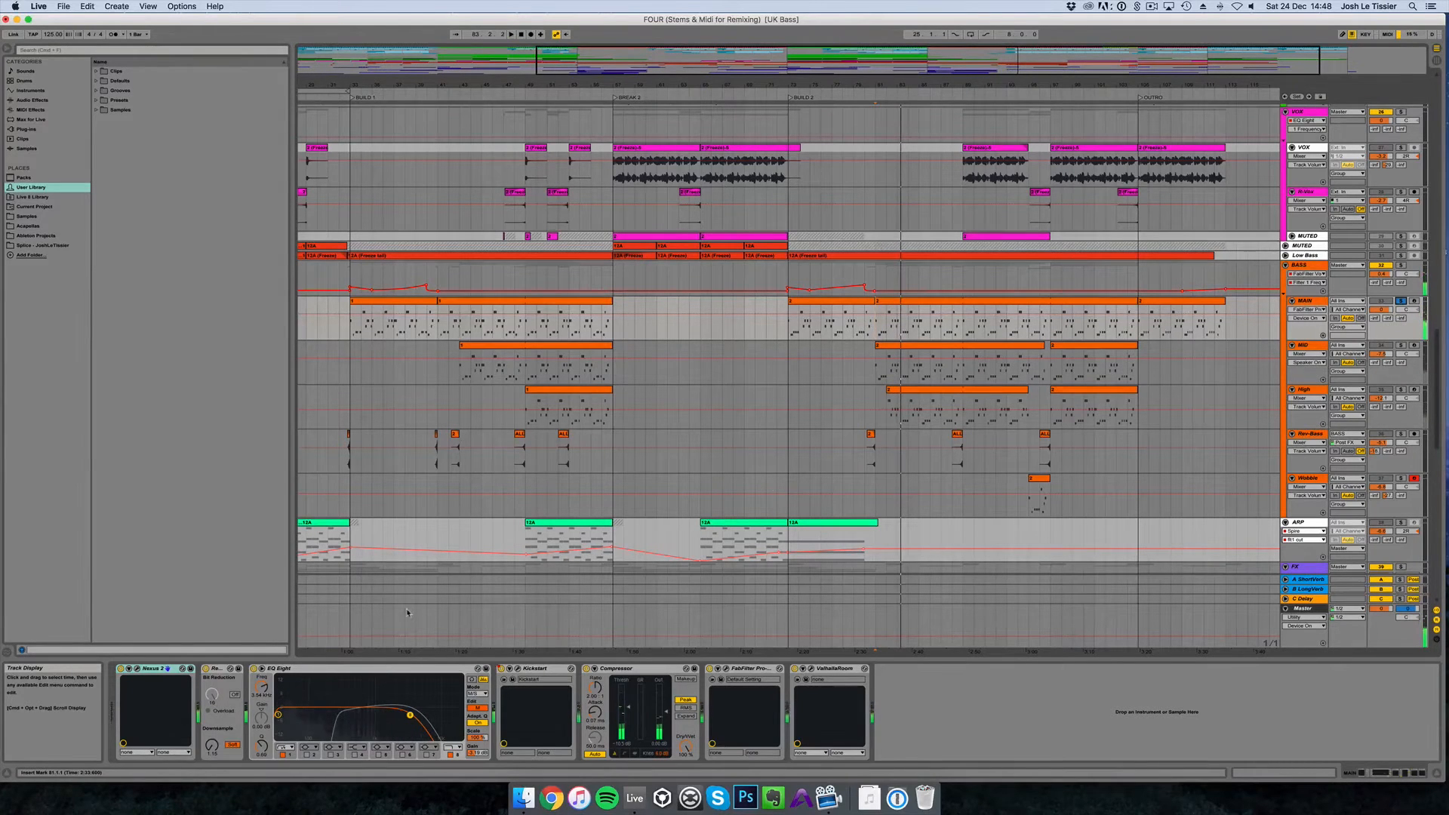
# Step: Open the Nexus 2 instrument on the MAIN track, show its preset library and listen to the BA FM Bass 4 preset
pyautogui.click(138, 670)
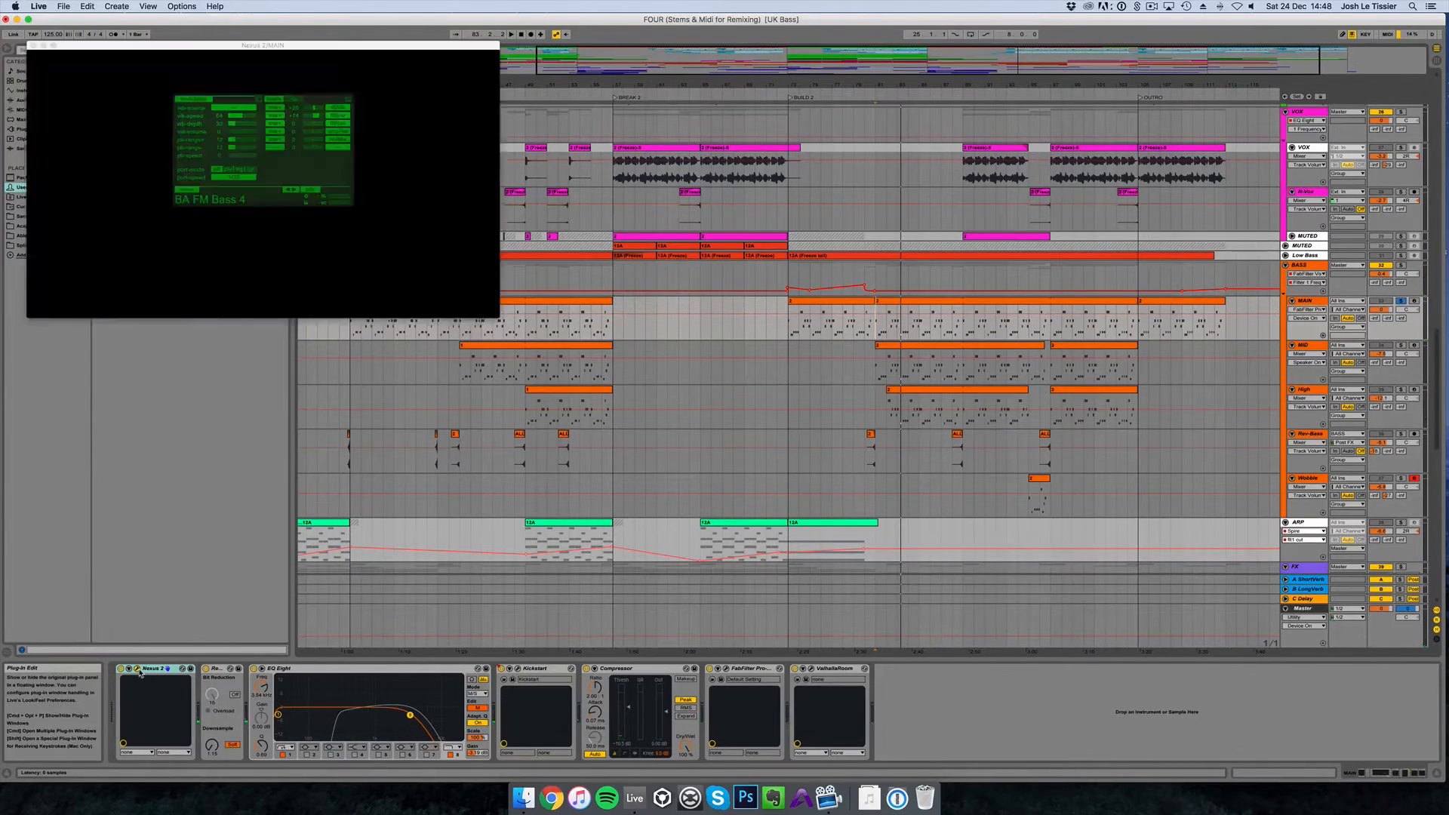
pyautogui.moveTo(183, 50)
pyautogui.mouseDown()
pyautogui.moveTo(650, 183)
pyautogui.moveTo(638, 219)
pyautogui.moveTo(661, 243)
pyautogui.mouseUp()
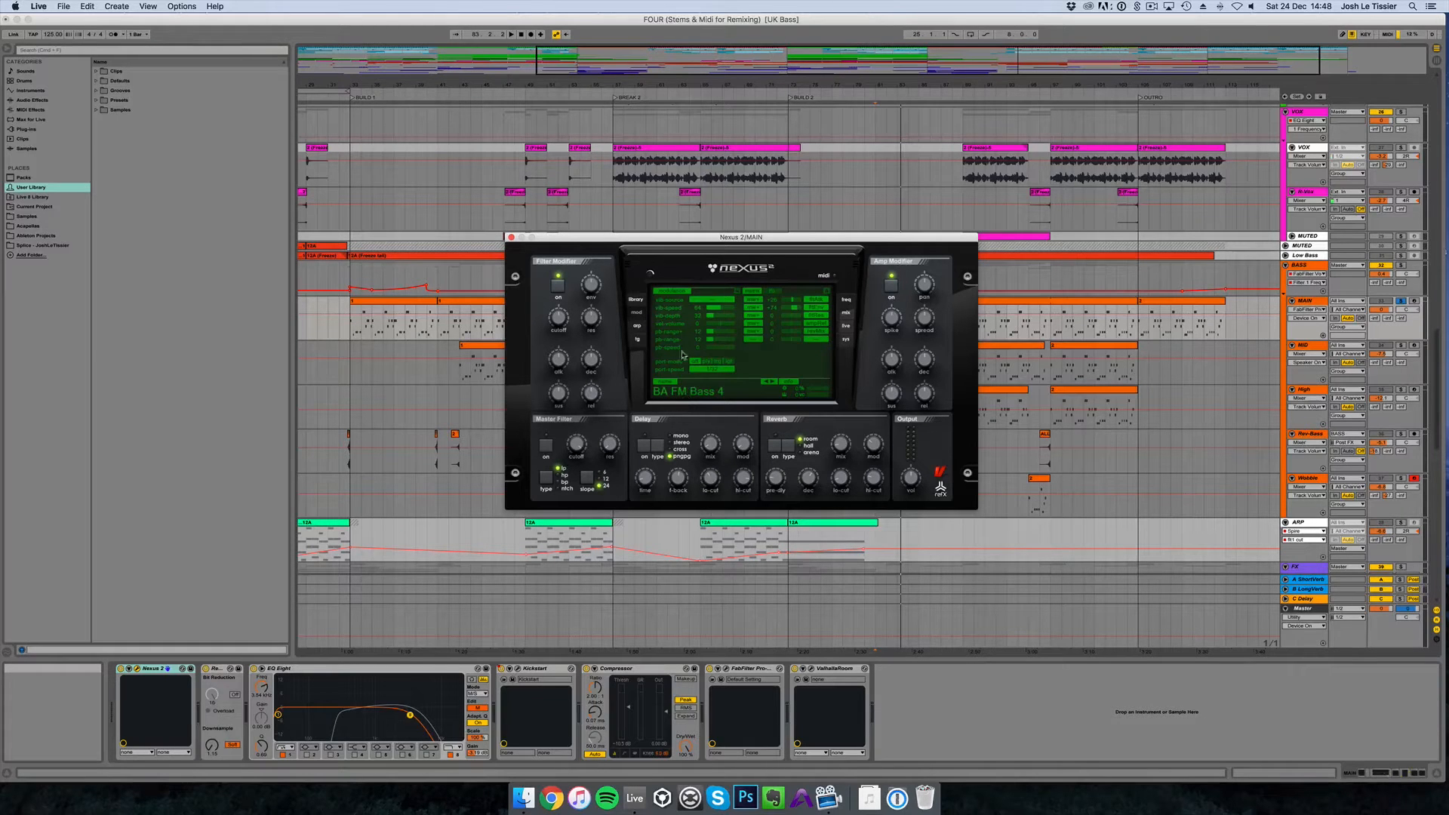
pyautogui.click(637, 300)
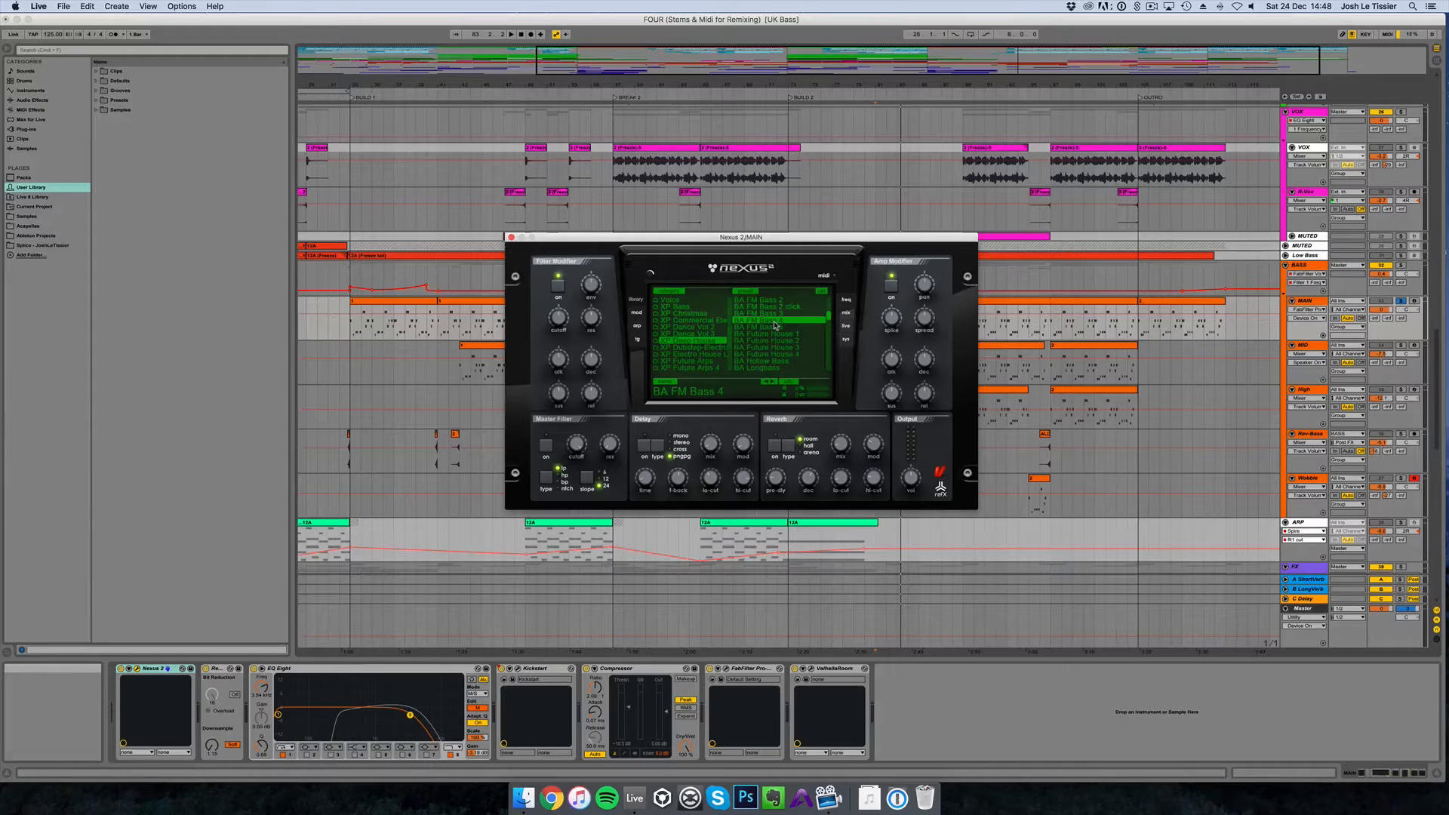
pyautogui.press('space')
pyautogui.press('space')
# Step: Inspect the mix page of the Nexus 2 patch and close the instrument window
pyautogui.click(846, 299)
pyautogui.click(846, 313)
pyautogui.click(758, 291)
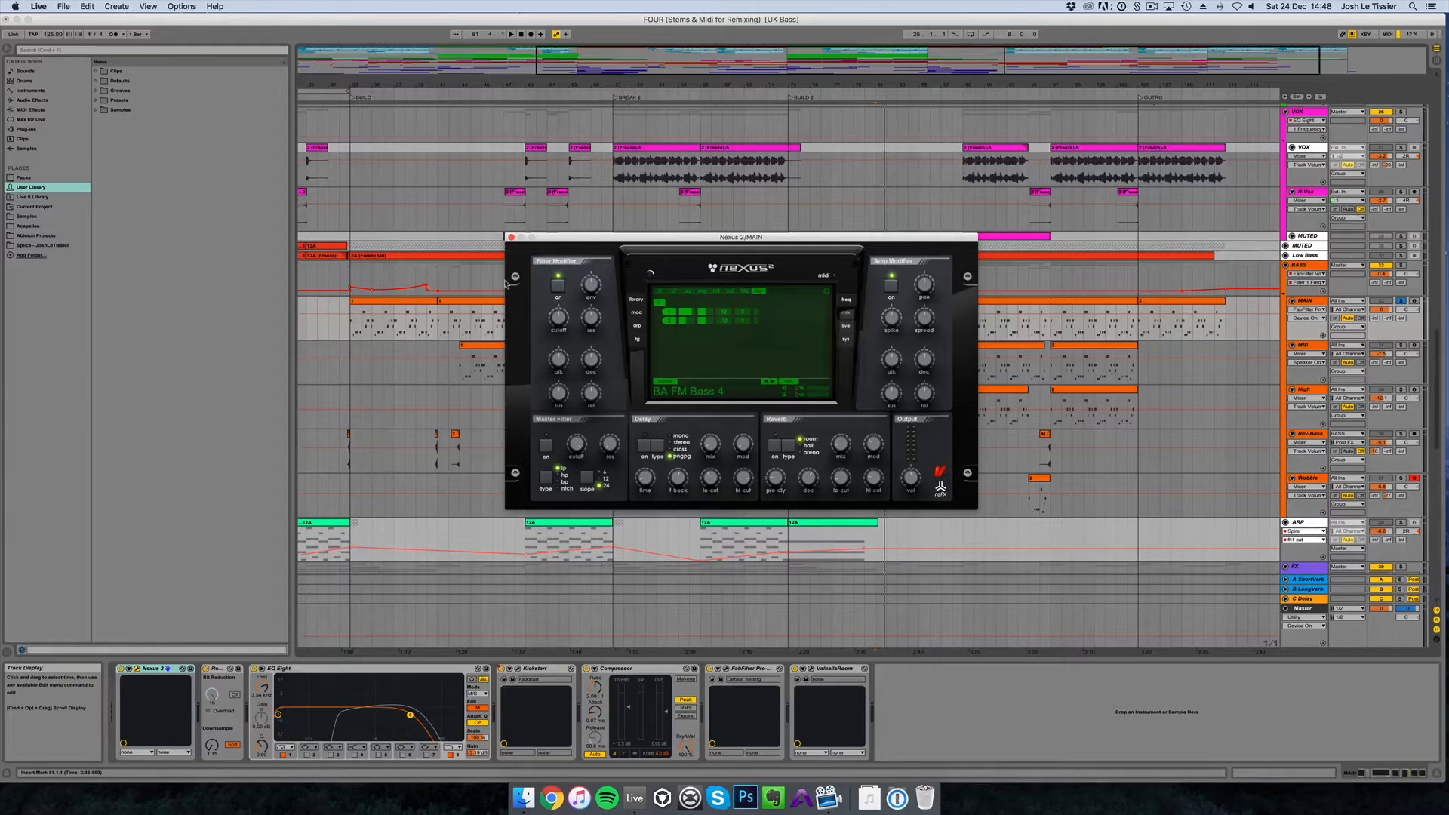
pyautogui.click(511, 237)
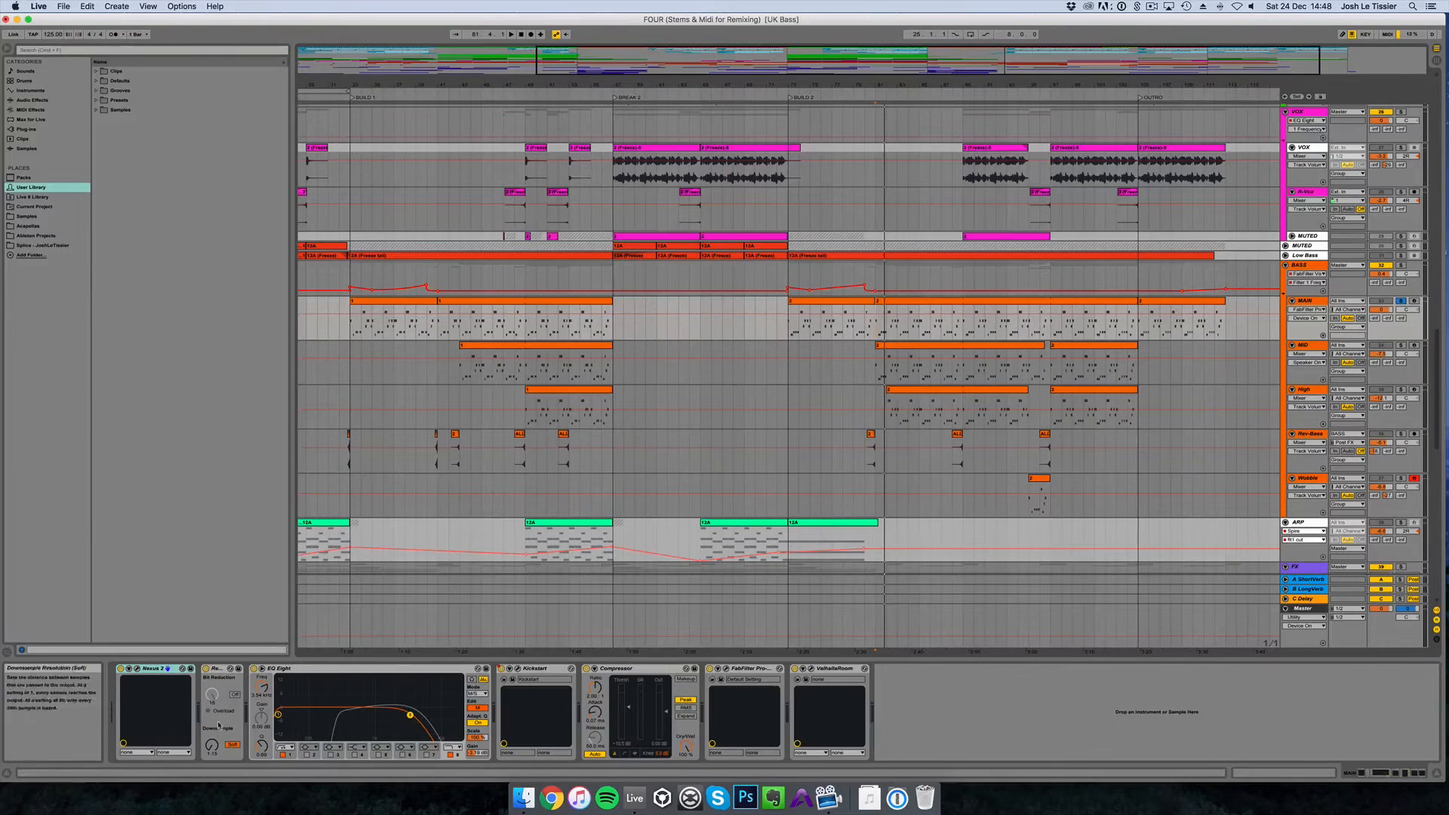
# Step: Play the MAIN bass and examine EQ Eight's curves for both edit channels, including the low-cut band
pyautogui.click(225, 669)
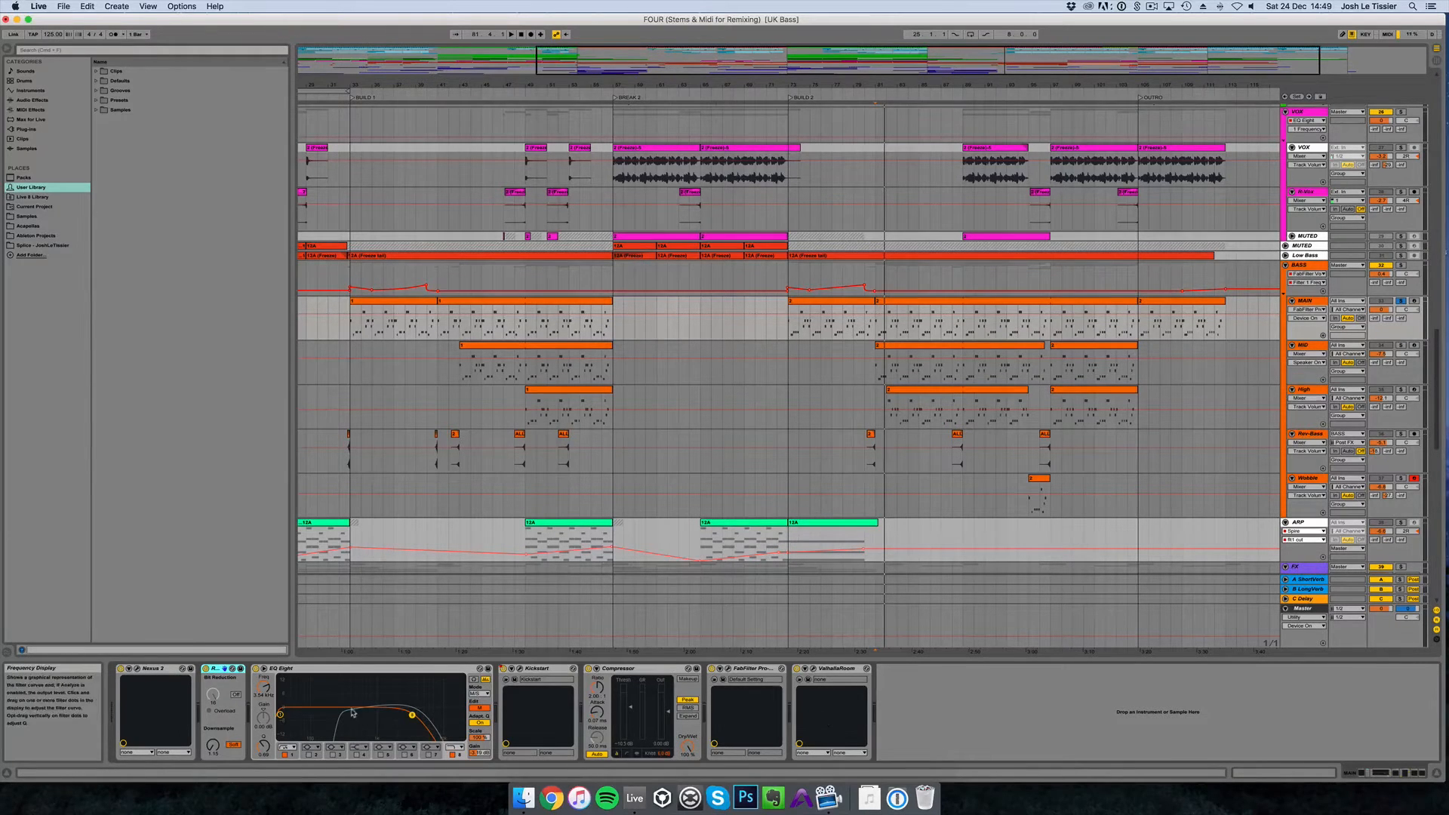
pyautogui.press('space')
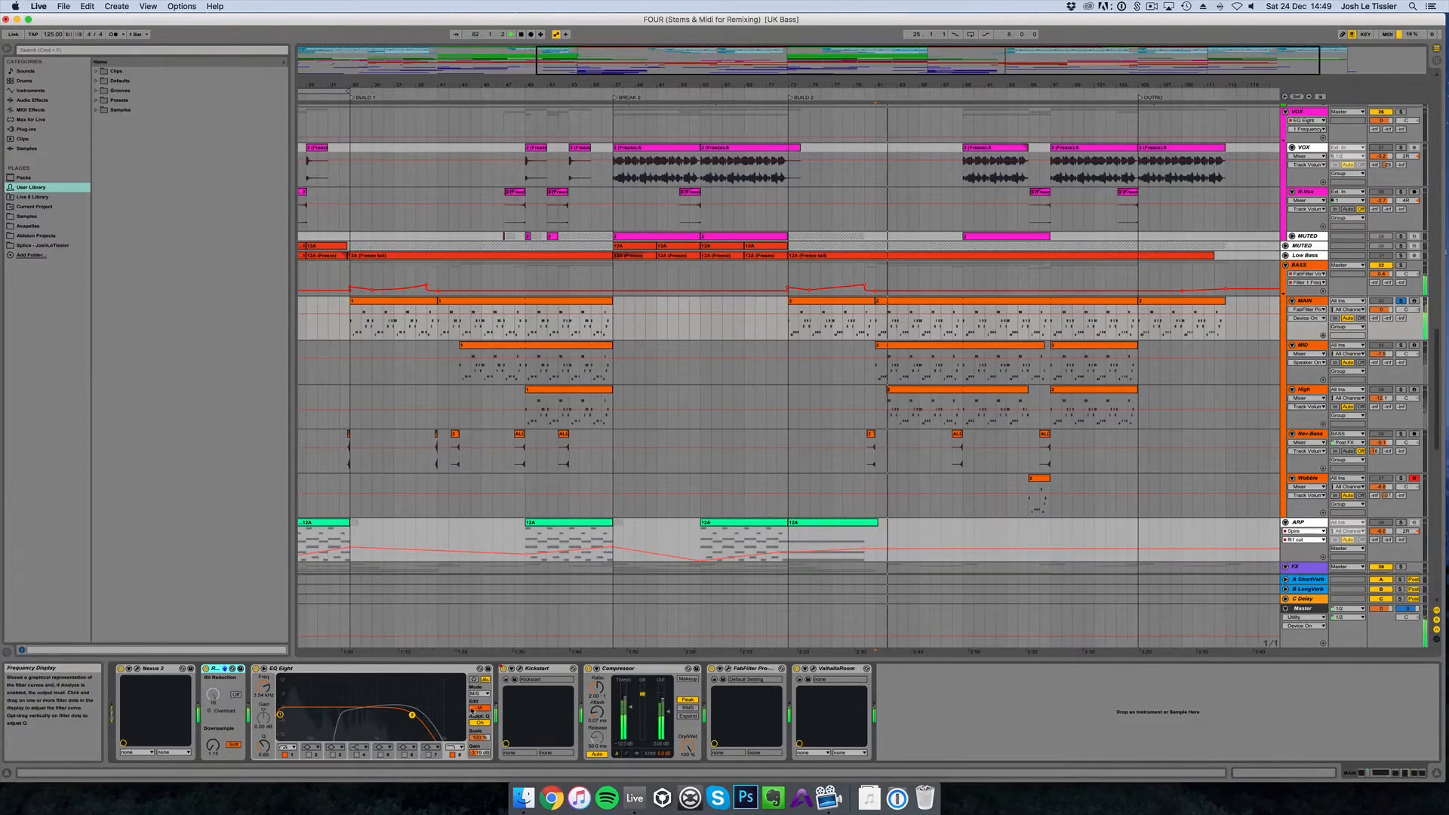
pyautogui.click(480, 709)
pyautogui.click(479, 709)
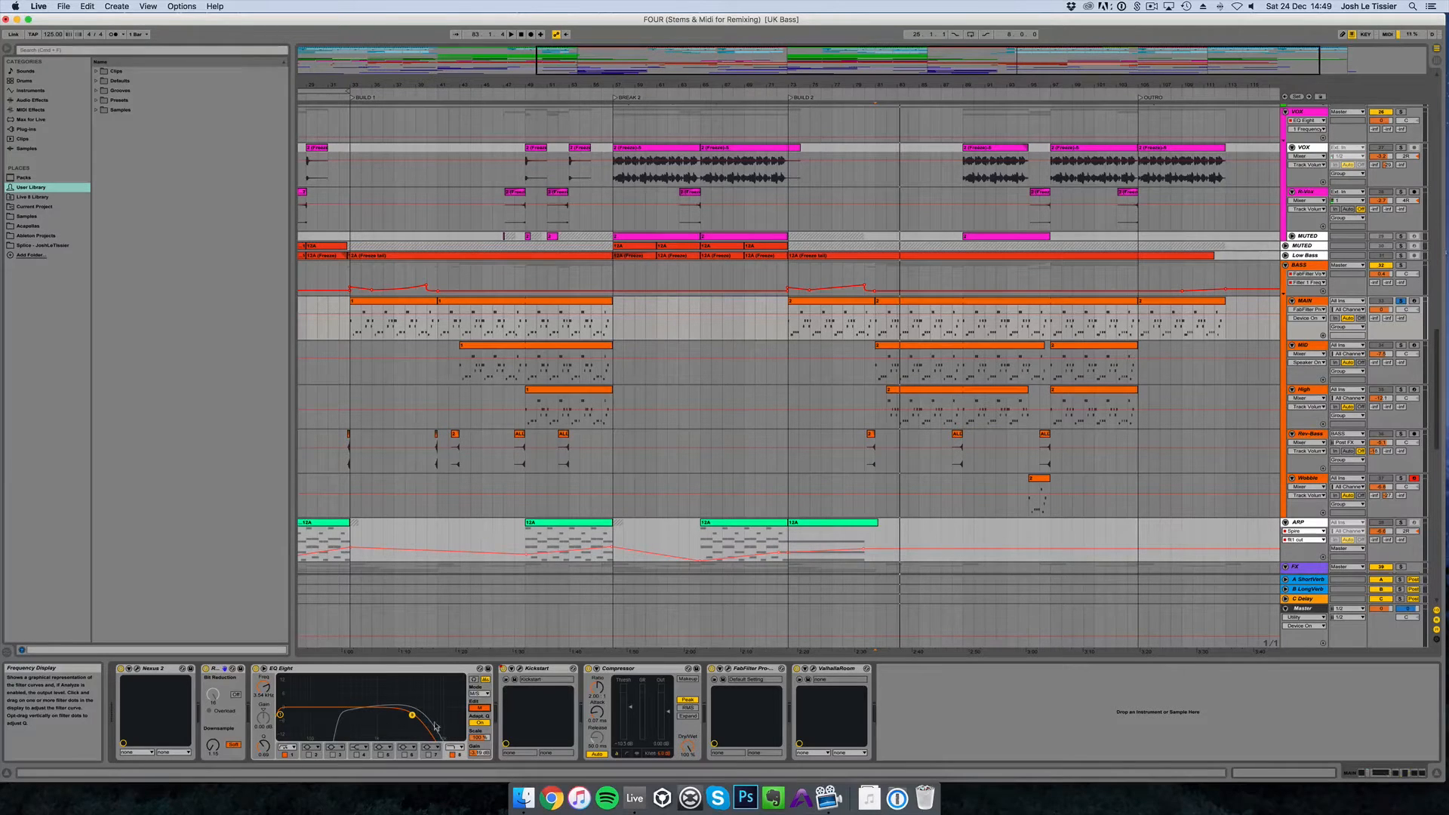
pyautogui.click(478, 709)
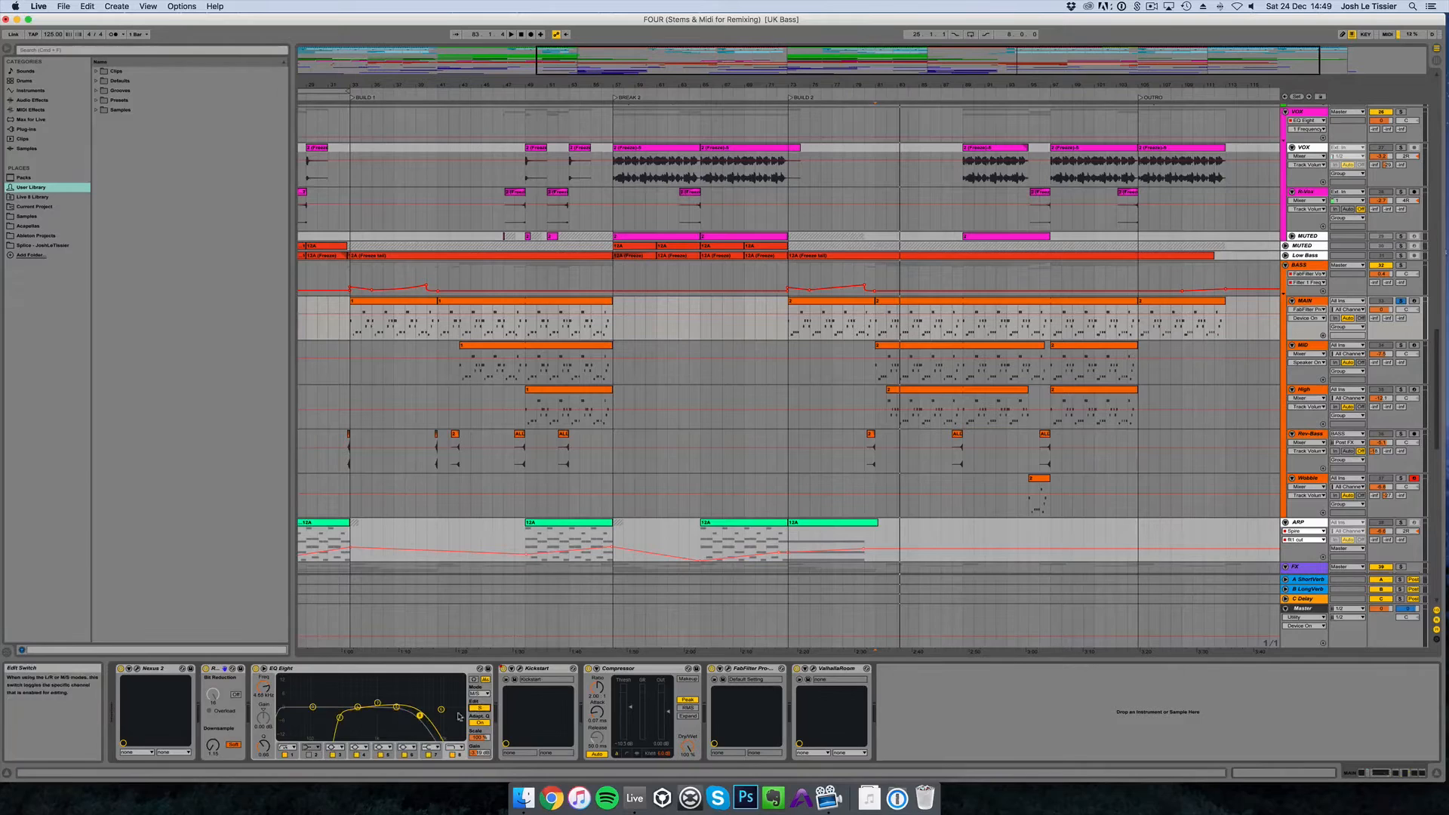
pyautogui.click(339, 718)
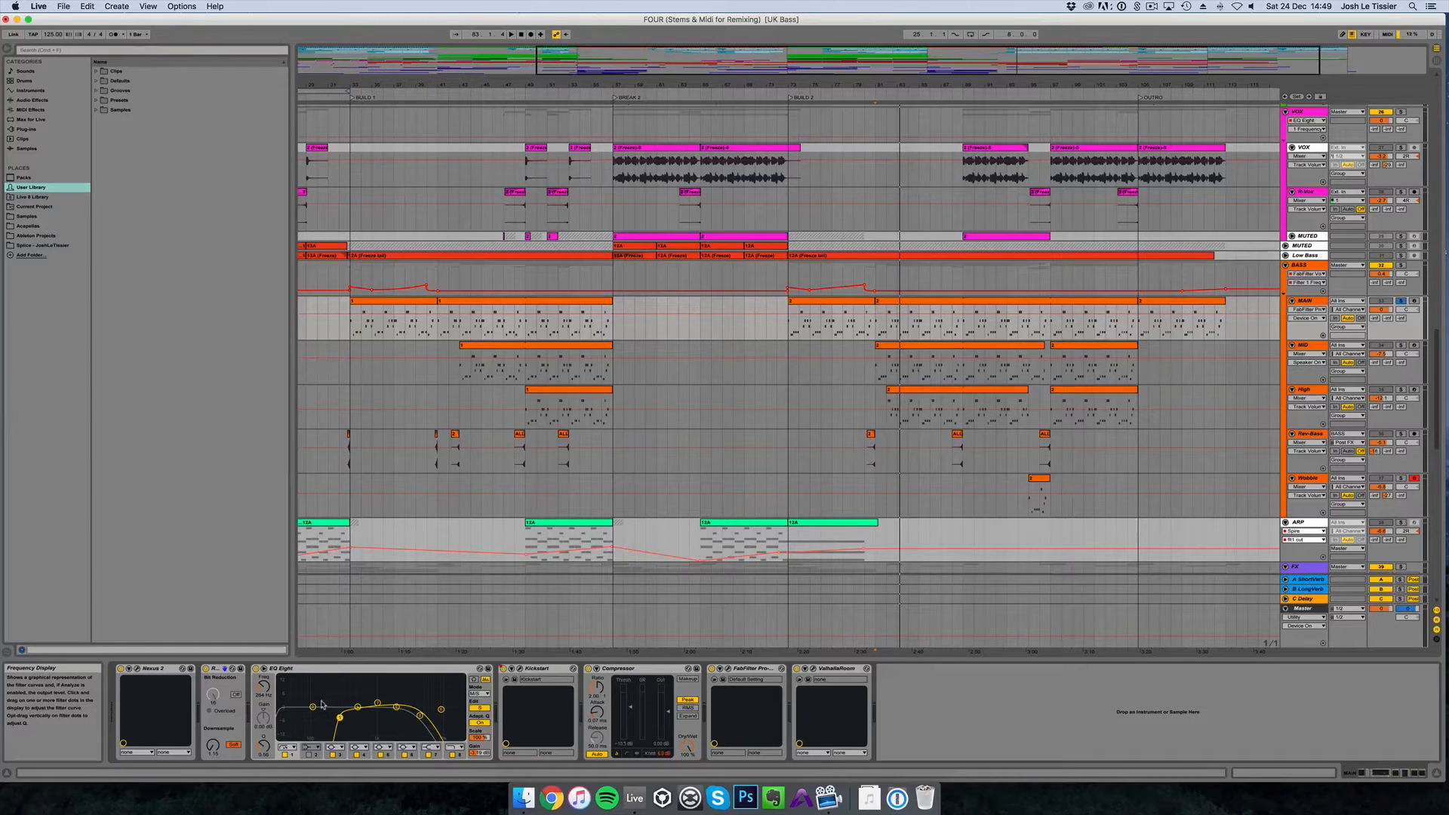
pyautogui.click(478, 709)
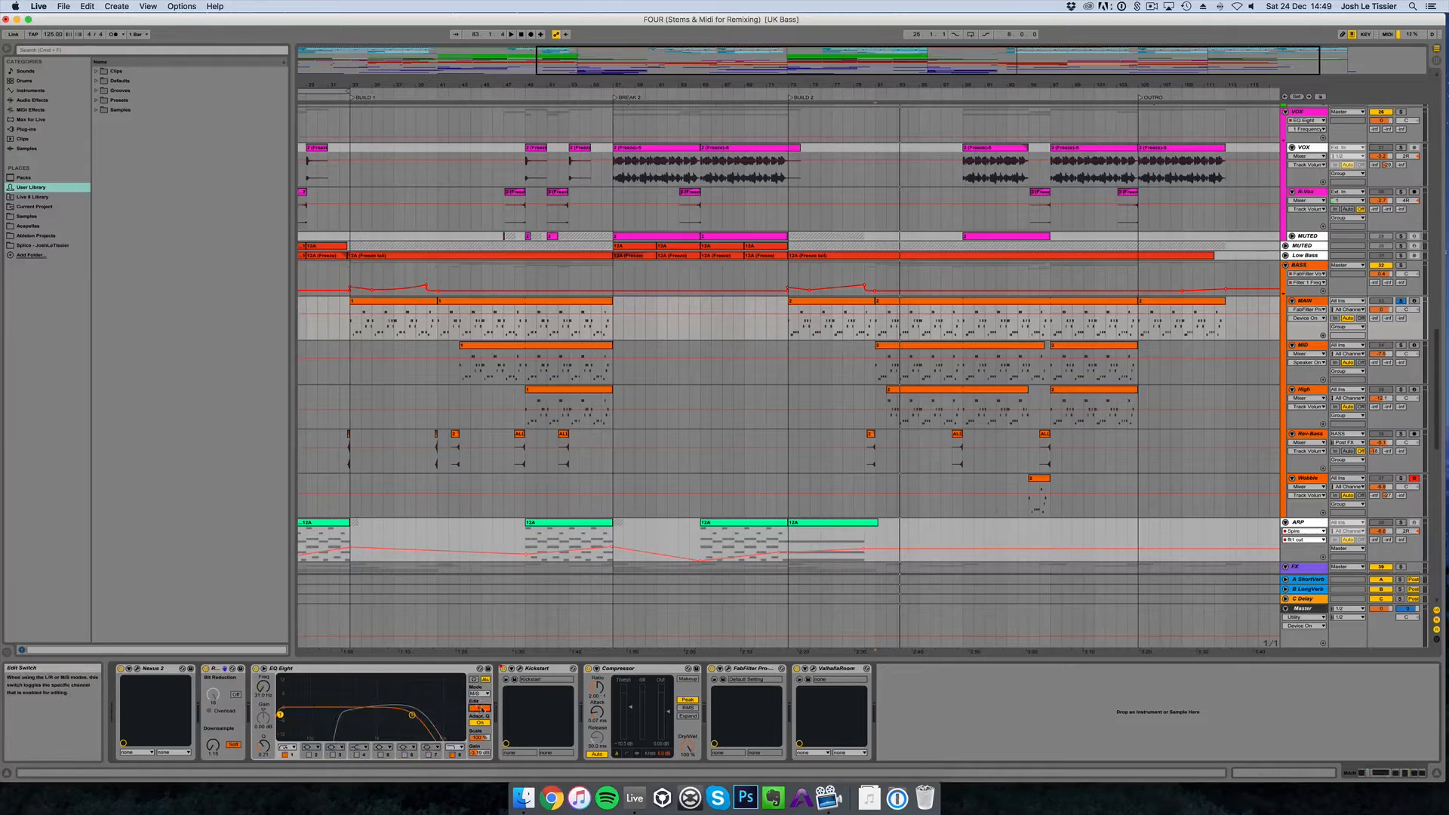
# Step: Open the Kickstart plug-in on the MAIN track, examine its ducking curve and mix setting, and close it
pyautogui.click(519, 670)
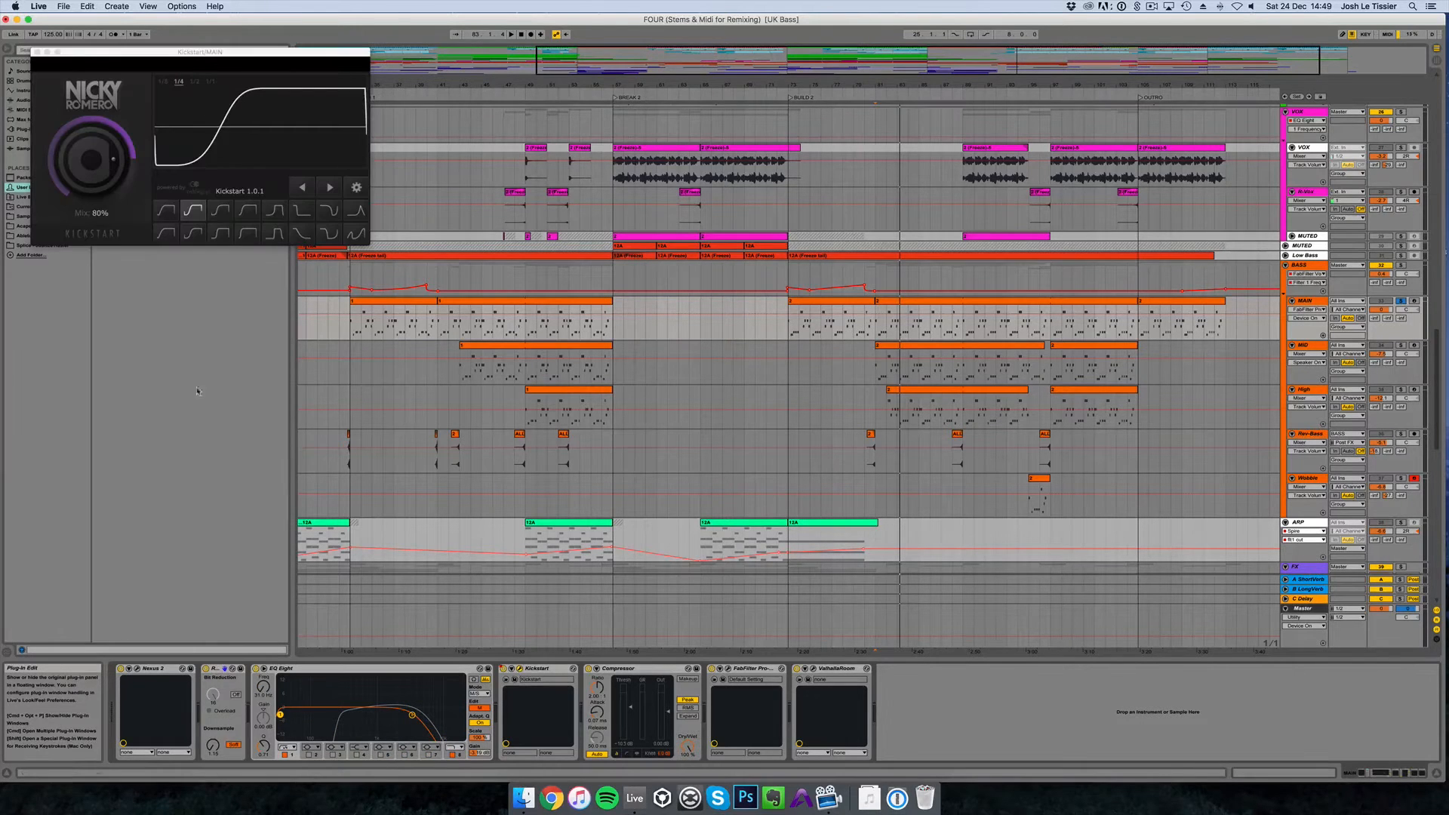
pyautogui.moveTo(136, 59); pyautogui.dragTo(555, 248)
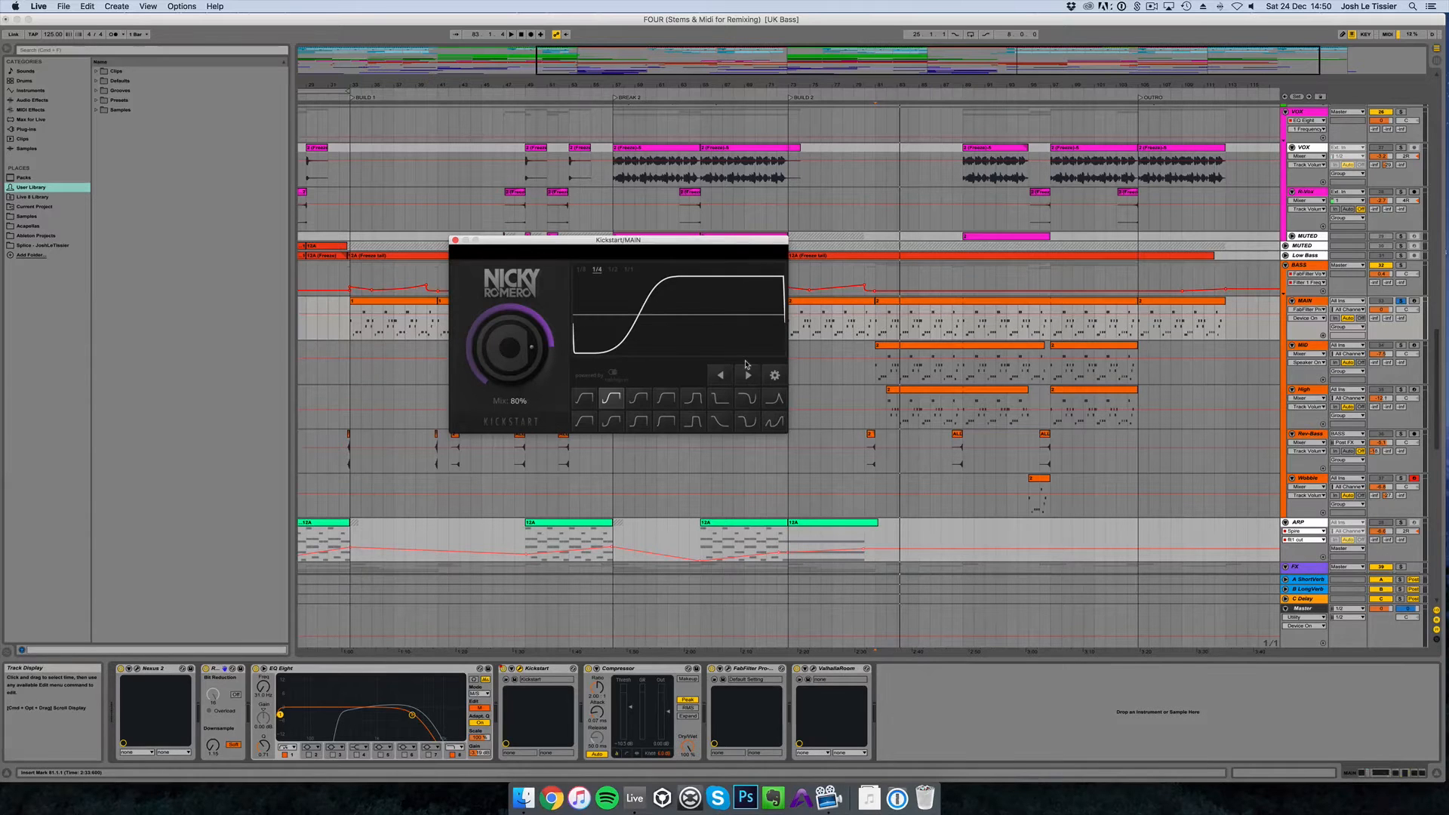
pyautogui.click(456, 240)
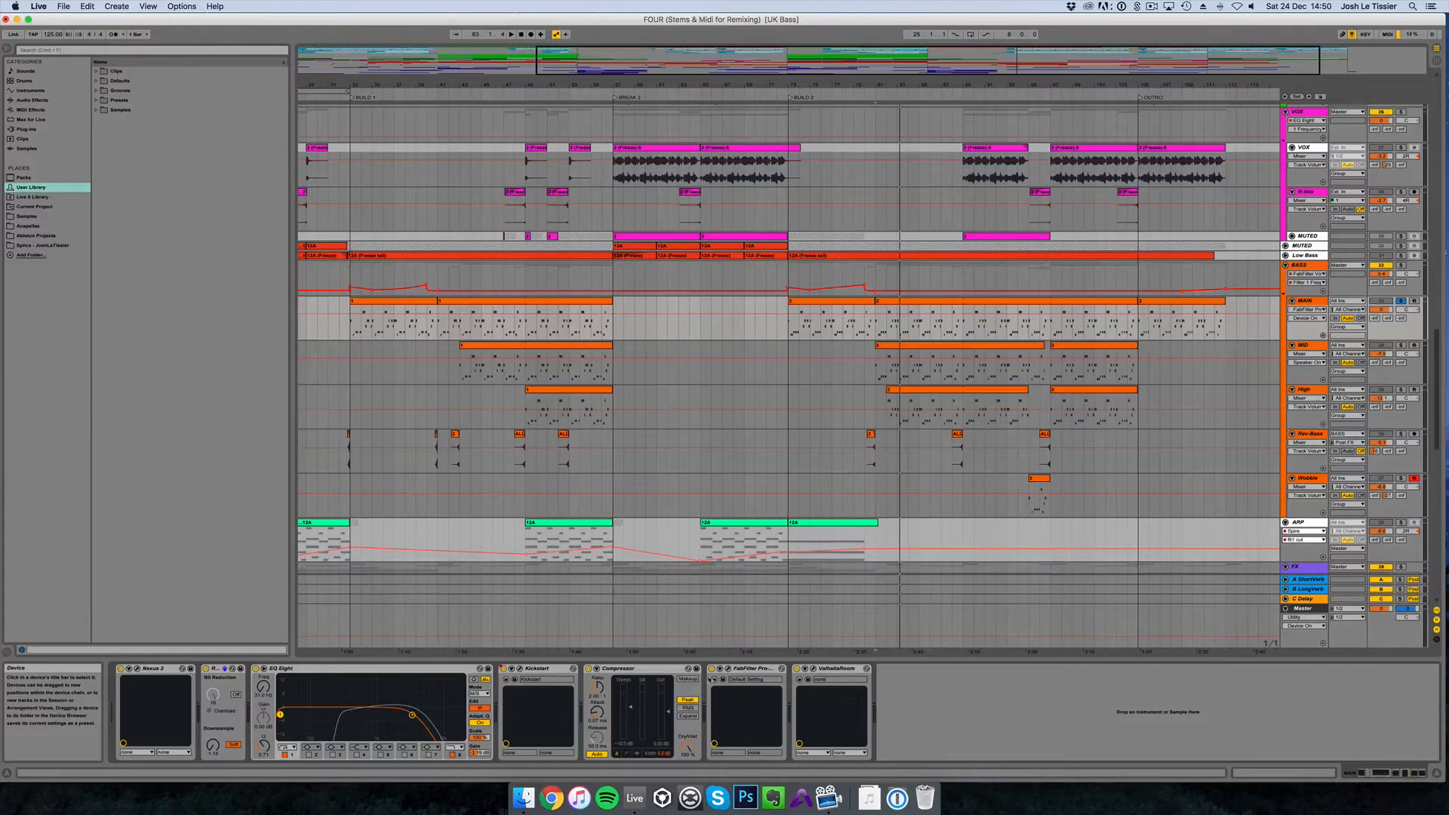
# Step: Open FabFilter Pro-Q 2 on the MAIN track and examine the settings of its low cut and boost bands
pyautogui.click(730, 670)
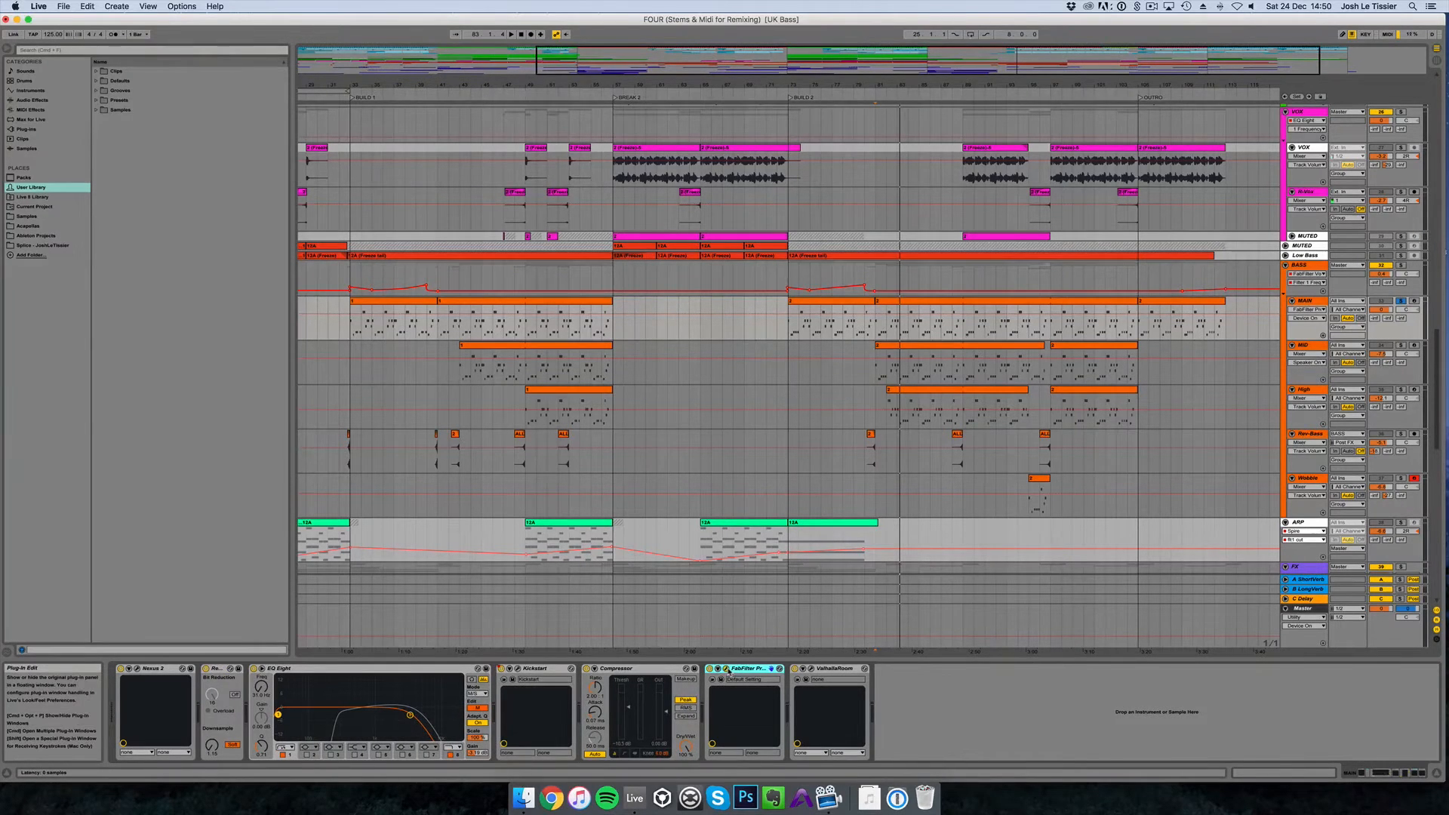
pyautogui.click(729, 669)
pyautogui.moveTo(206, 65); pyautogui.dragTo(559, 185)
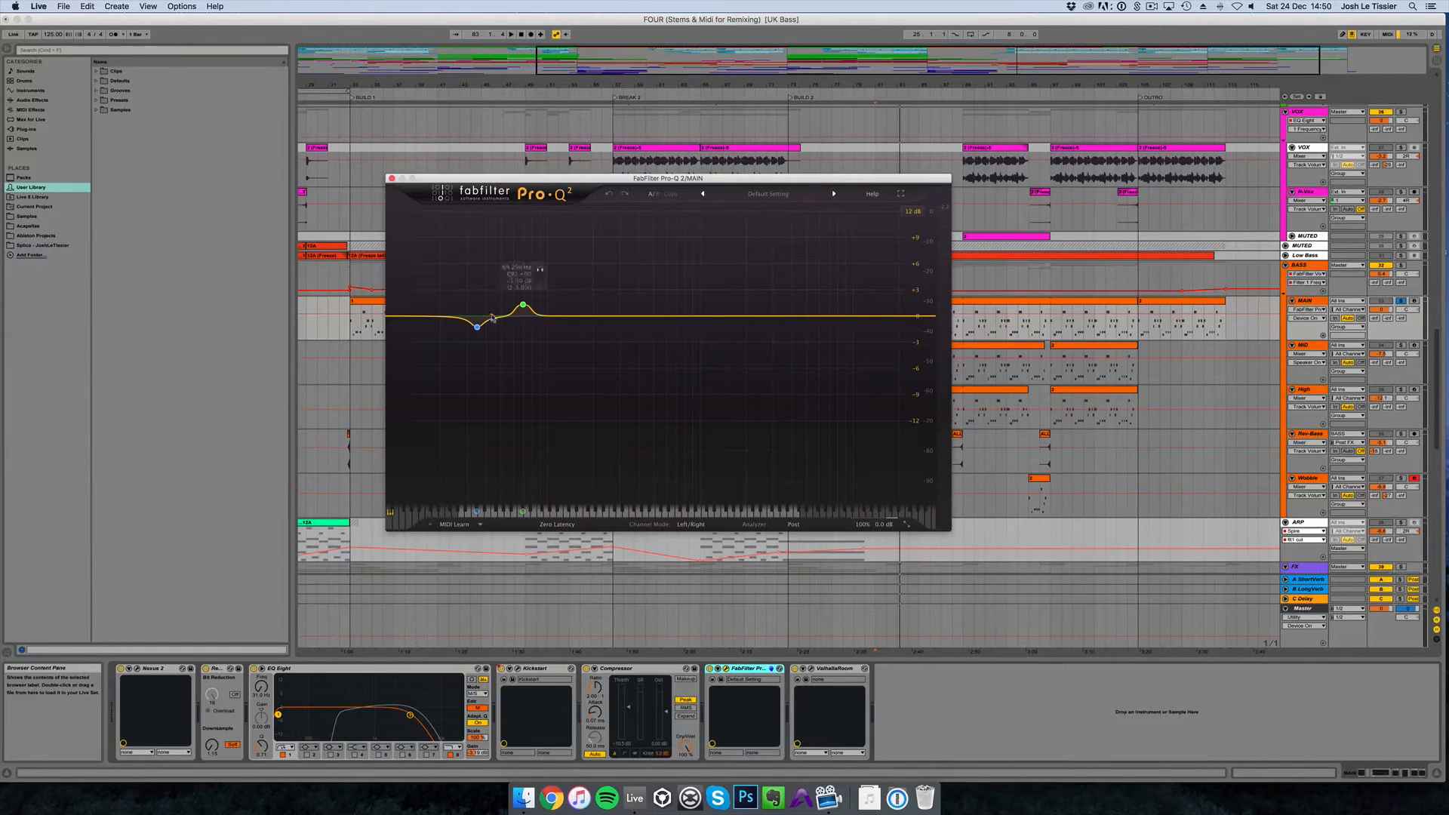
pyautogui.moveTo(482, 330)
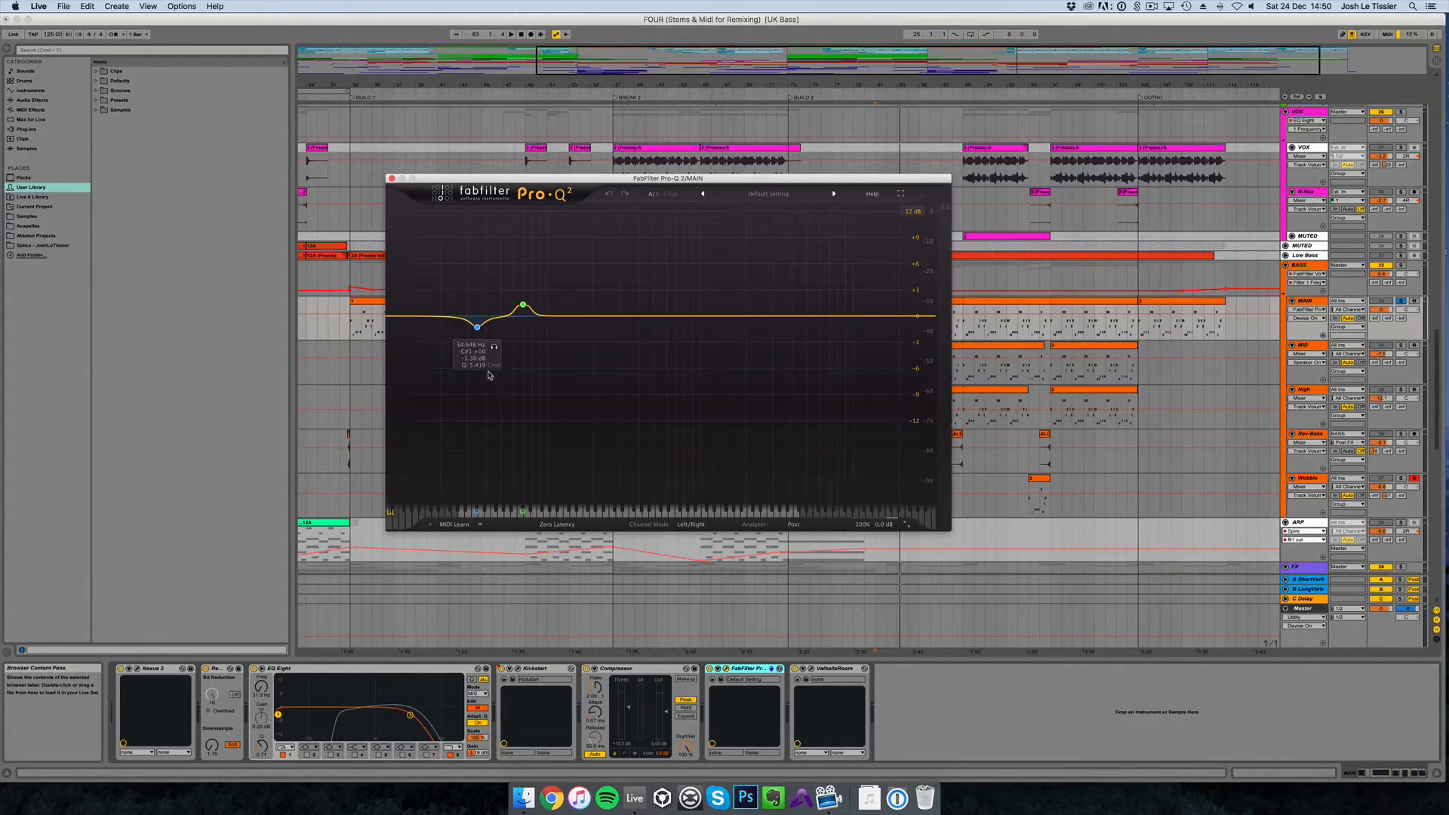
pyautogui.moveTo(521, 309)
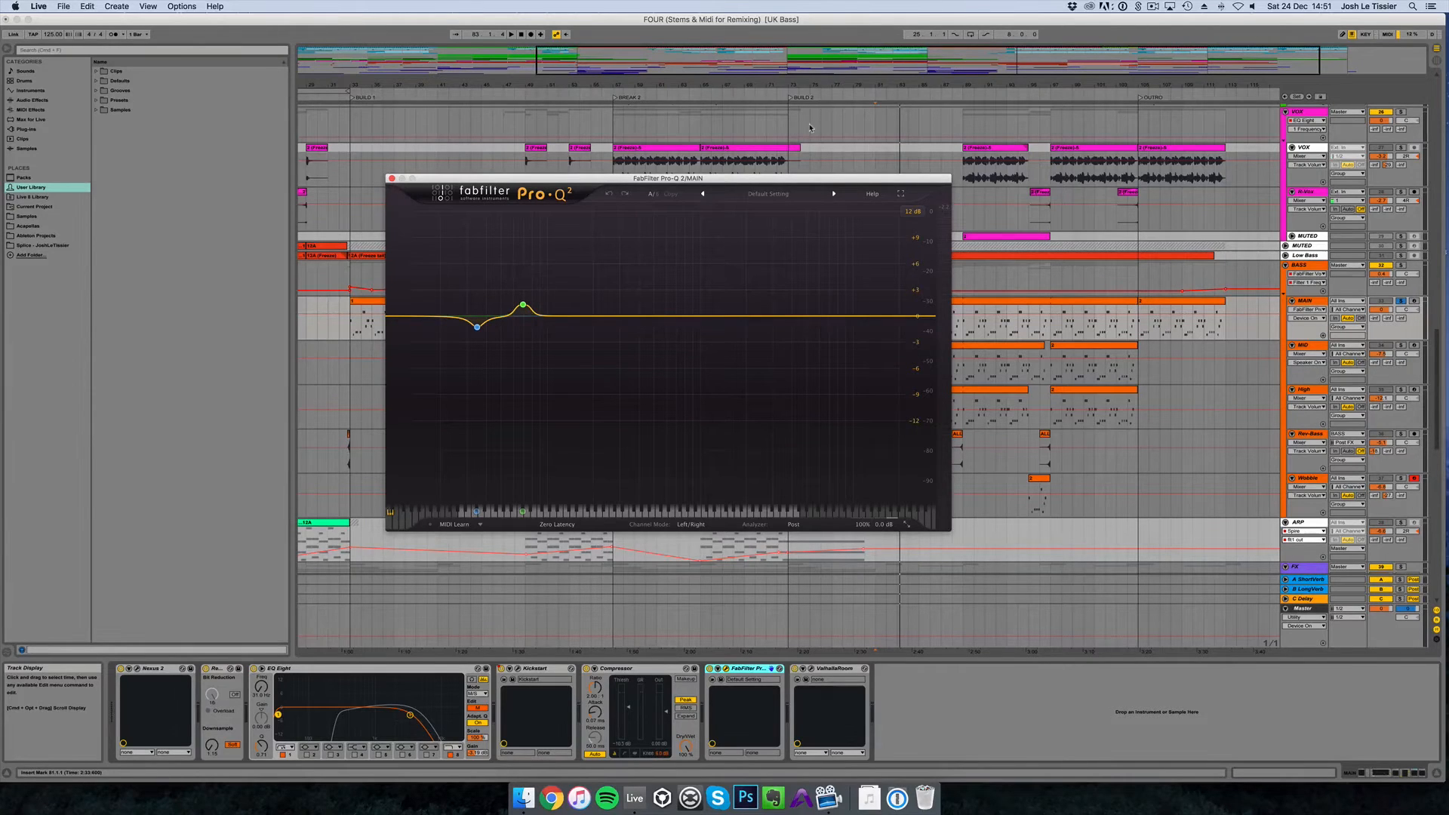
# Step: Close the Pro-Q 2 window, solo the MID bass track, and play it alone and together with the MAIN track
pyautogui.click(391, 178)
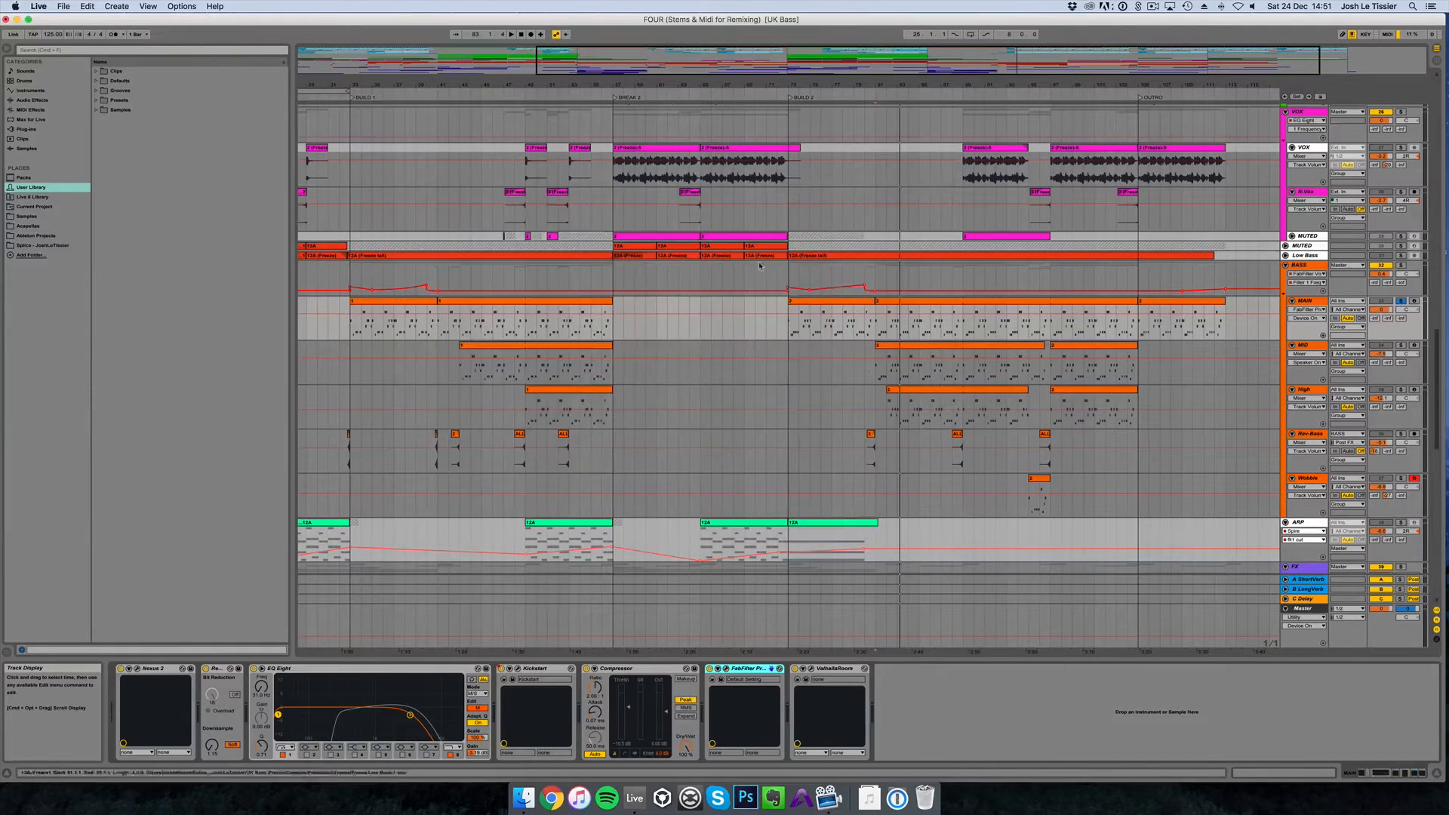
pyautogui.click(1312, 349)
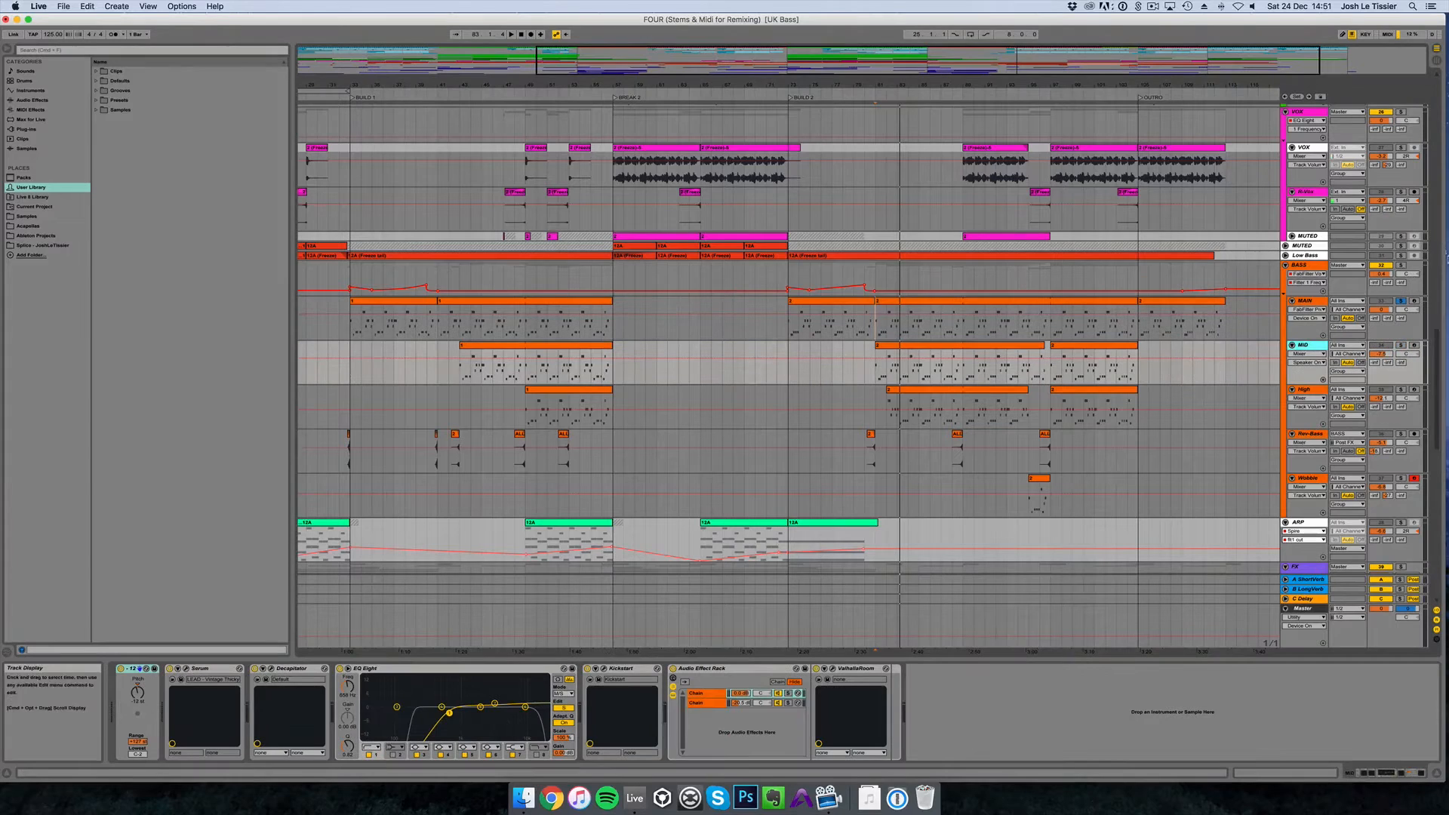
pyautogui.click(1401, 345)
pyautogui.press('space')
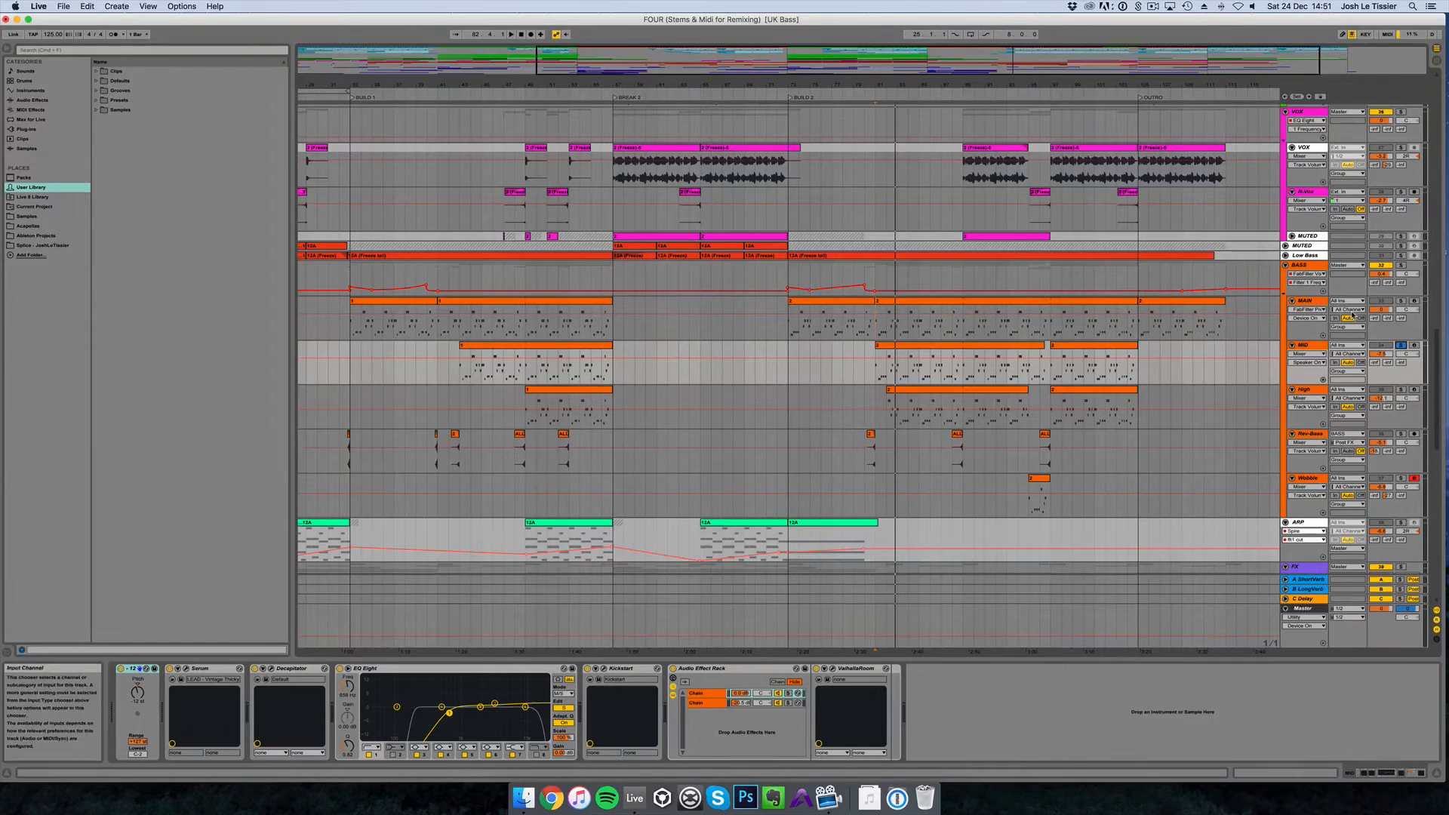
pyautogui.keyDown('super'); pyautogui.click(1402, 302); pyautogui.keyUp('super')
pyautogui.press('space')
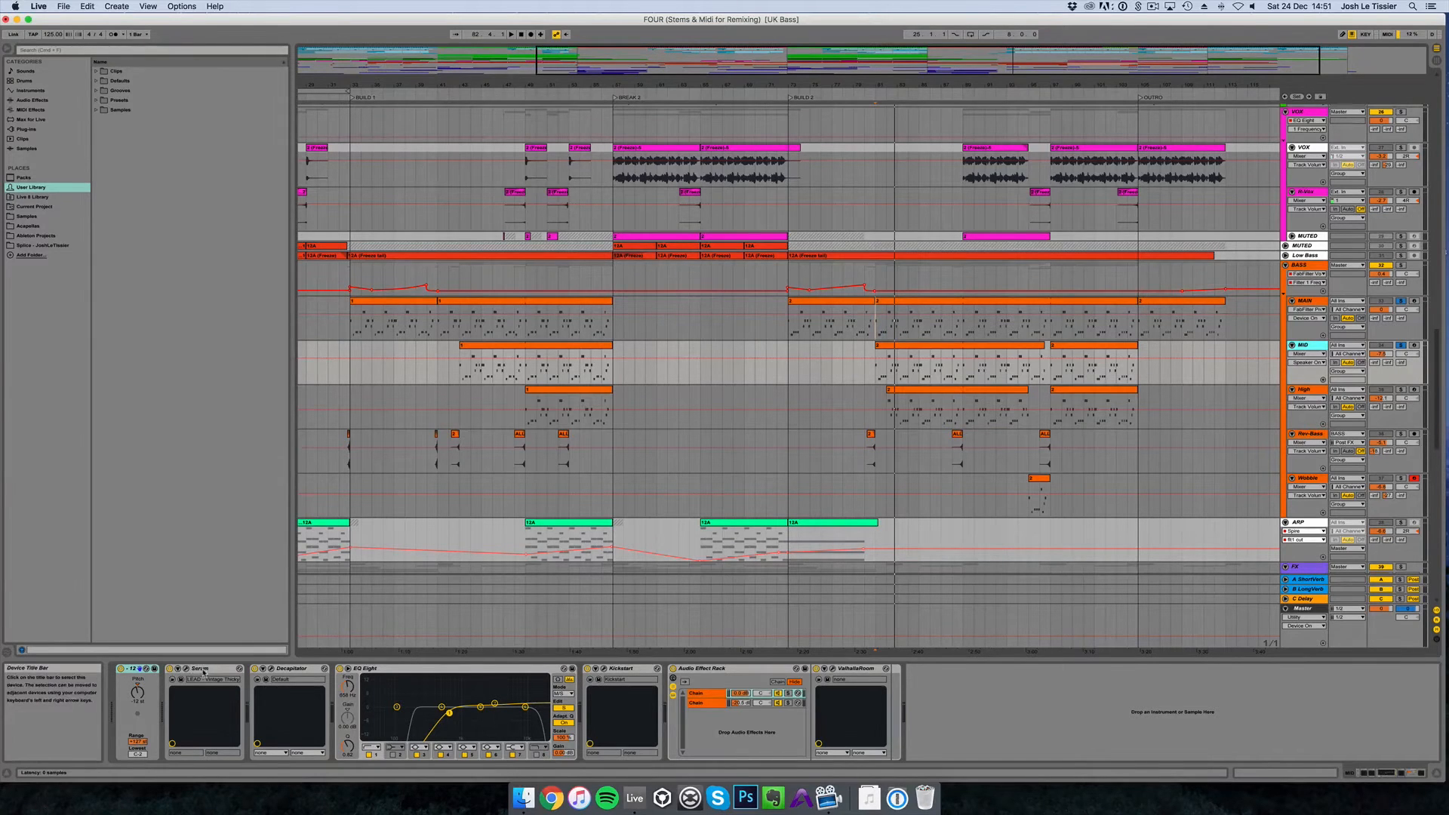
# Step: Open Serum on the MID track and examine its LEAD - Vintage Thicky patch and the available preset categories
pyautogui.click(202, 671)
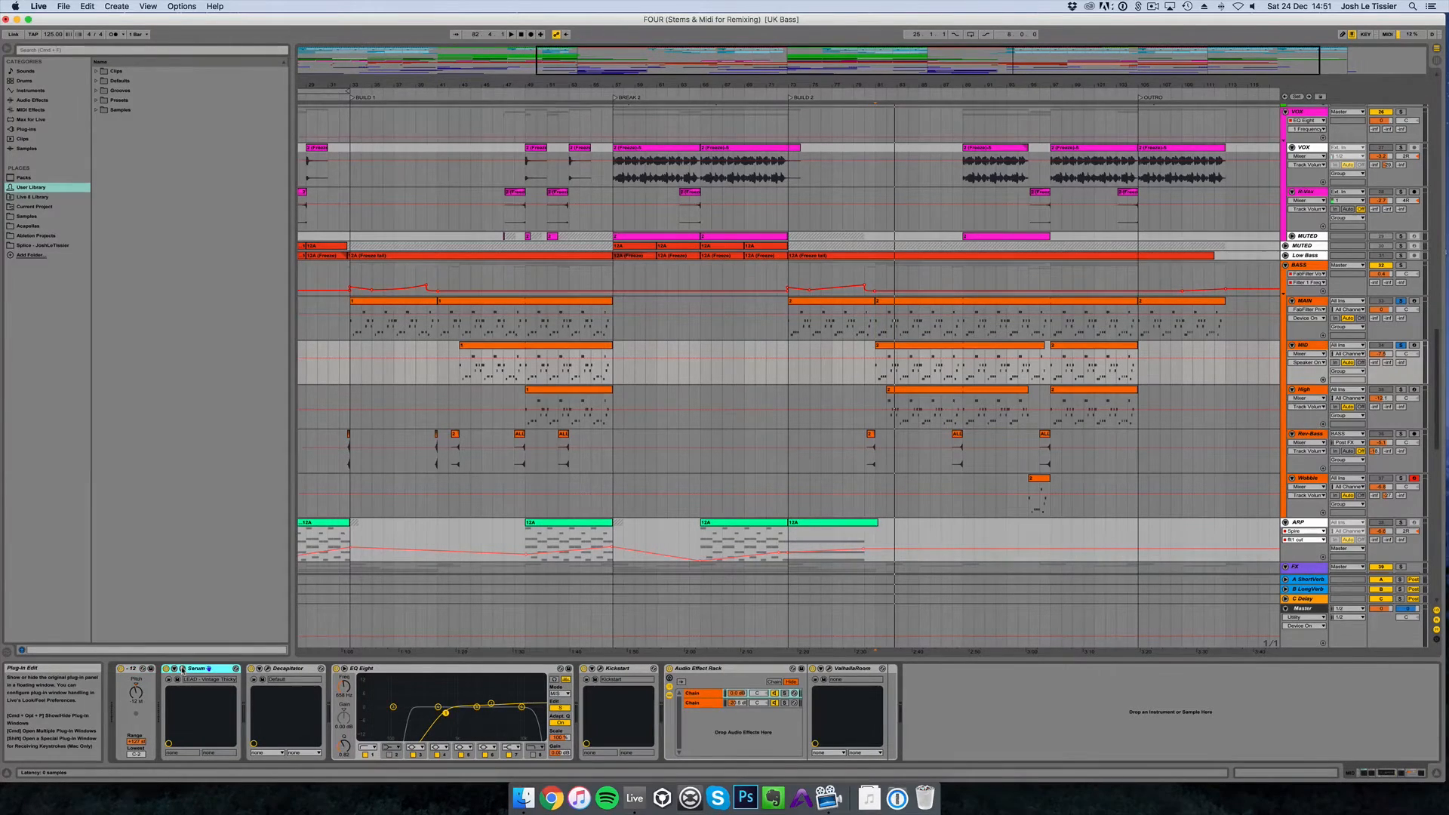
pyautogui.click(182, 669)
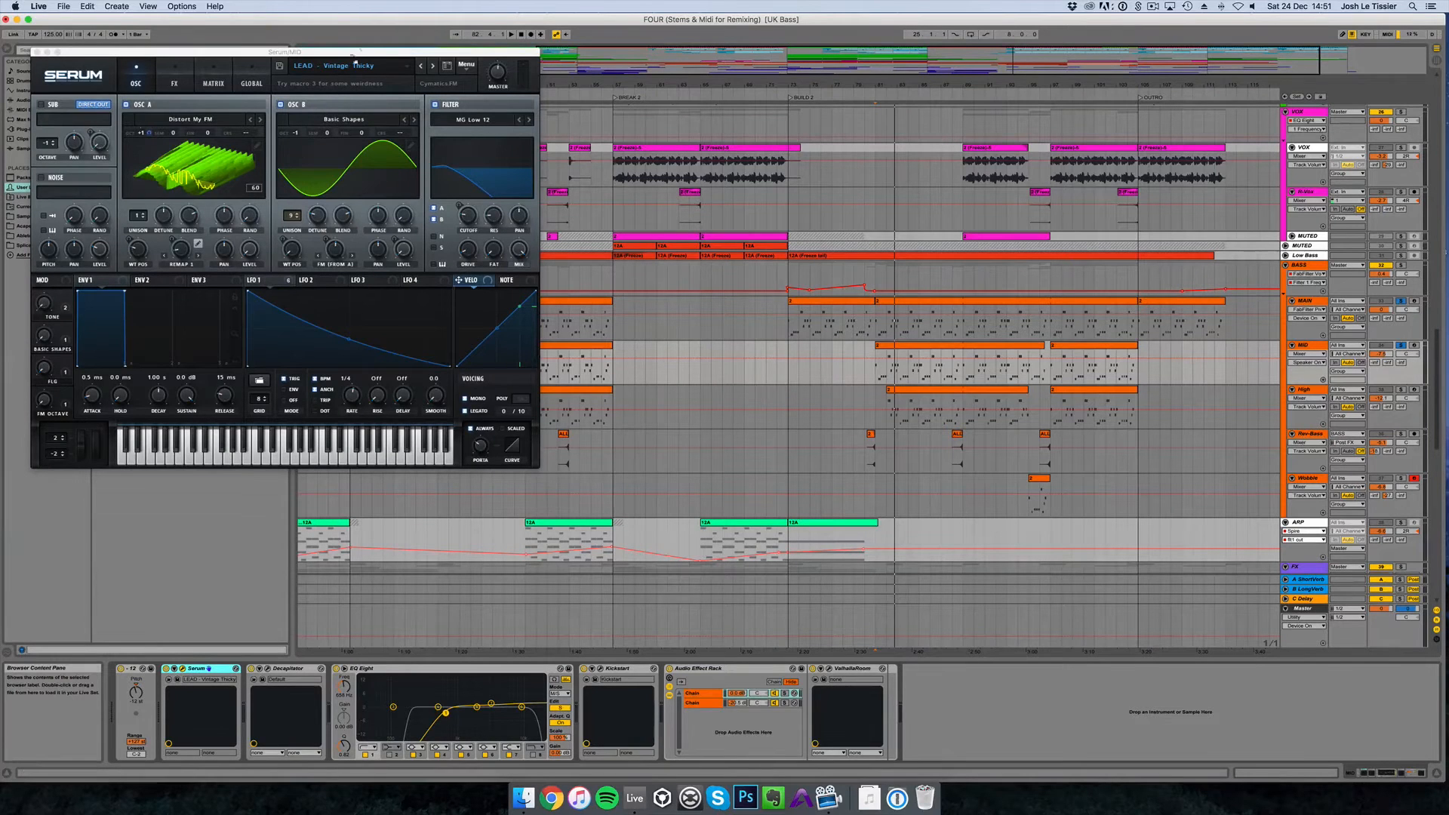
pyautogui.moveTo(370, 52); pyautogui.dragTo(738, 185)
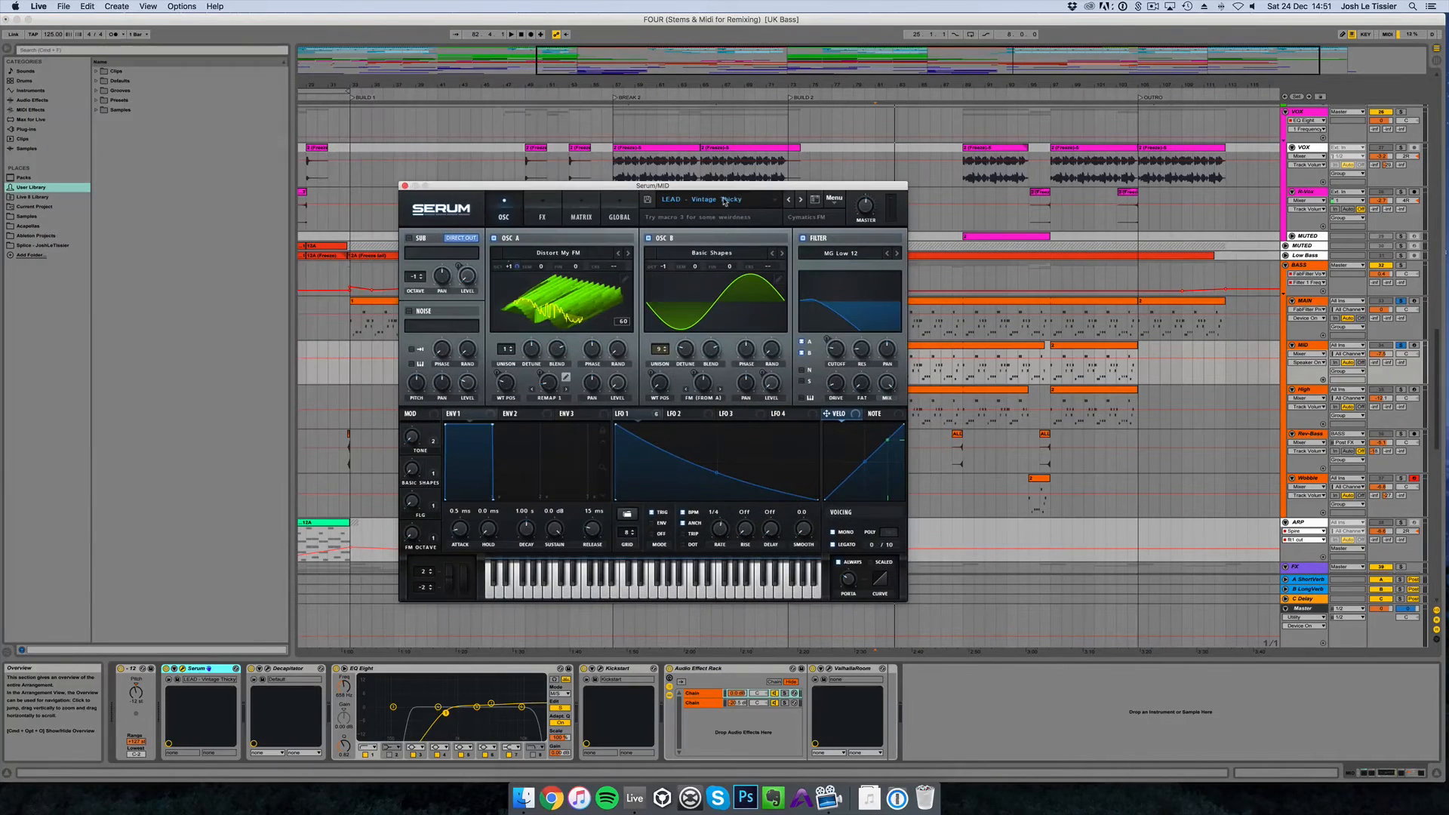
pyautogui.click(724, 201)
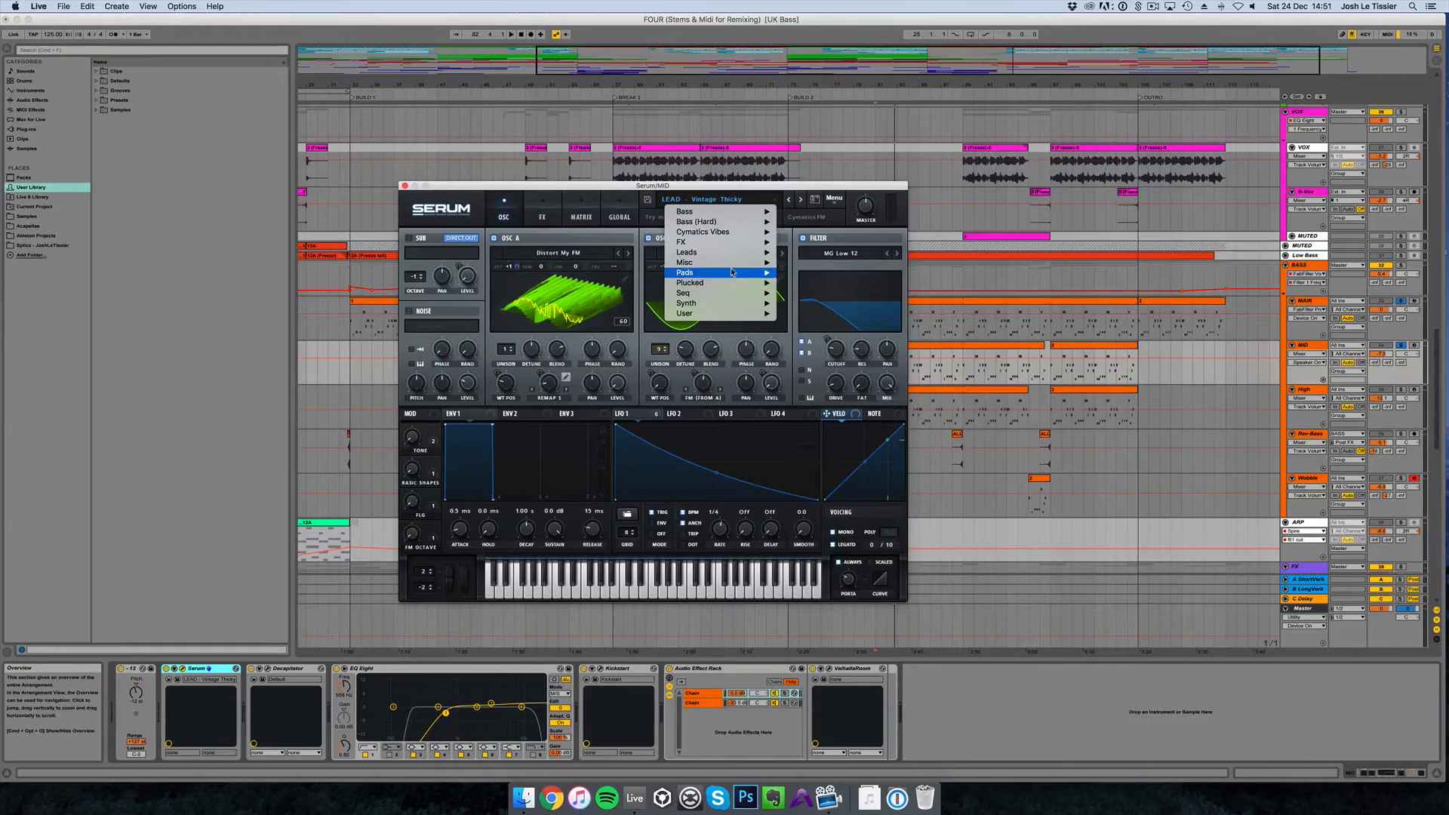
pyautogui.moveTo(733, 273)
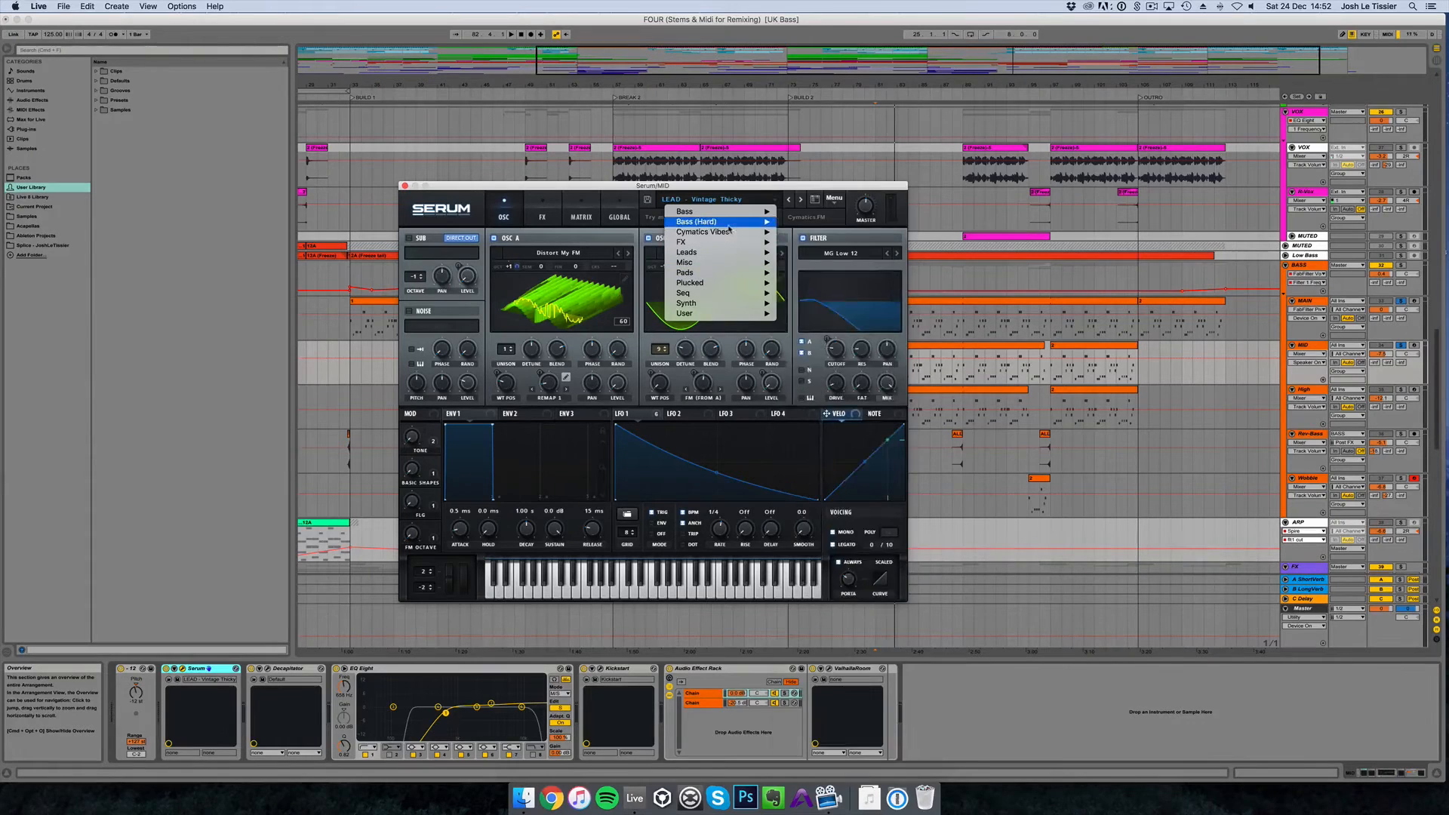
pyautogui.moveTo(730, 233)
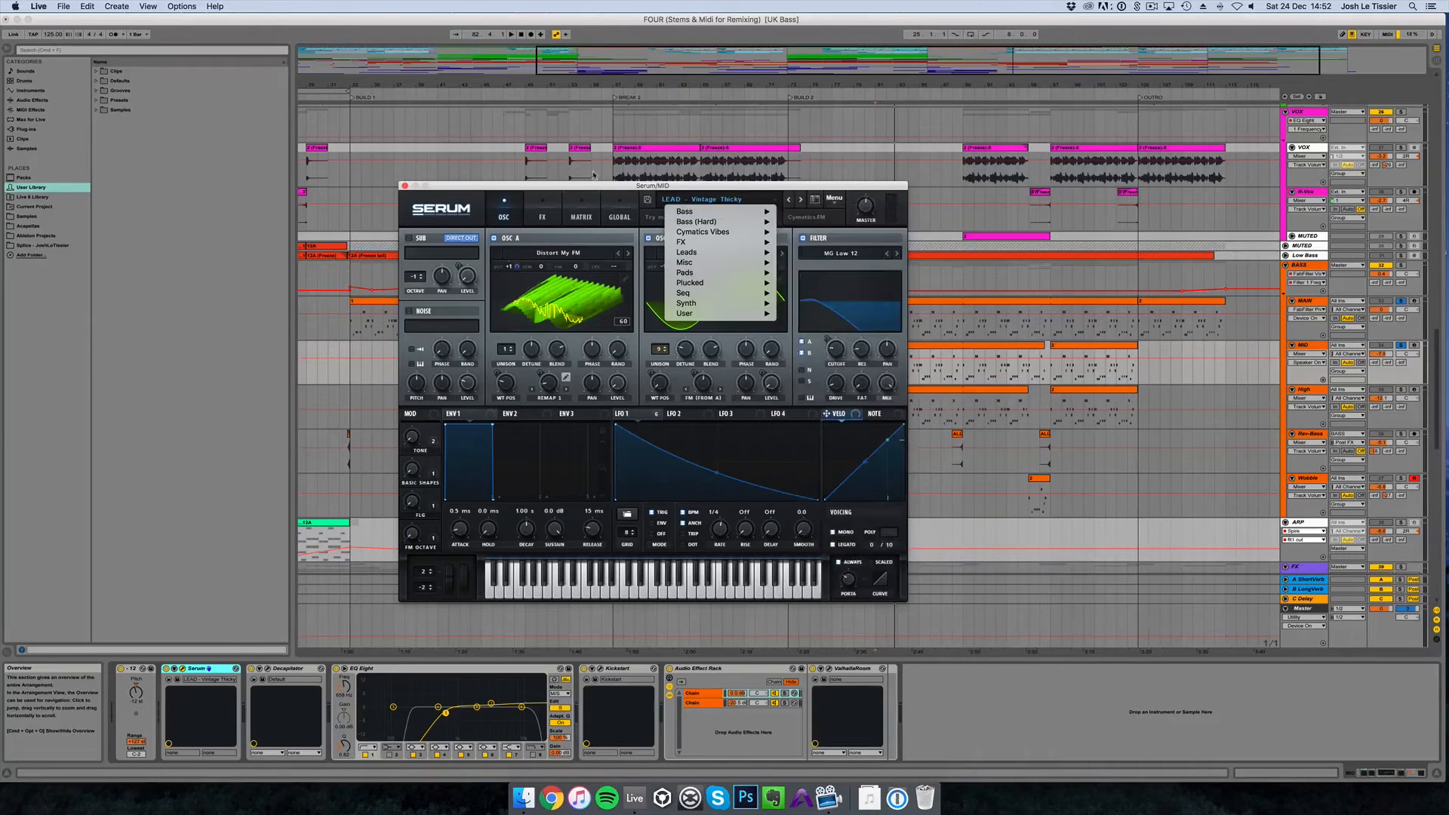
pyautogui.click(564, 188)
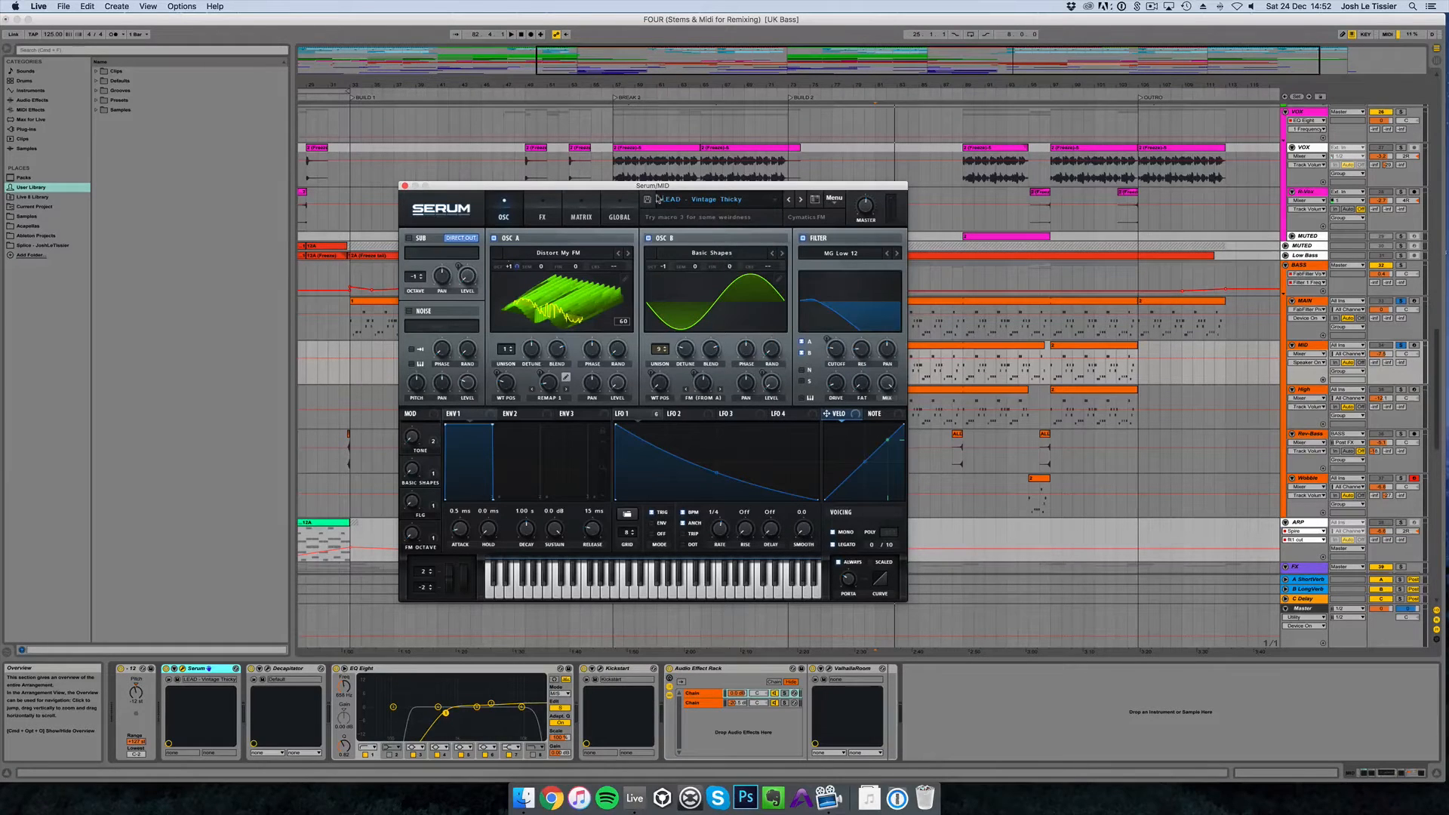
# Step: Solo only the MID track, play it while viewing the Serum patch, and close the instrument window
pyautogui.moveTo(656, 188); pyautogui.dragTo(650, 192)
pyautogui.click(1401, 346)
pyautogui.click(1402, 346)
pyautogui.press('space')
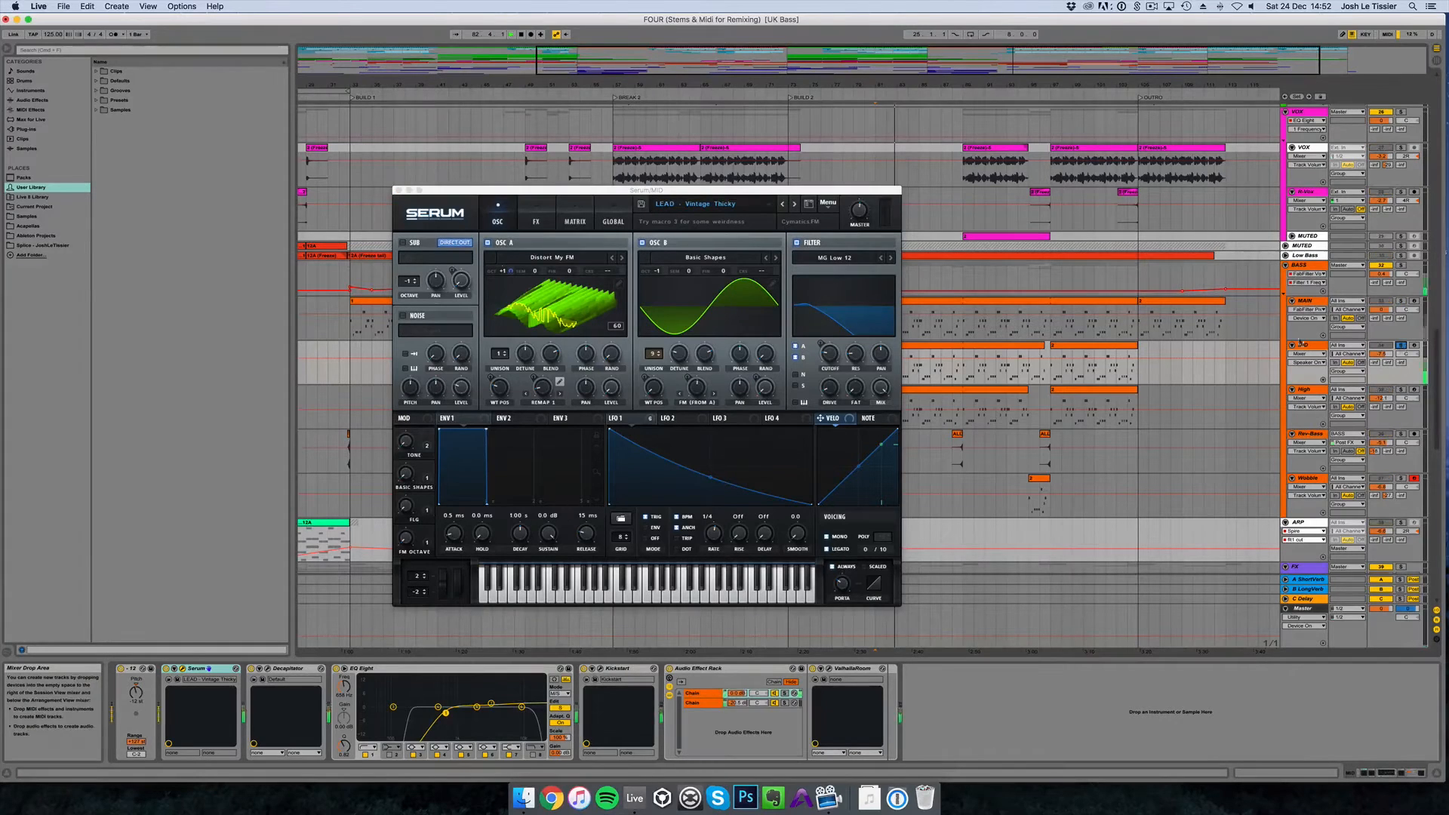
pyautogui.click(397, 191)
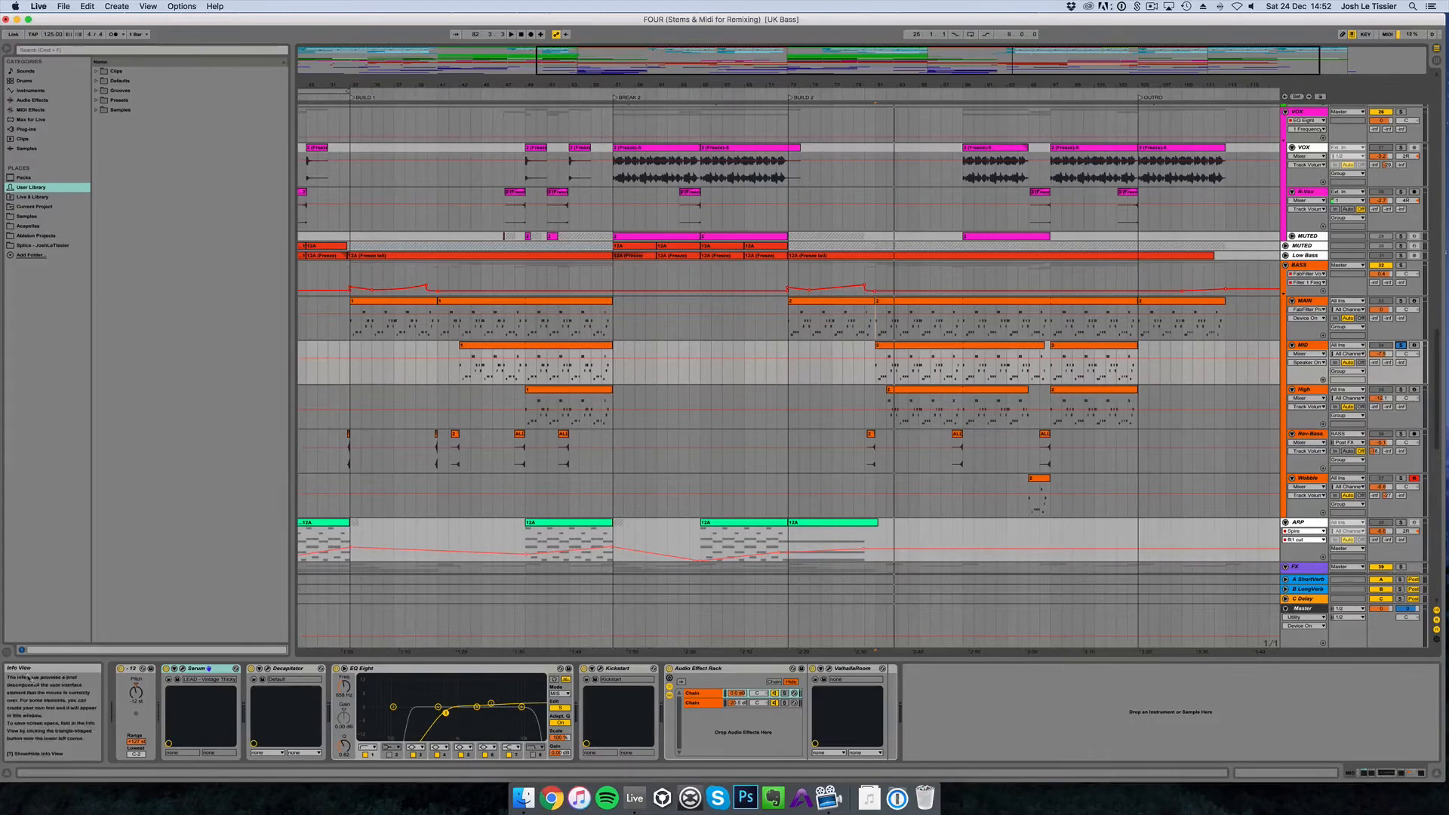
# Step: Open Decapitator on the MID track, compare the bass with the effect switched on and off, and close its window
pyautogui.click(269, 669)
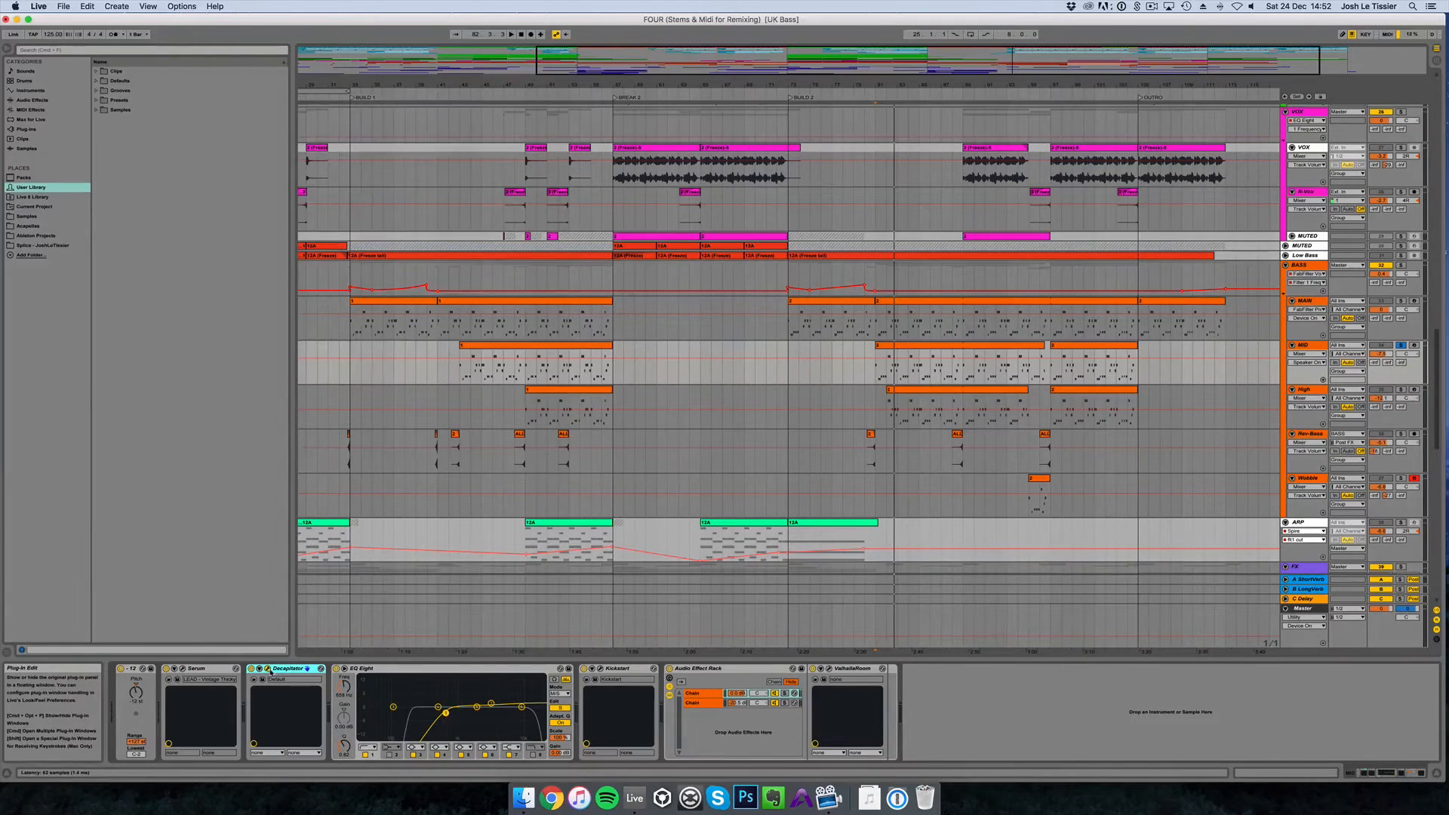
pyautogui.click(269, 670)
pyautogui.moveTo(467, 150); pyautogui.dragTo(813, 202)
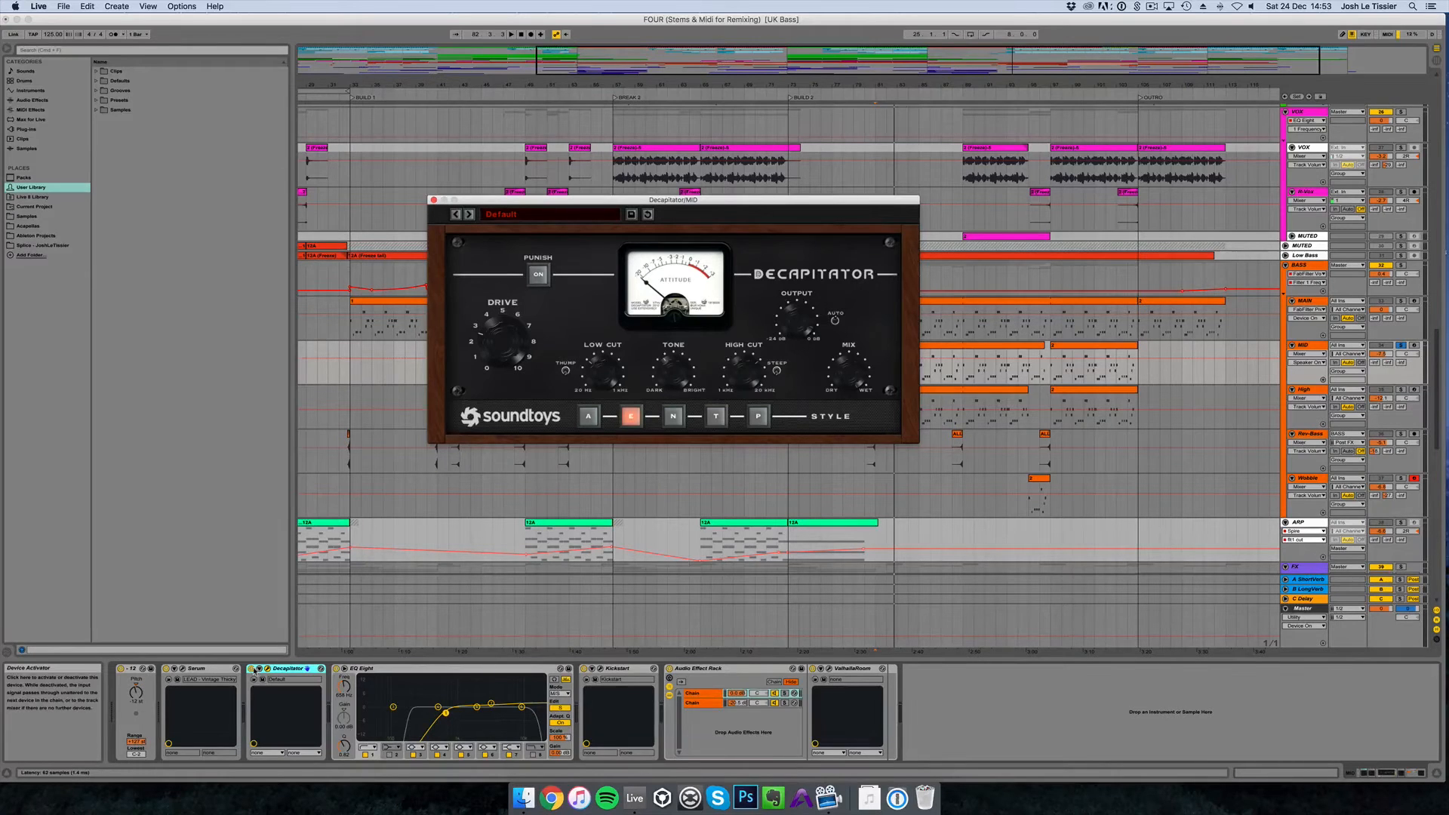
pyautogui.press('space')
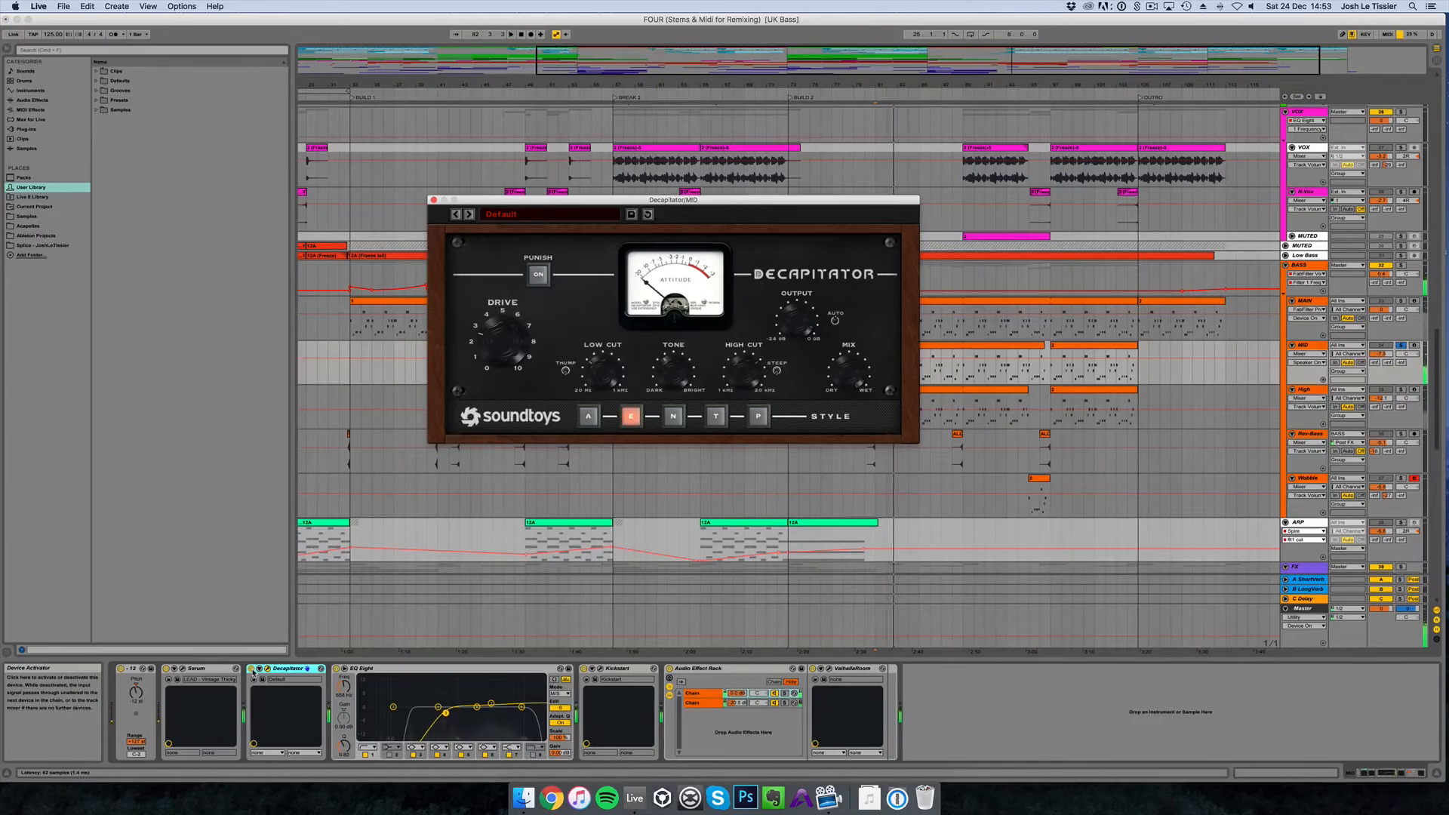
pyautogui.click(252, 670)
pyautogui.press('space')
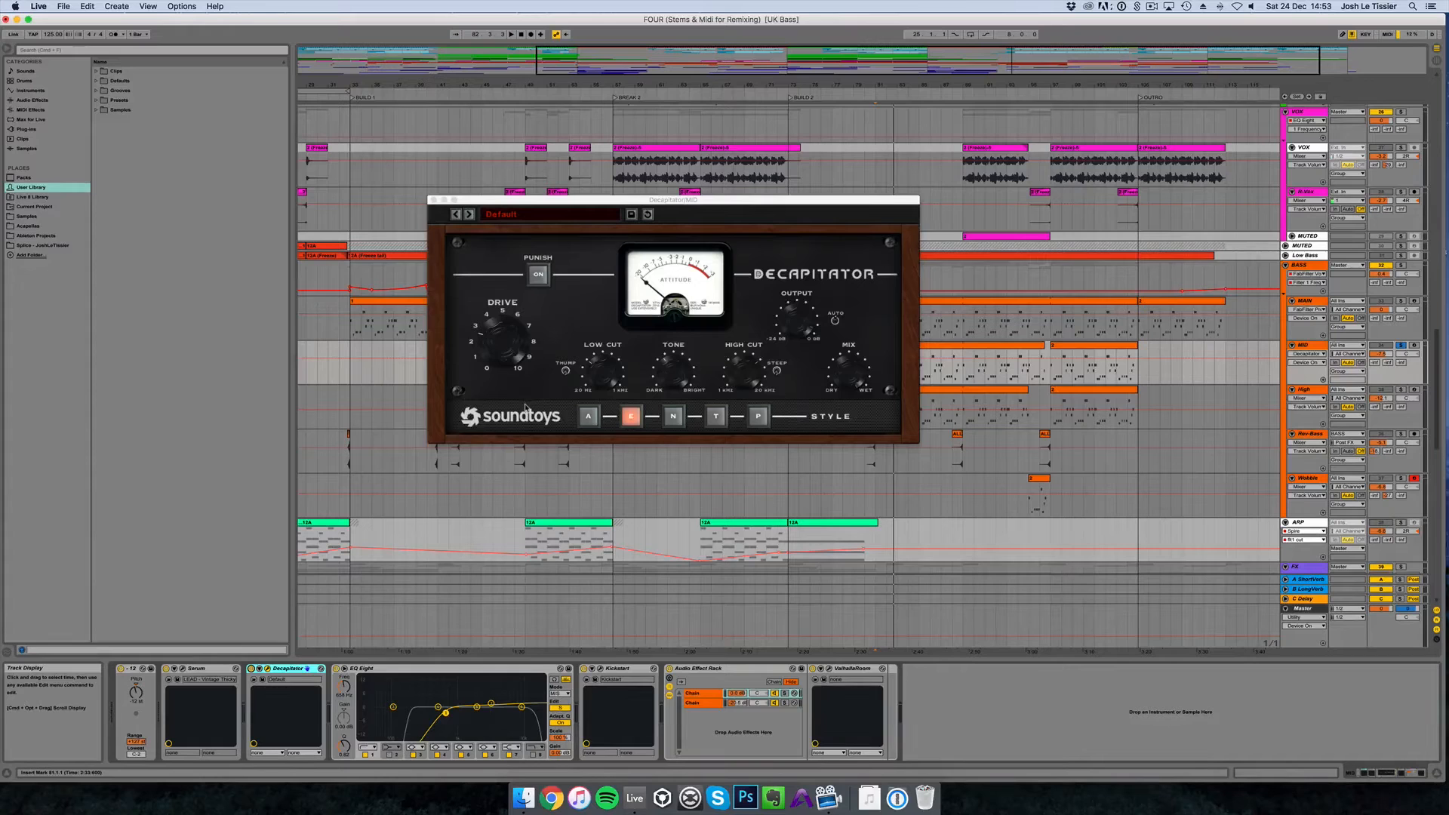
pyautogui.click(433, 201)
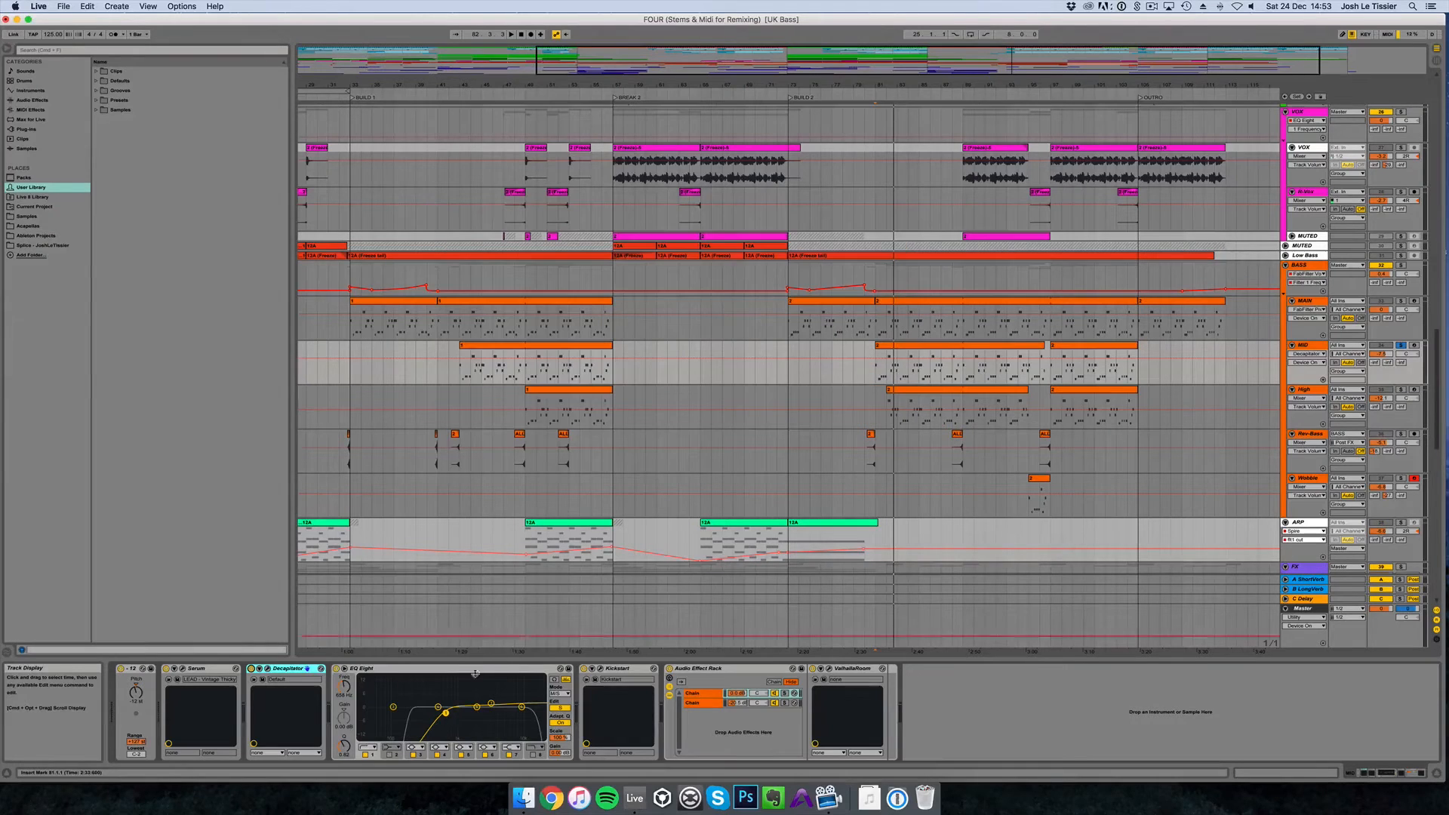
# Step: Examine the MID track's EQ Eight curves for both edit channels, including the high boost and low-cut bands
pyautogui.click(405, 674)
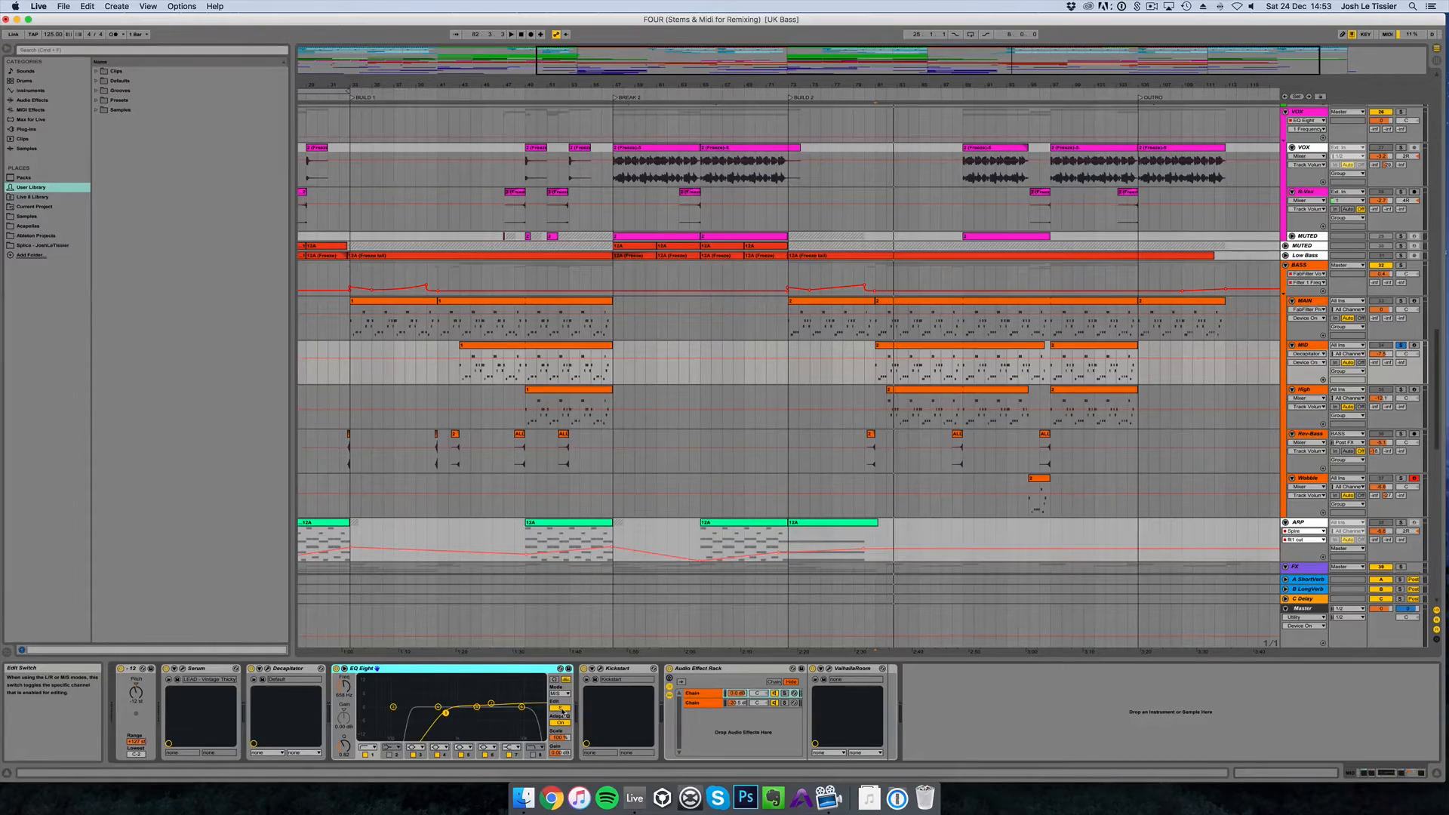
pyautogui.click(562, 709)
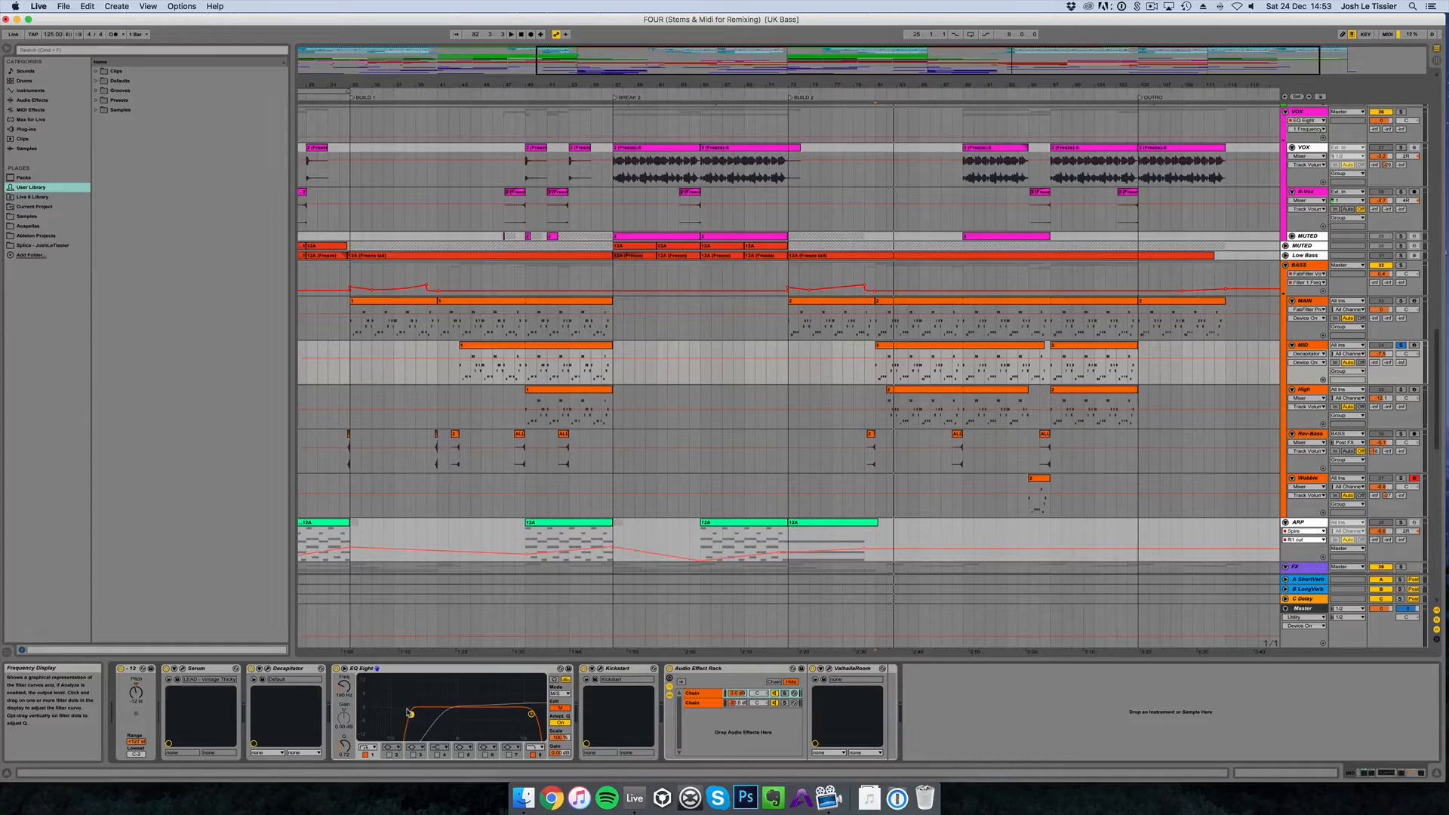
pyautogui.click(560, 709)
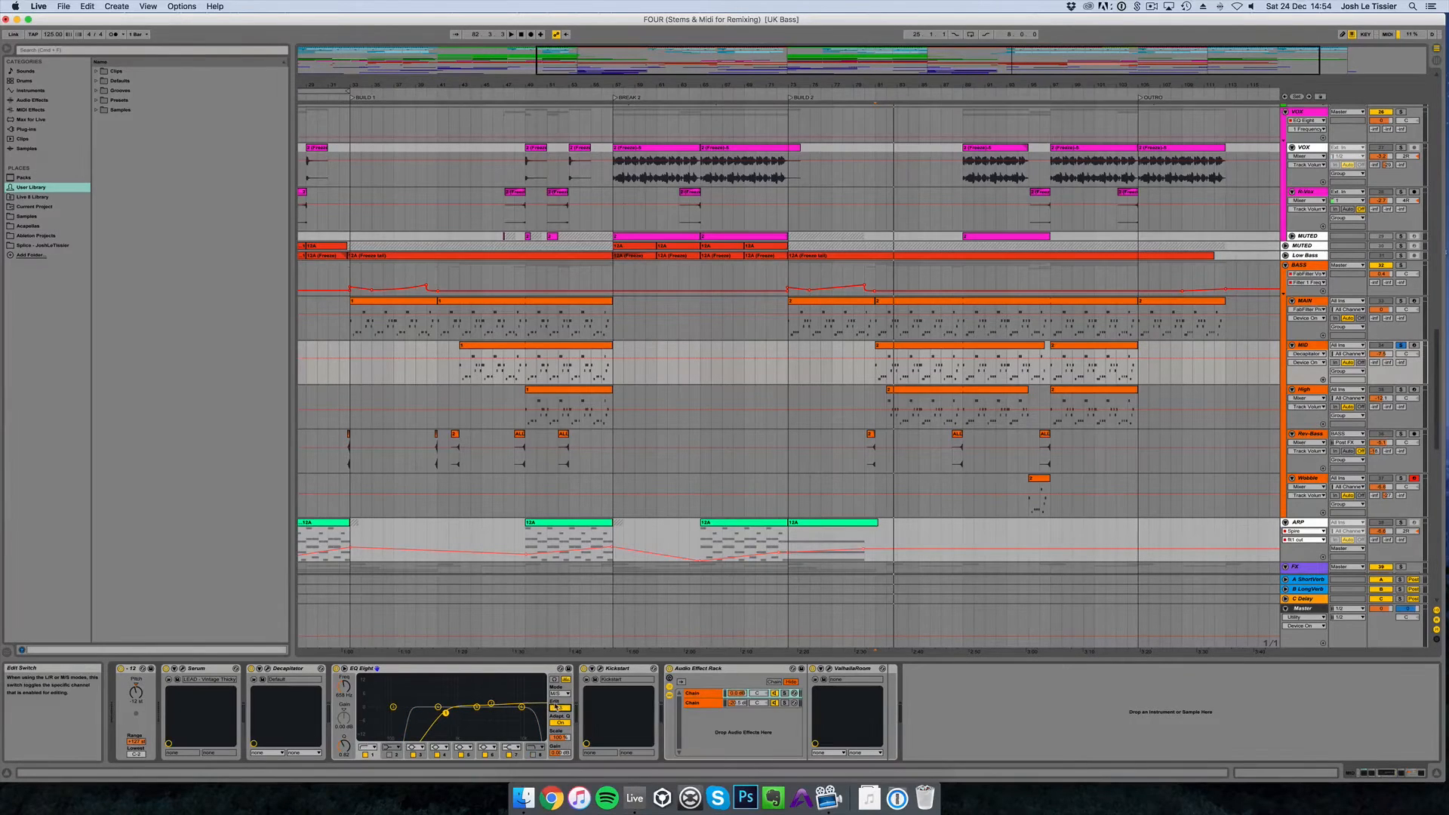
pyautogui.click(491, 703)
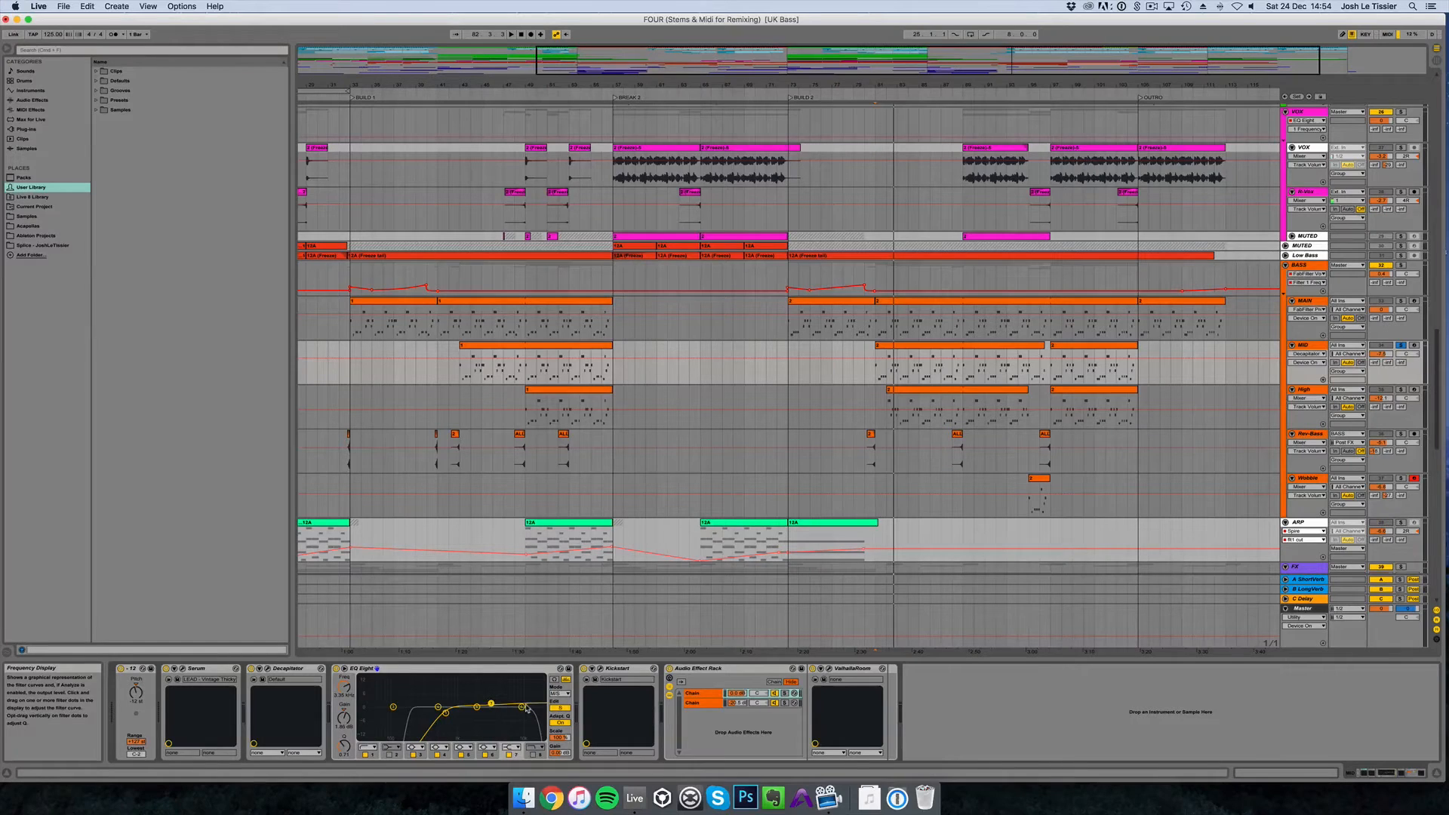
pyautogui.click(446, 714)
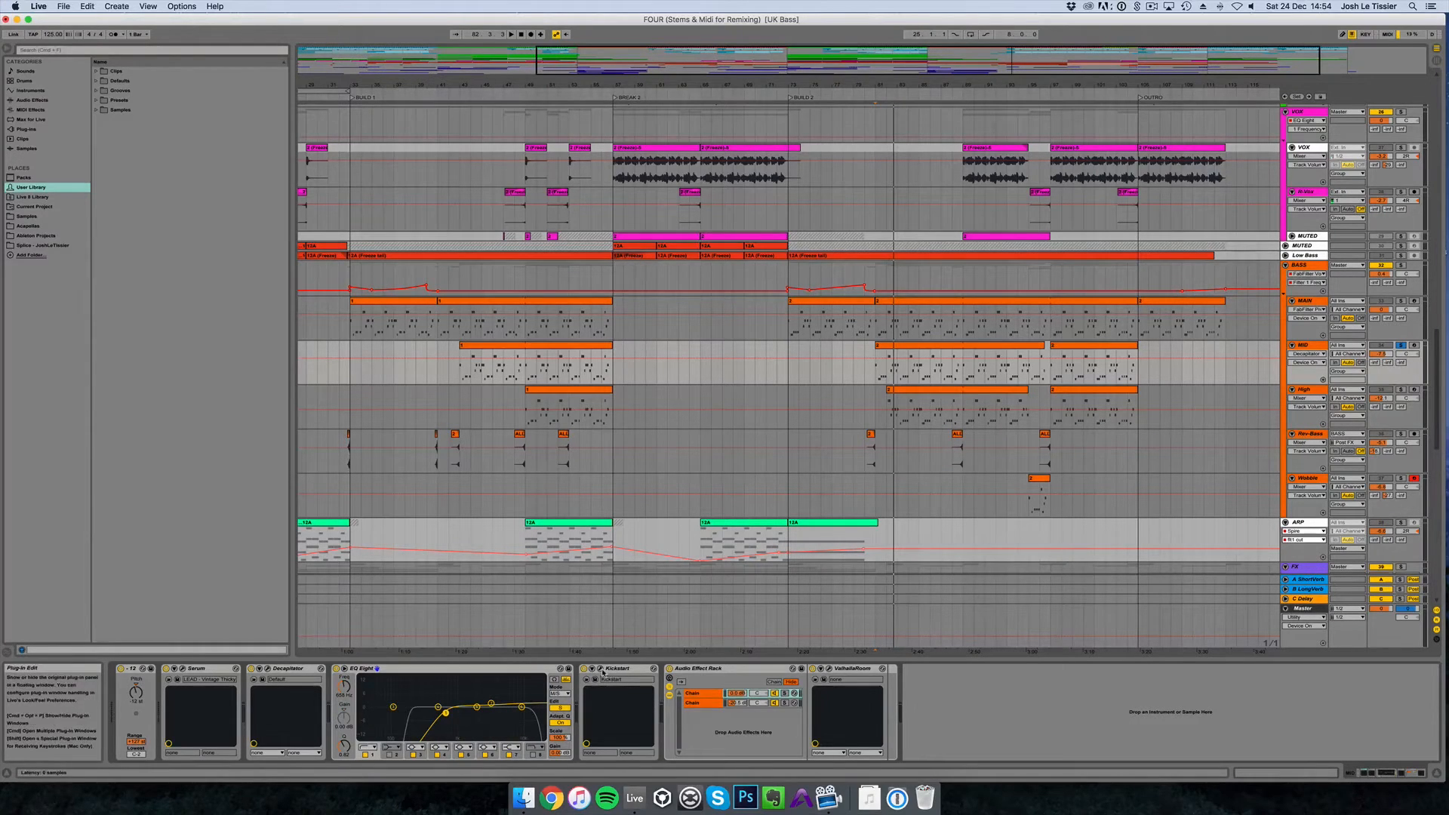
# Step: Open Kickstart on the MID track and compare its ducking curve and mix with the Kickstart on the MAIN track
pyautogui.click(602, 669)
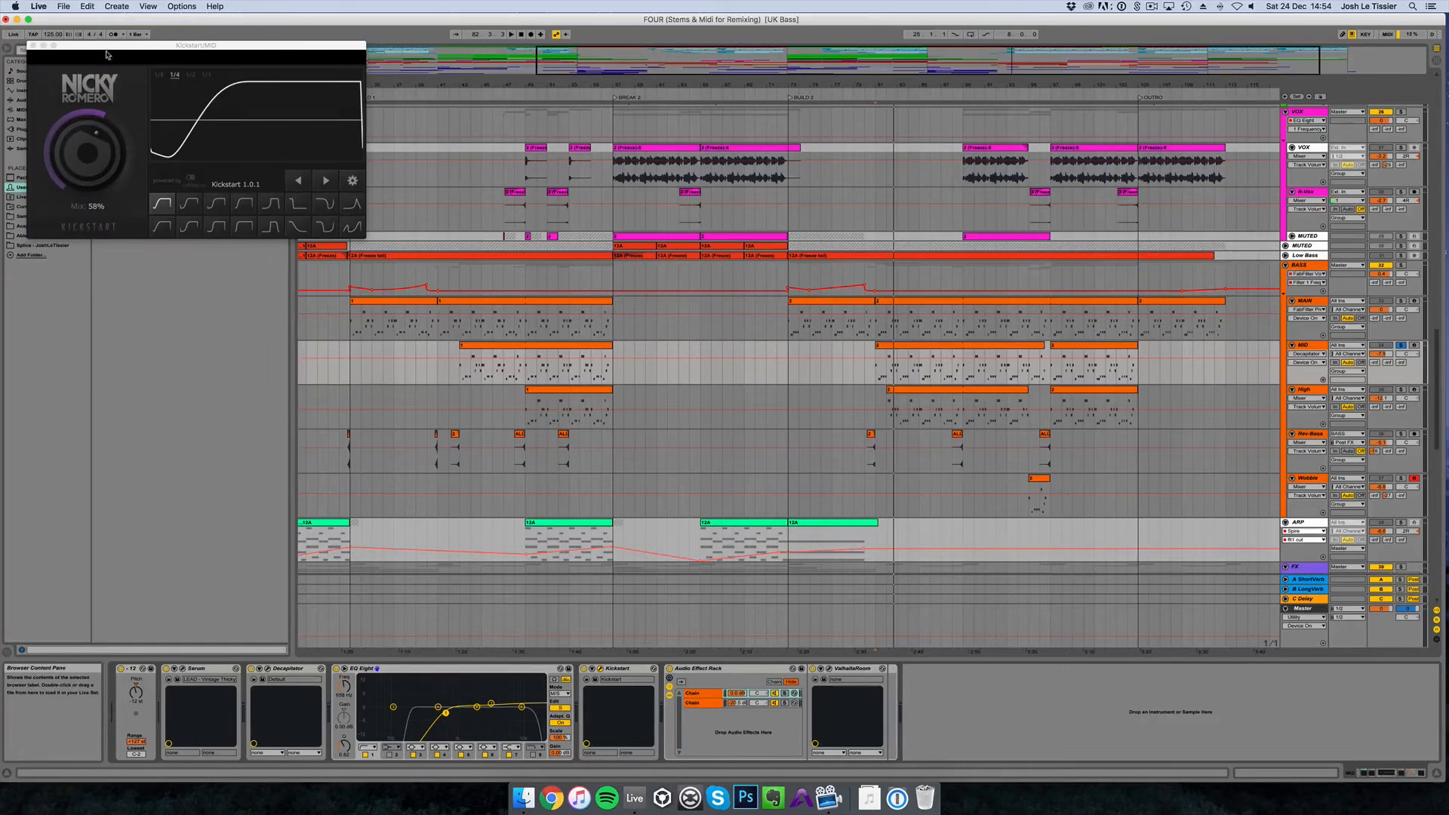
pyautogui.moveTo(124, 92); pyautogui.dragTo(416, 350)
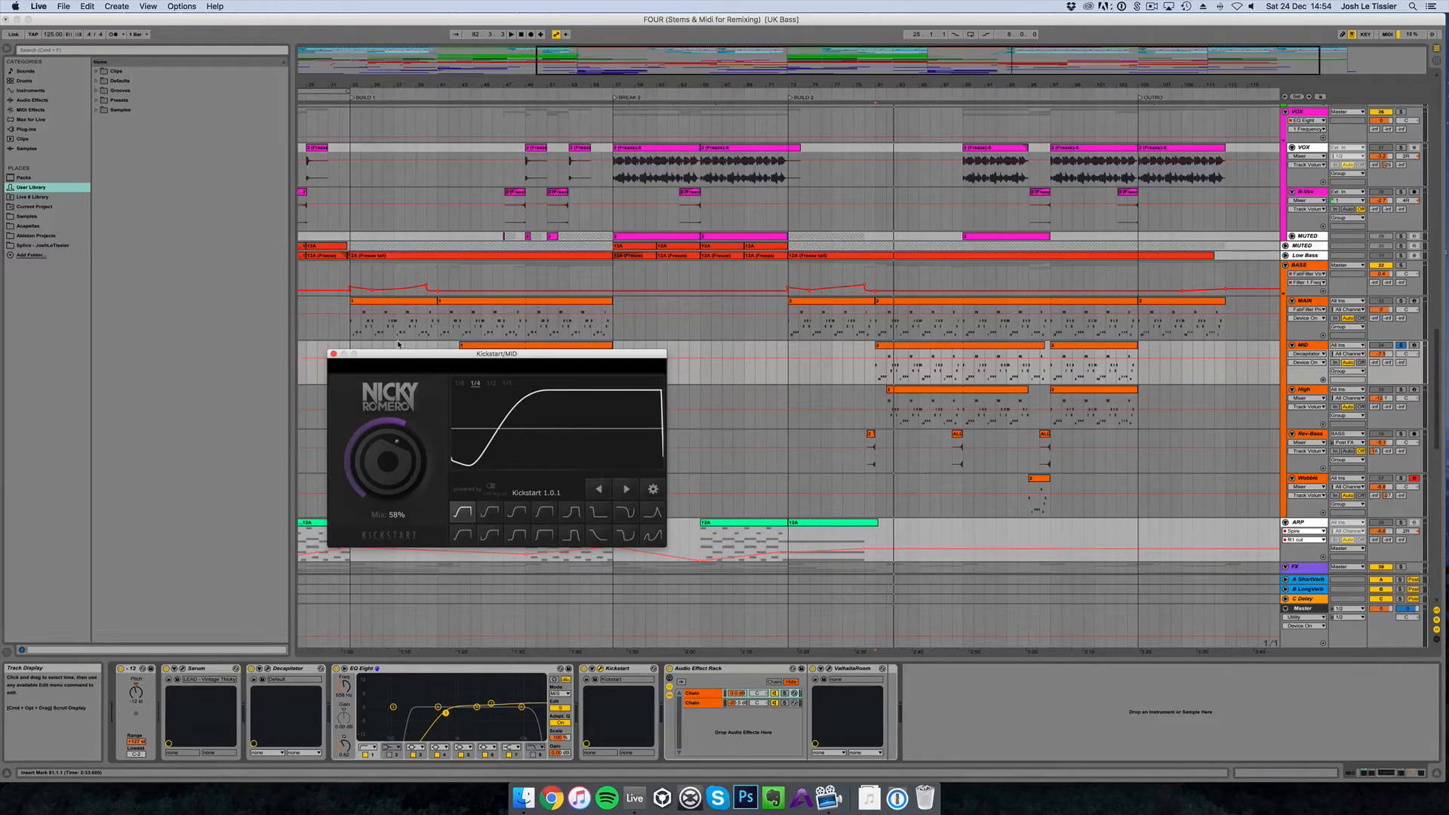
pyautogui.click(1322, 304)
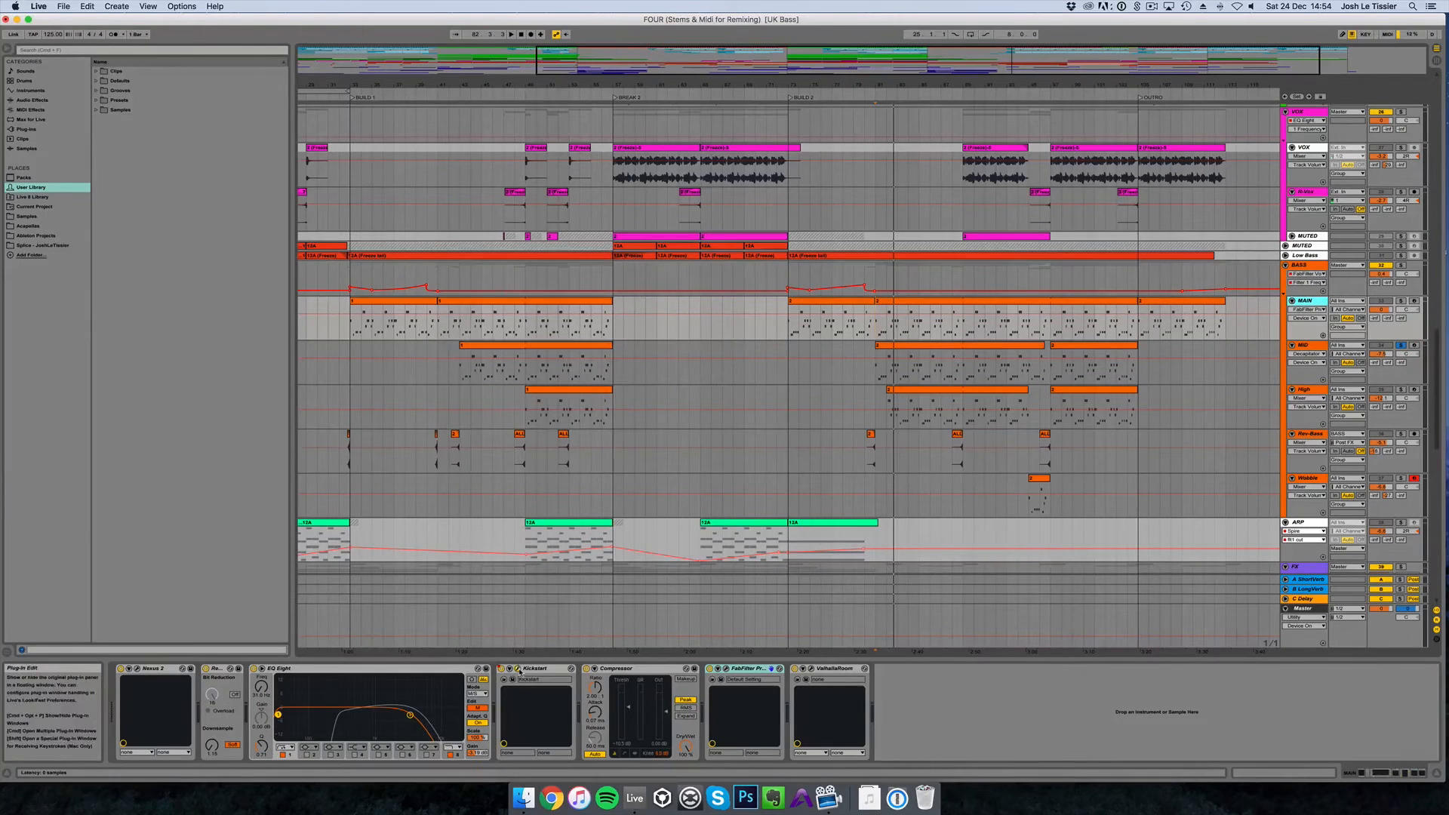
pyautogui.click(518, 670)
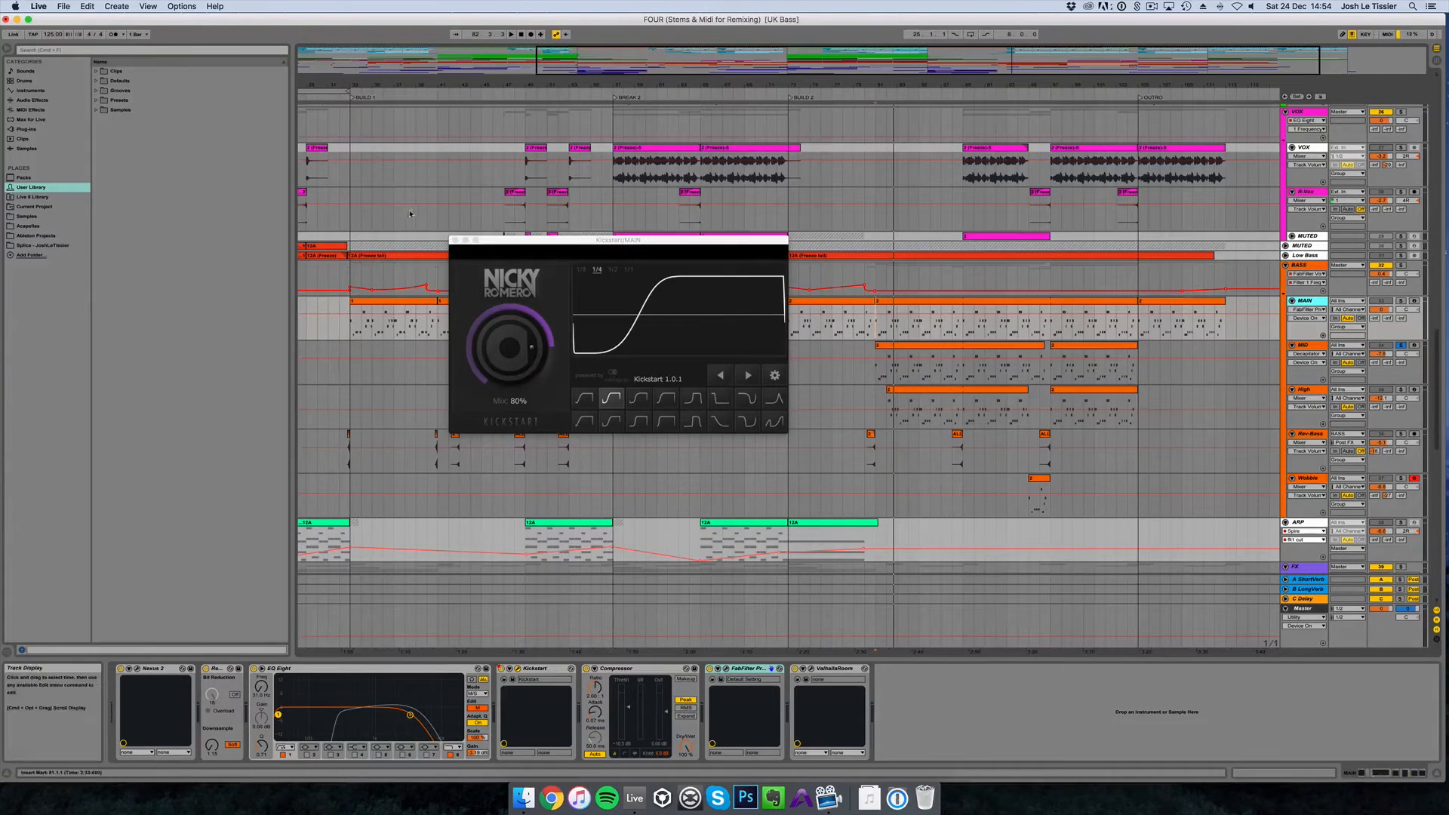
pyautogui.click(455, 241)
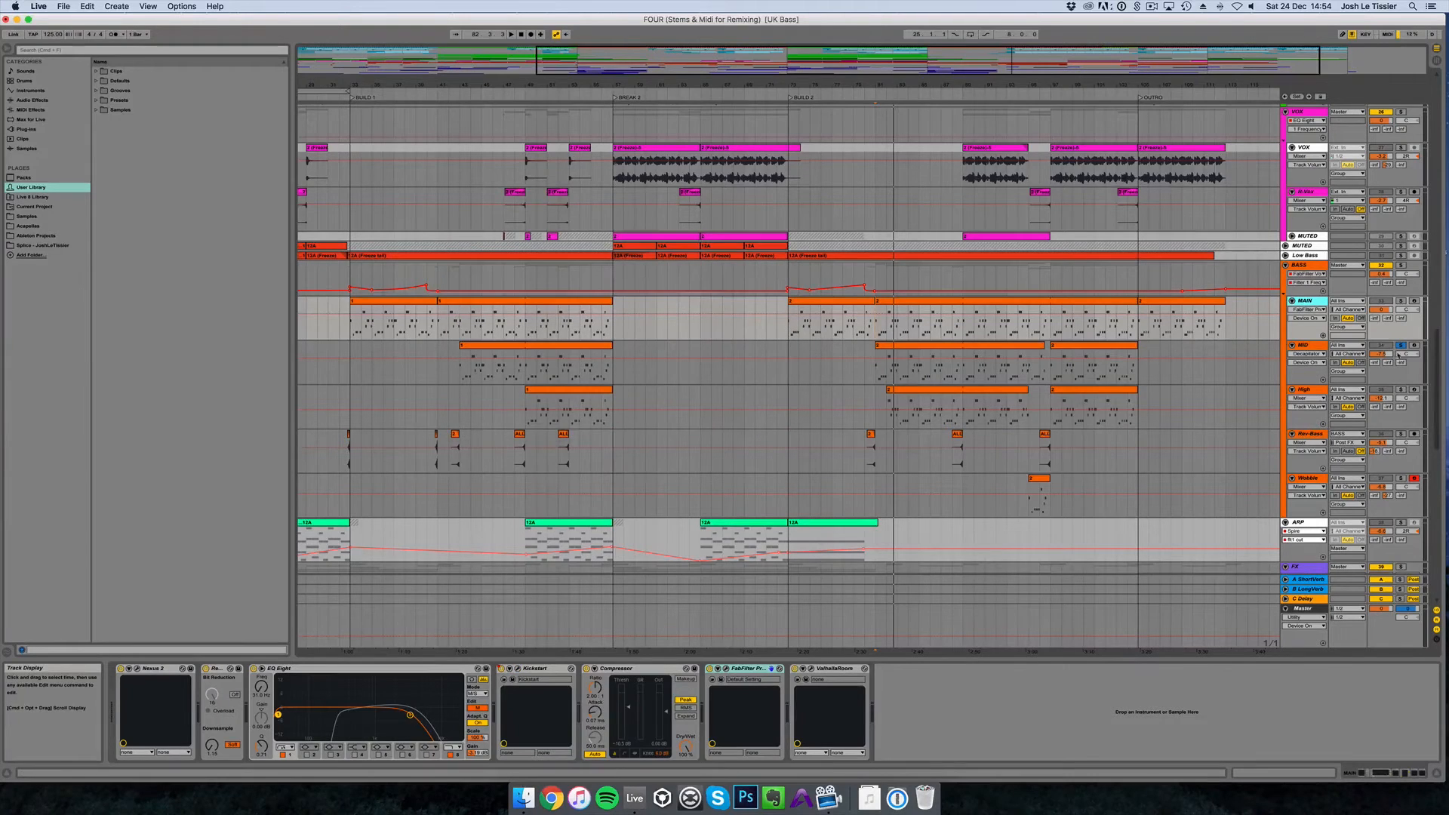
pyautogui.click(596, 362)
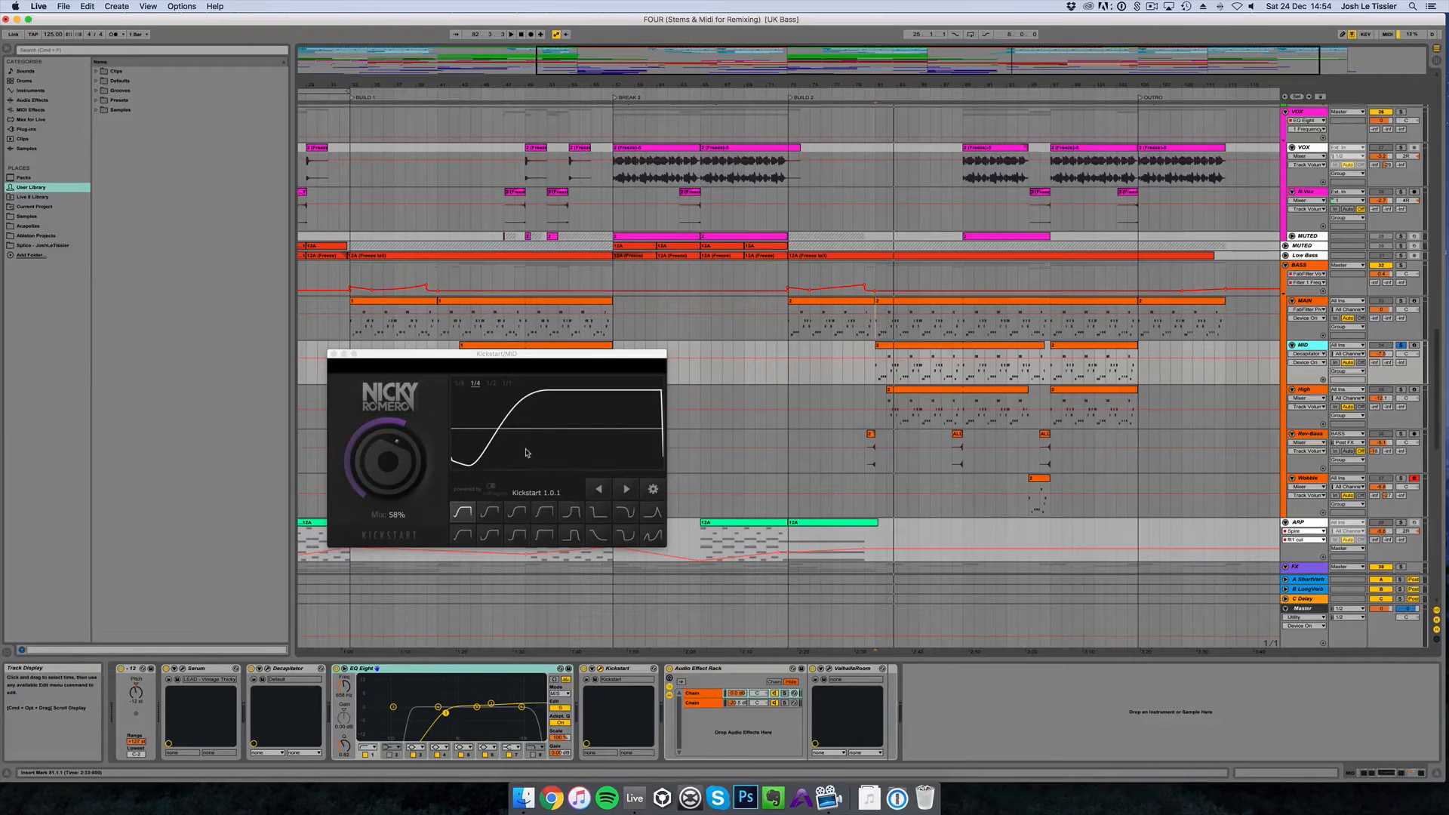
pyautogui.moveTo(465, 354); pyautogui.dragTo(616, 367)
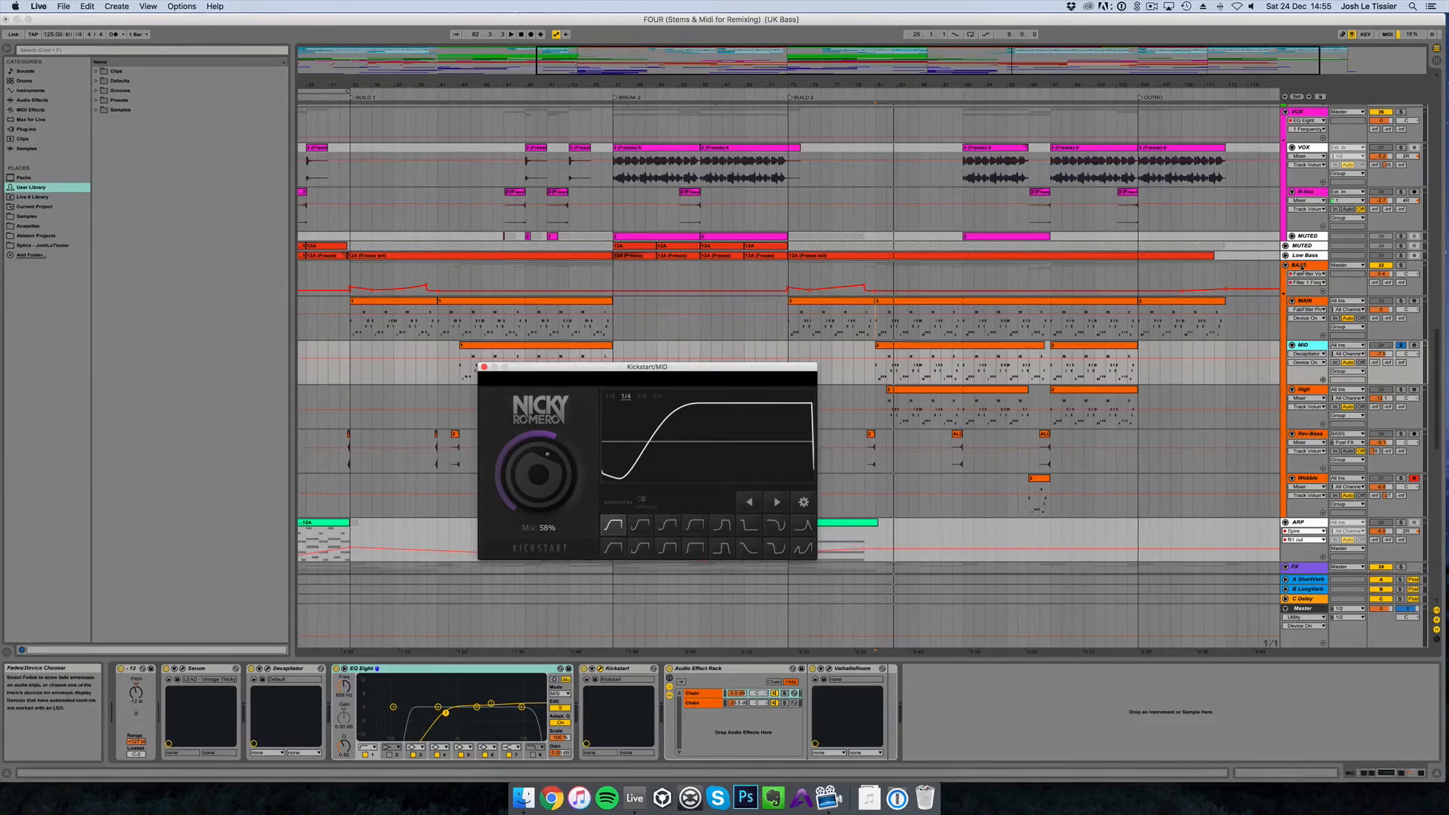
# Step: View the BASS group's effects chain, return to the MID track, and close its Kickstart window
pyautogui.click(1301, 266)
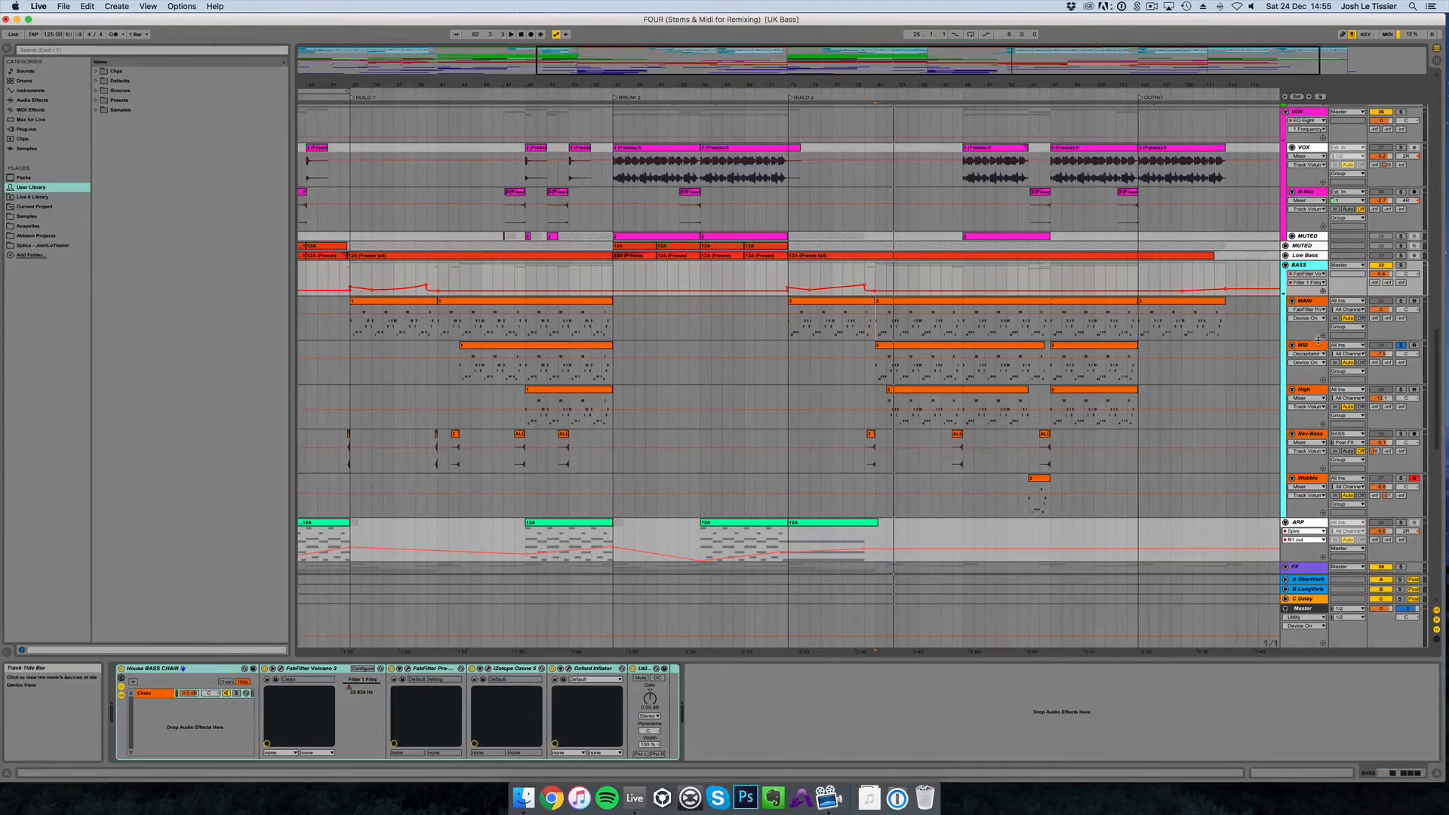
pyautogui.click(502, 375)
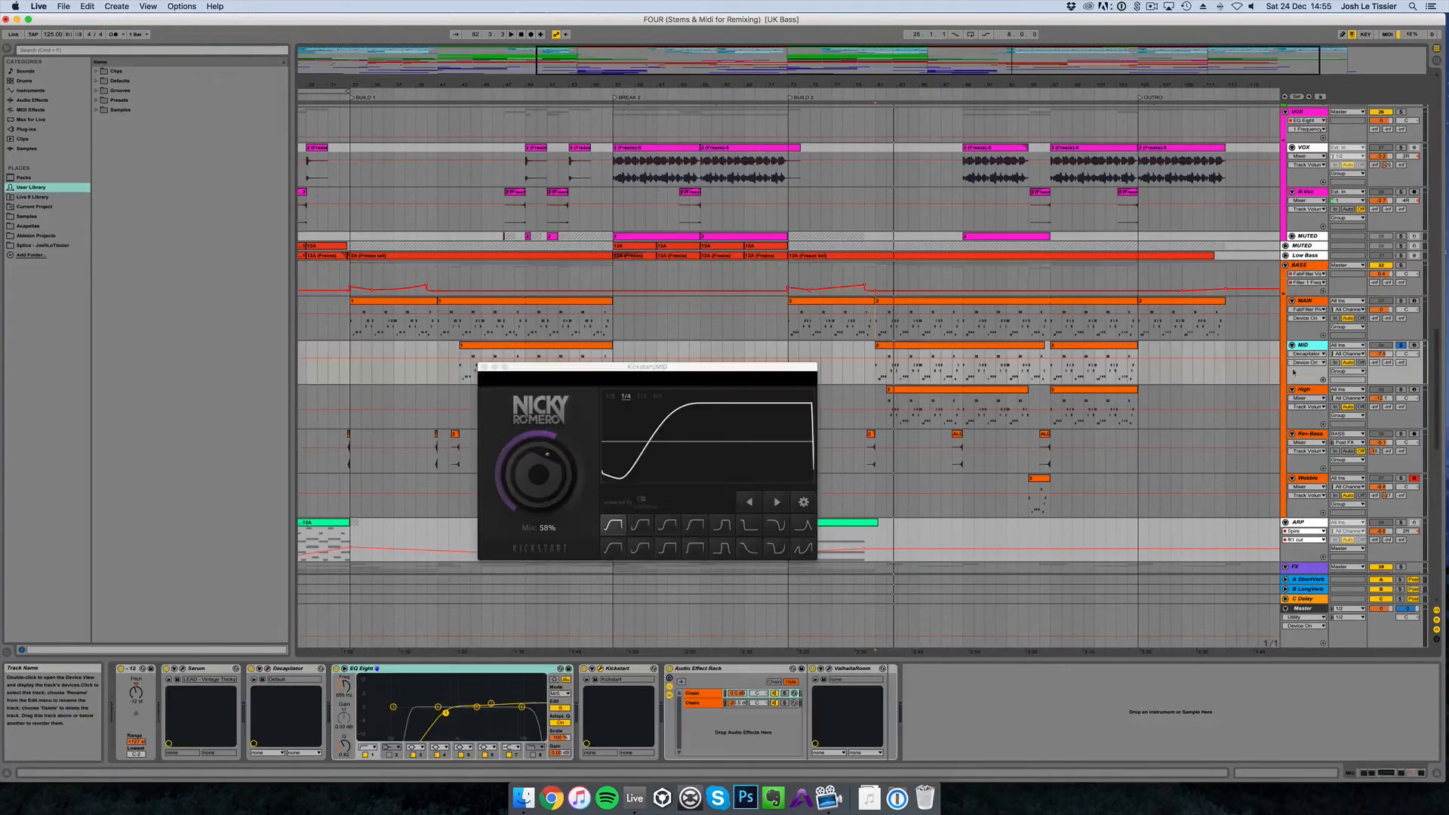
pyautogui.click(484, 368)
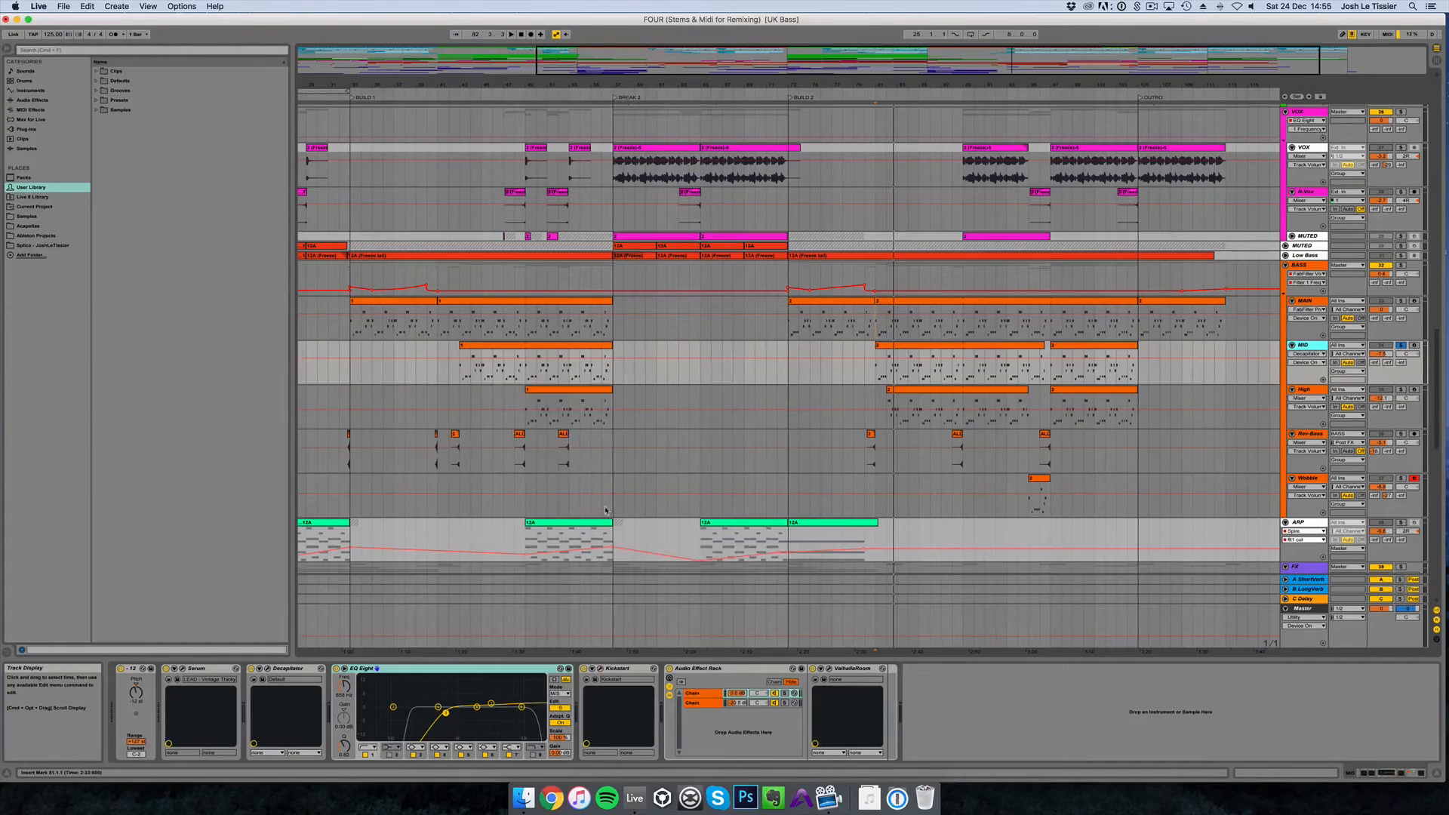
# Step: Open ValhallaRoom in the MID track's Audio Effect Rack and compare the bass with the rack switched off and on
pyautogui.click(757, 671)
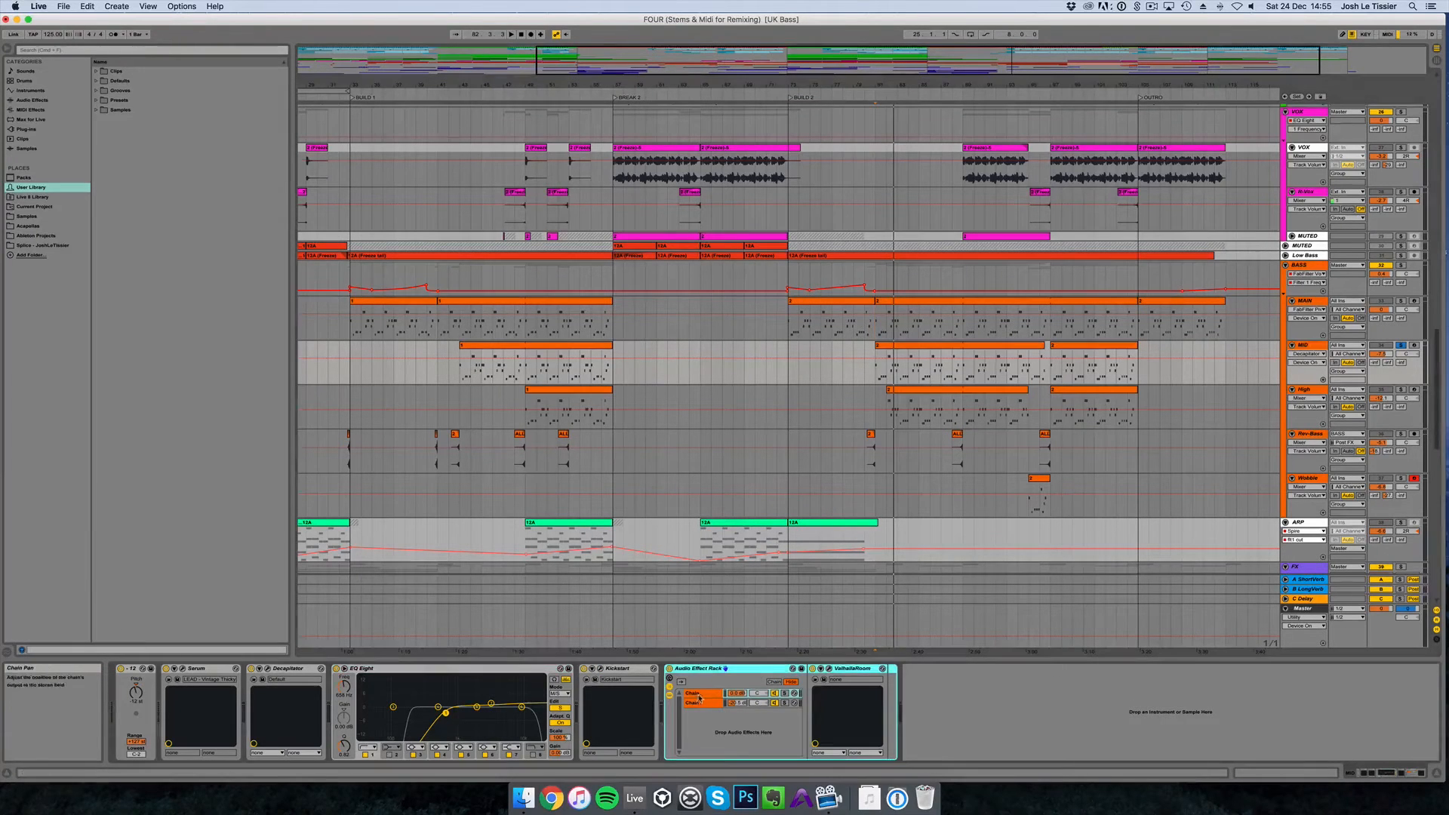
pyautogui.click(828, 669)
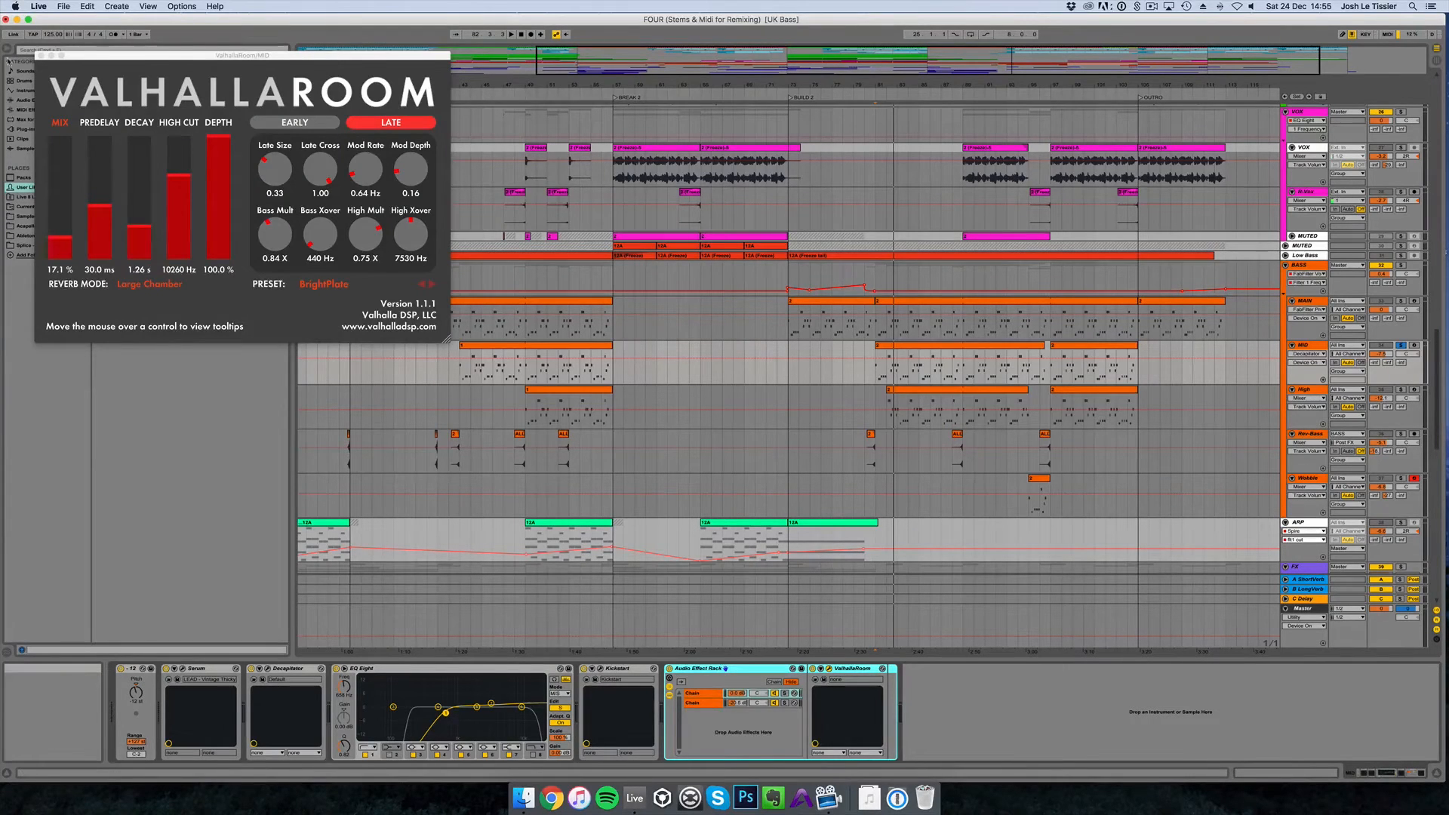
pyautogui.moveTo(157, 57); pyautogui.dragTo(708, 232)
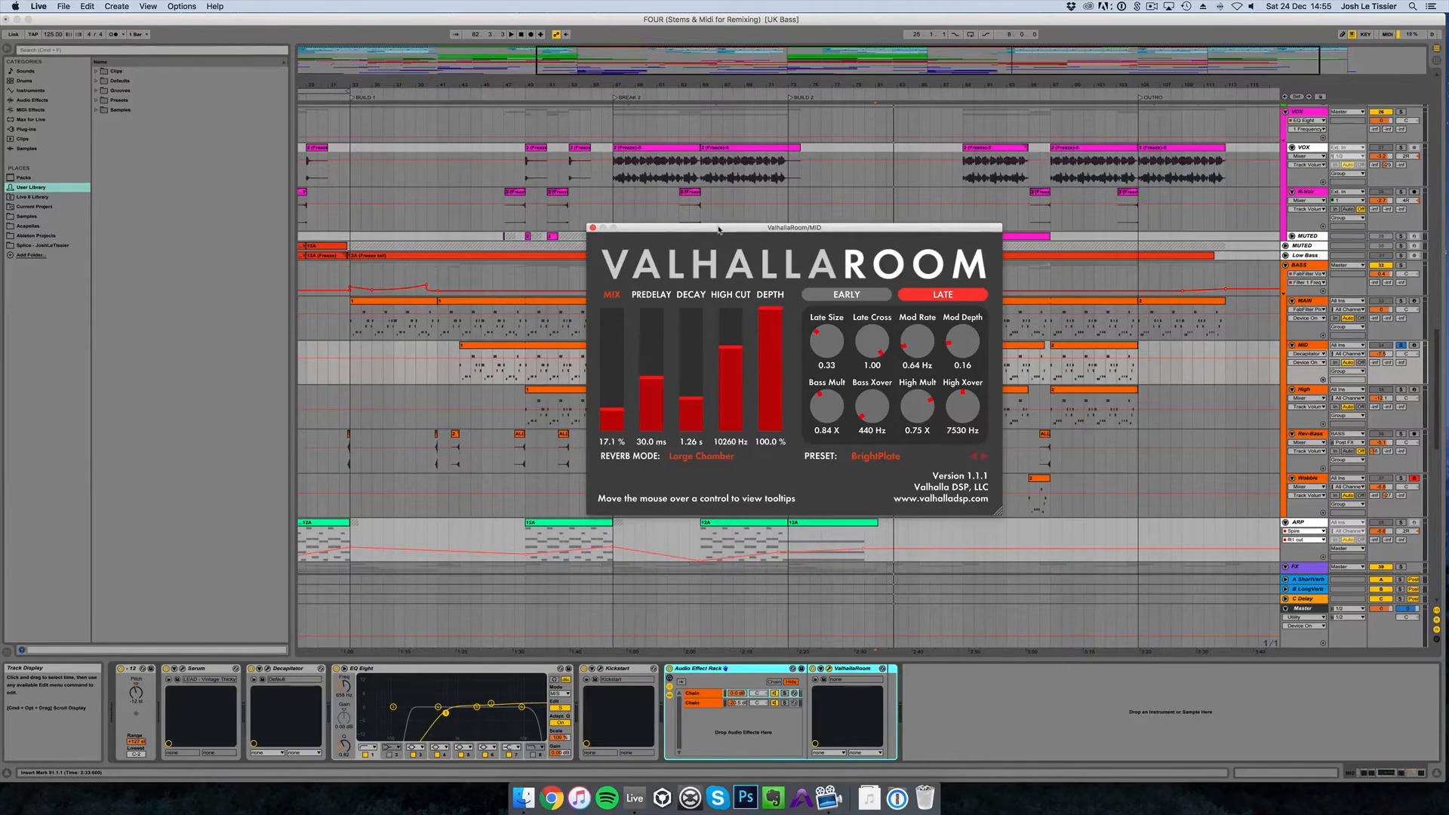
pyautogui.moveTo(719, 229); pyautogui.dragTo(729, 228)
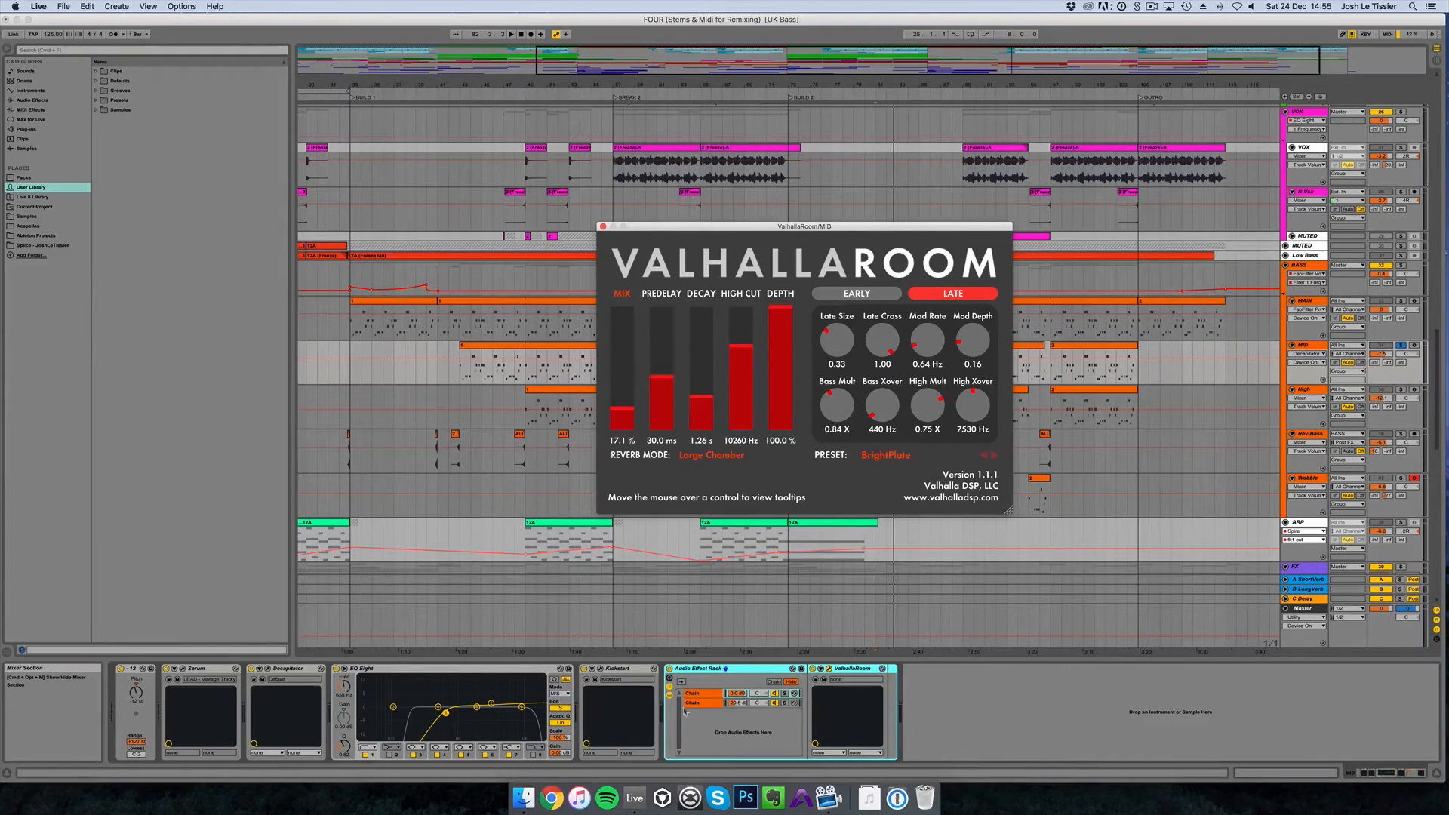
pyautogui.click(670, 670)
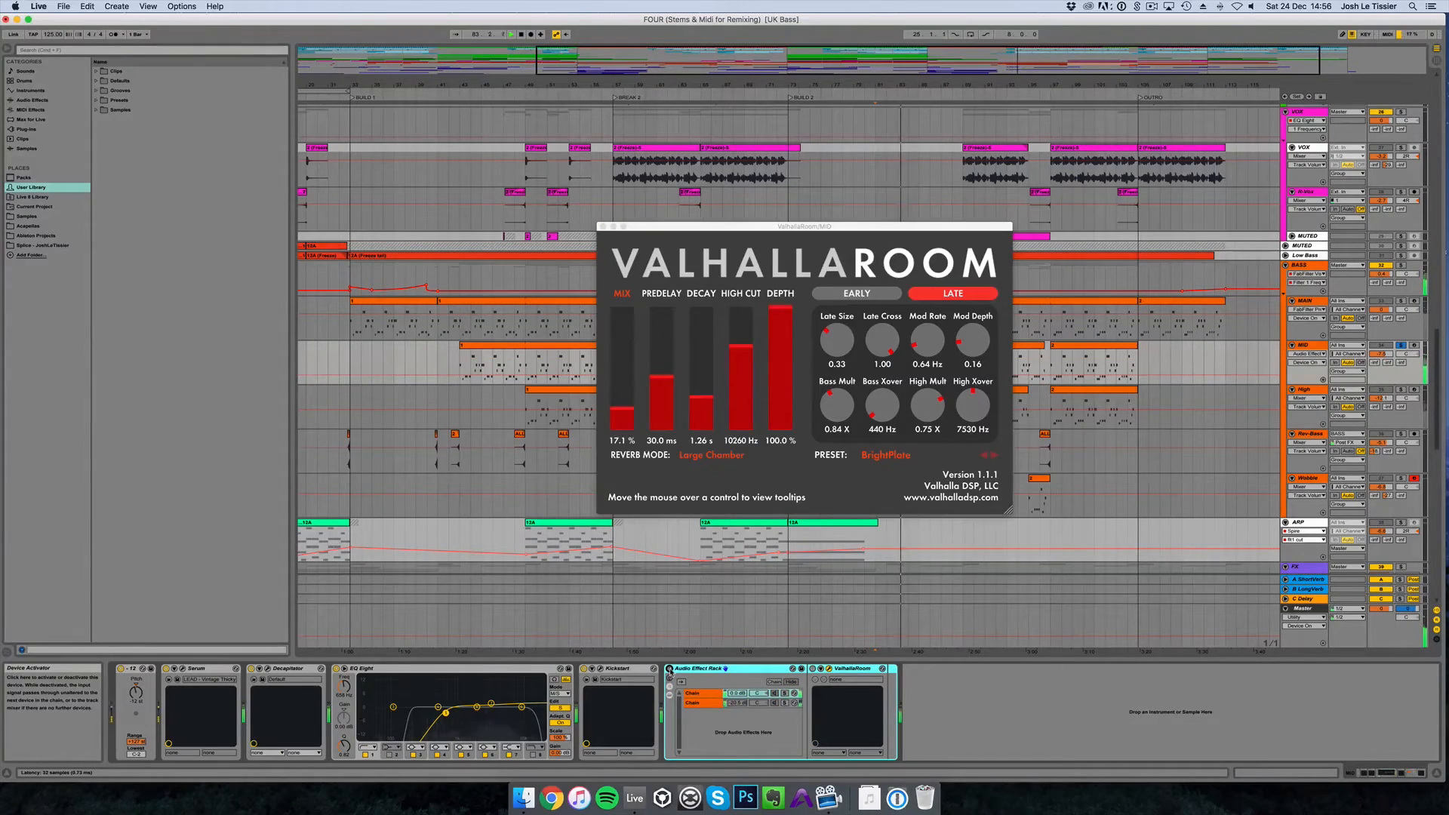
pyautogui.click(670, 669)
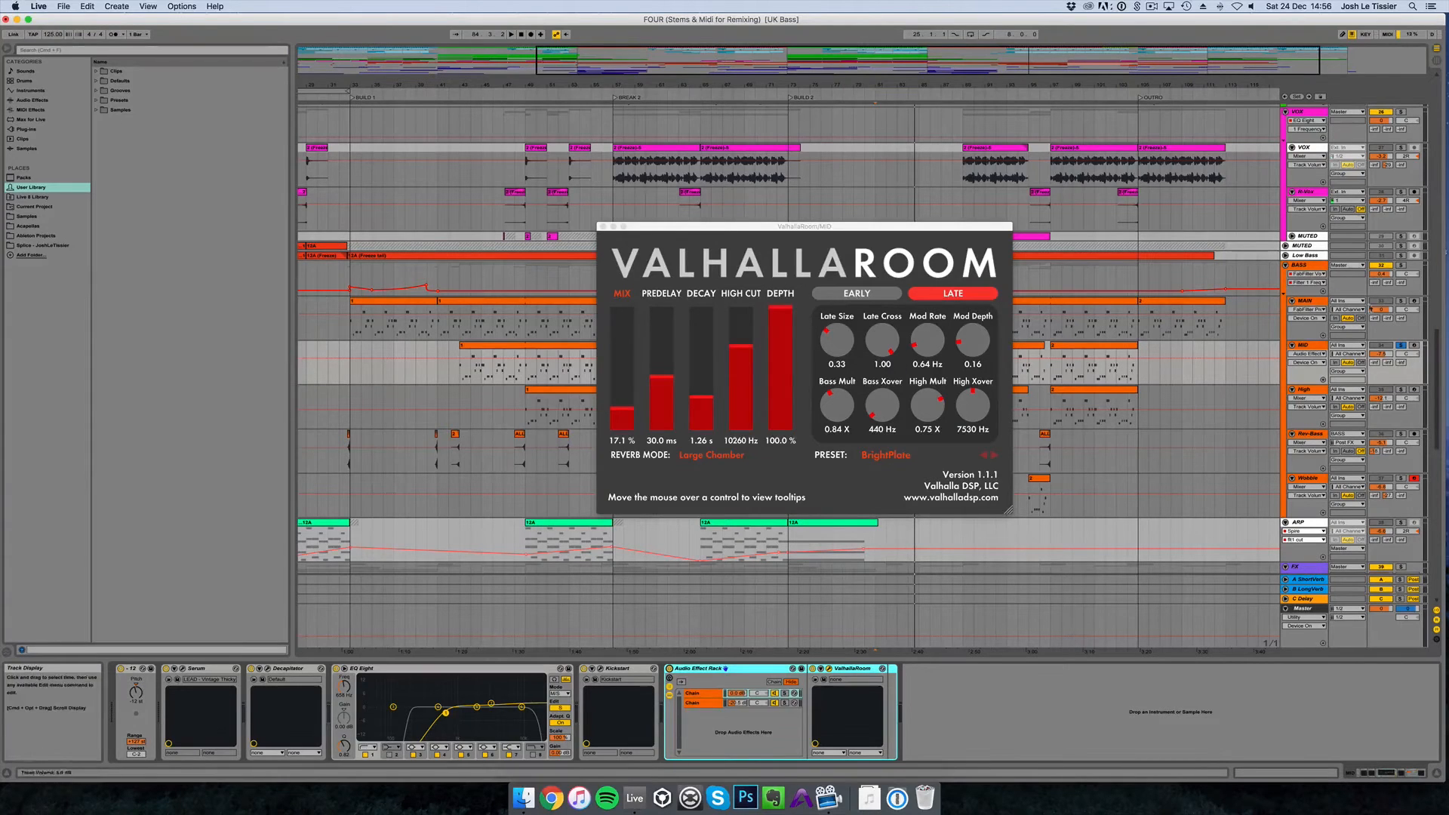
# Step: Open ValhallaRoom on the MAIN track to compare its reverb settings with those on MID, and close its window
pyautogui.click(1308, 301)
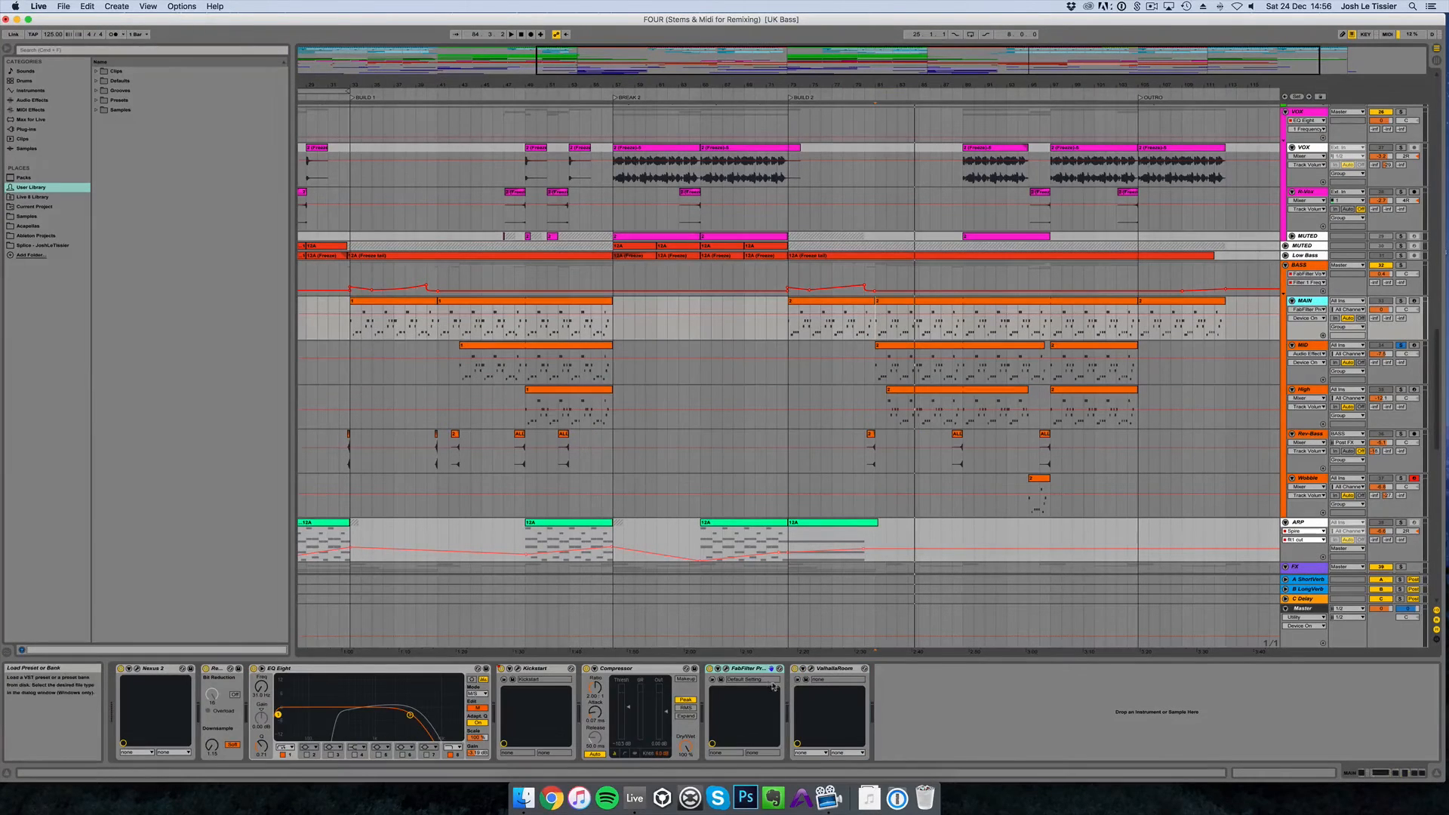
pyautogui.click(812, 670)
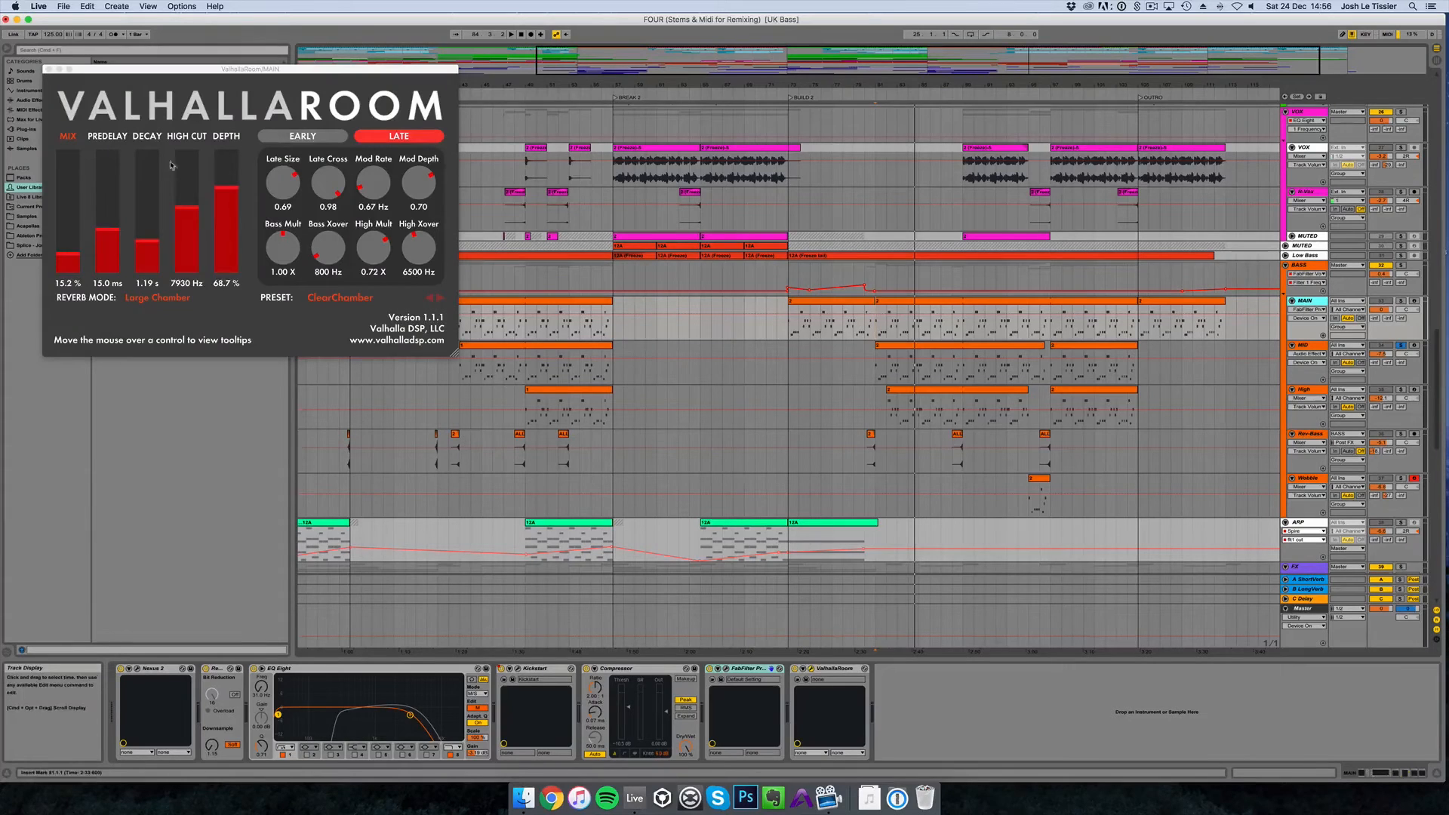
pyautogui.moveTo(197, 69); pyautogui.dragTo(546, 191)
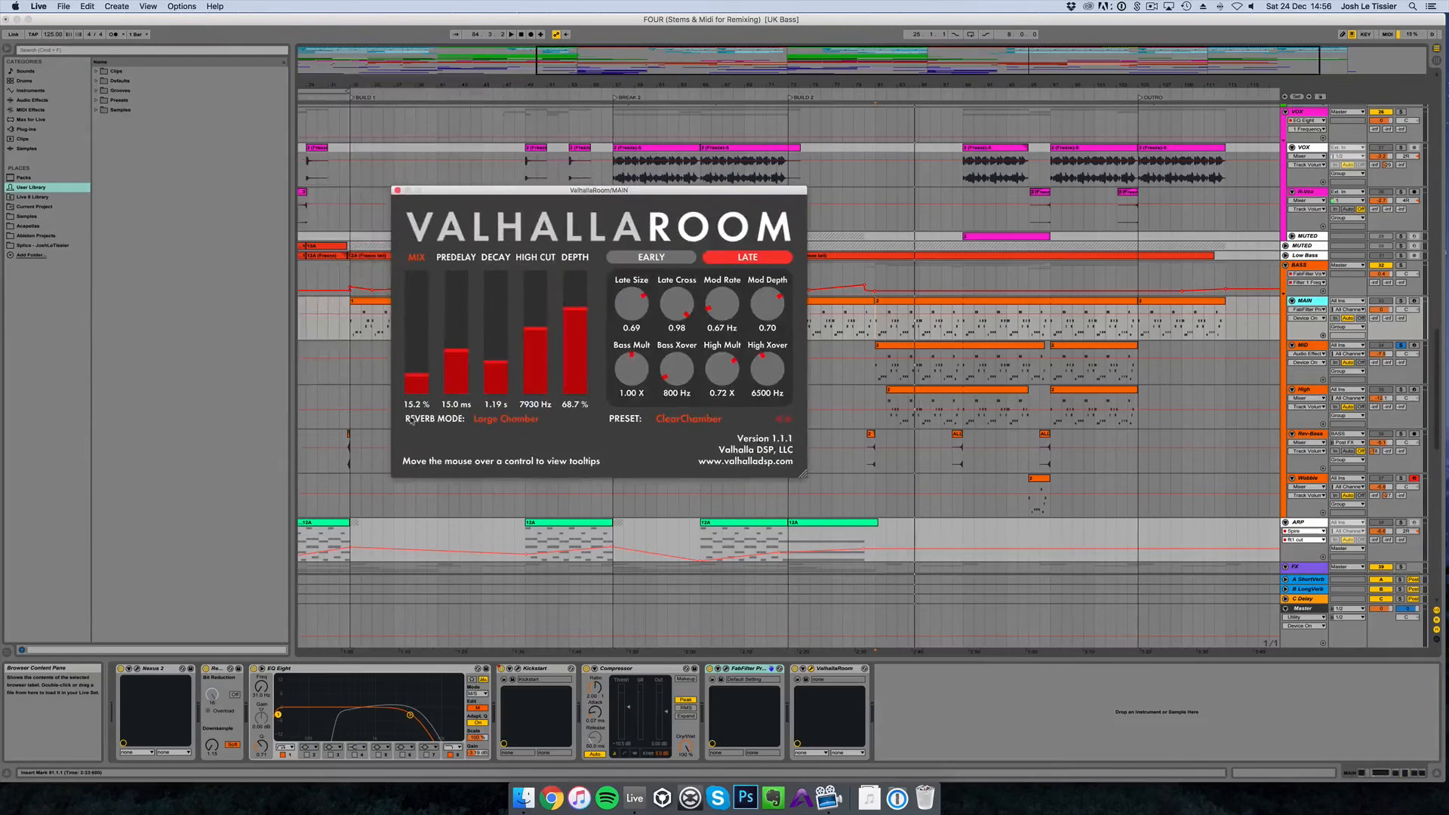
pyautogui.click(397, 190)
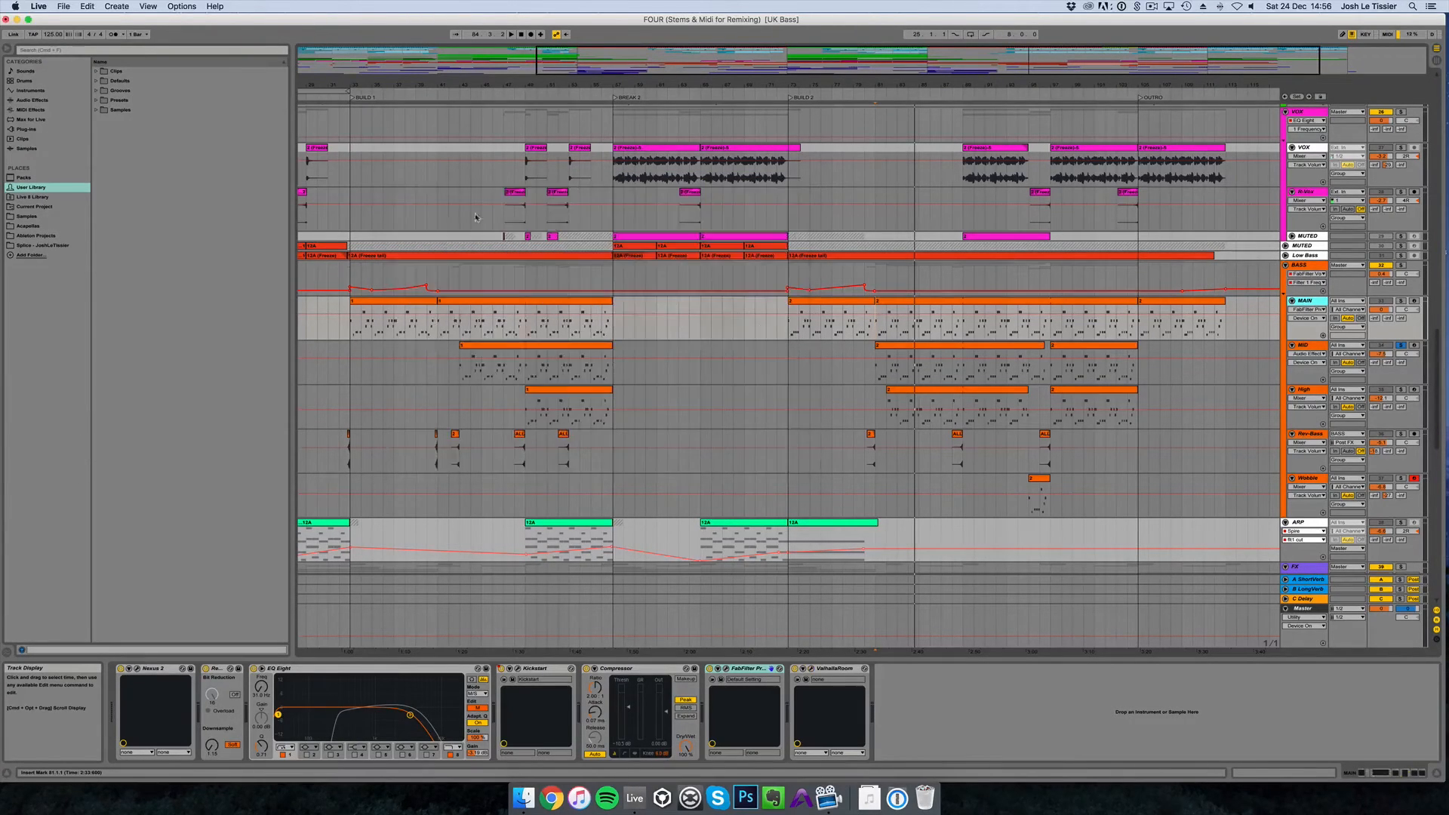
# Step: Return to the MID track's devices, review its ValhallaRoom settings, and close the reverb window
pyautogui.click(1310, 353)
pyautogui.click(1313, 352)
pyautogui.click(1311, 347)
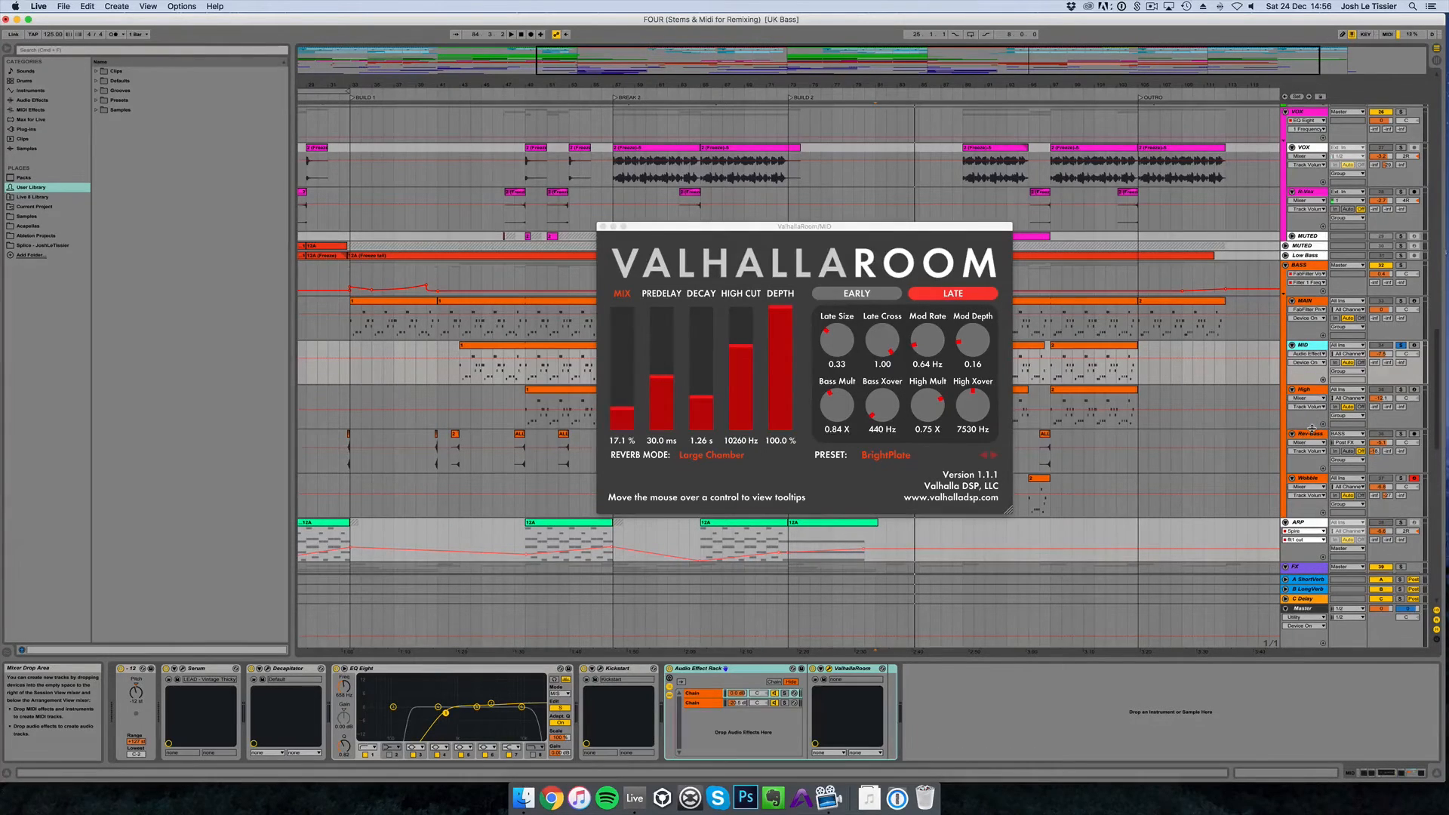
pyautogui.scroll(1, 1312, 428)
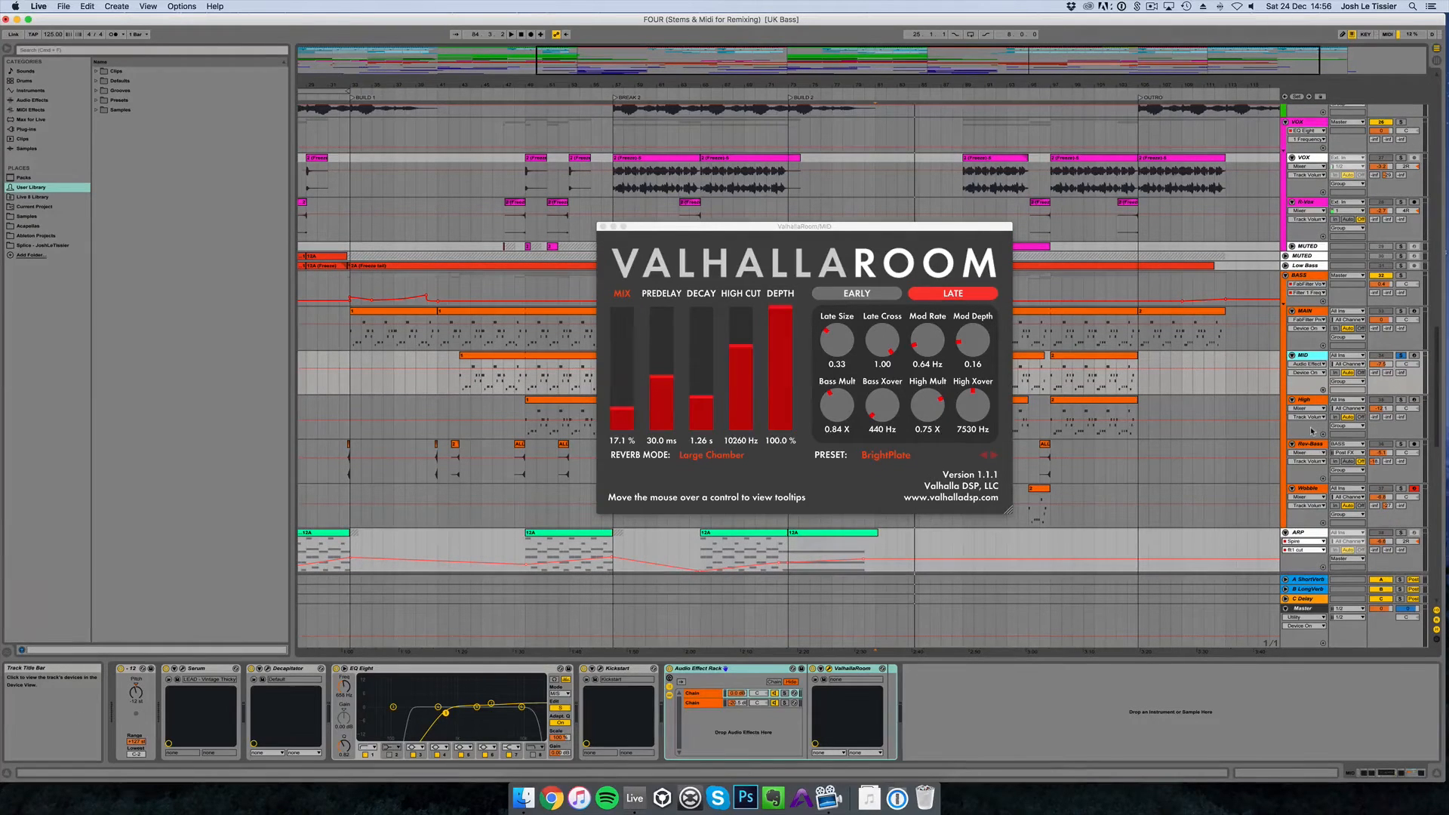
pyautogui.click(603, 227)
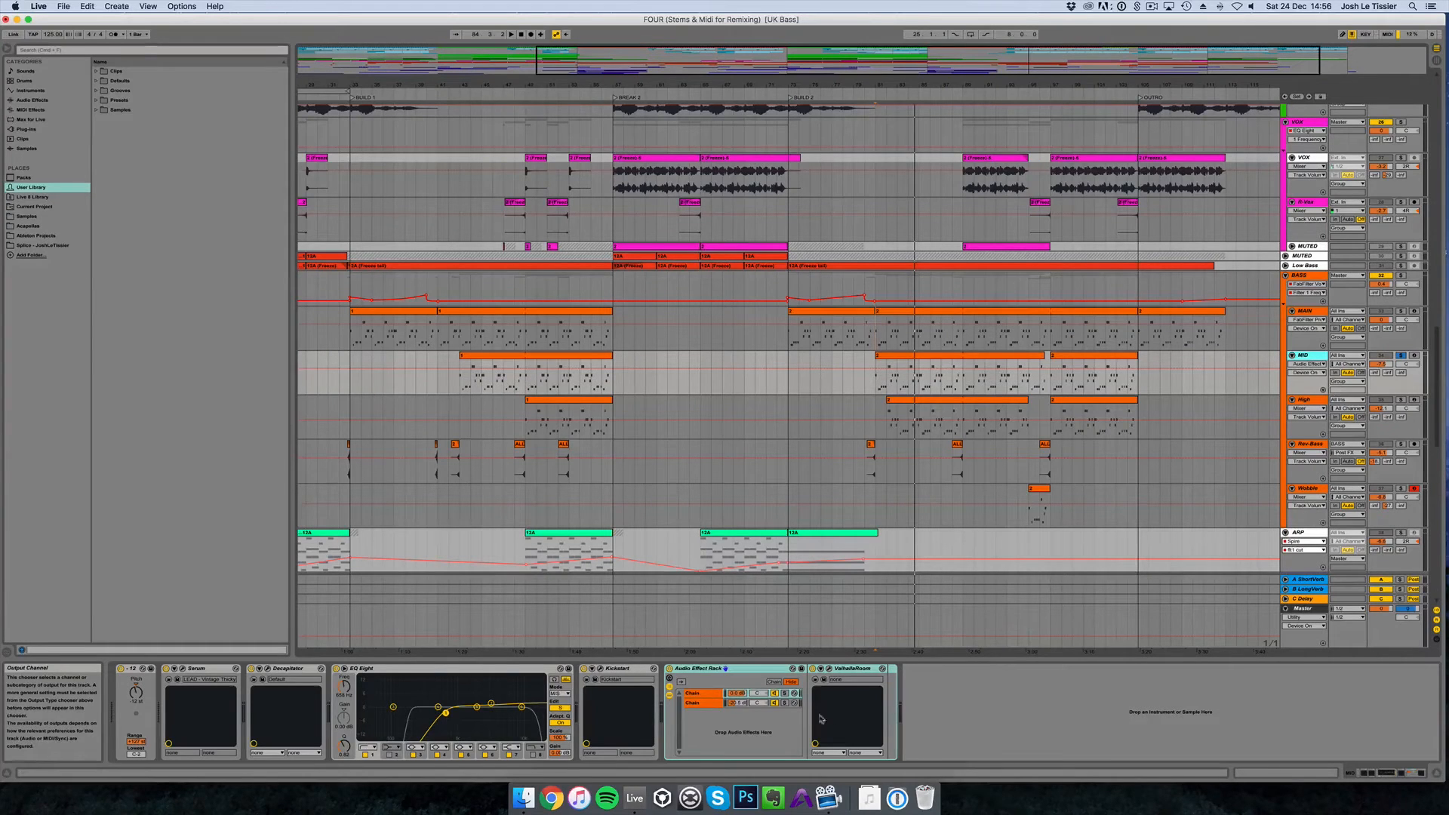
# Step: Show the second chain of the MID track's Audio Effect Rack, examine its EchoBoy settings, and close the window
pyautogui.click(693, 703)
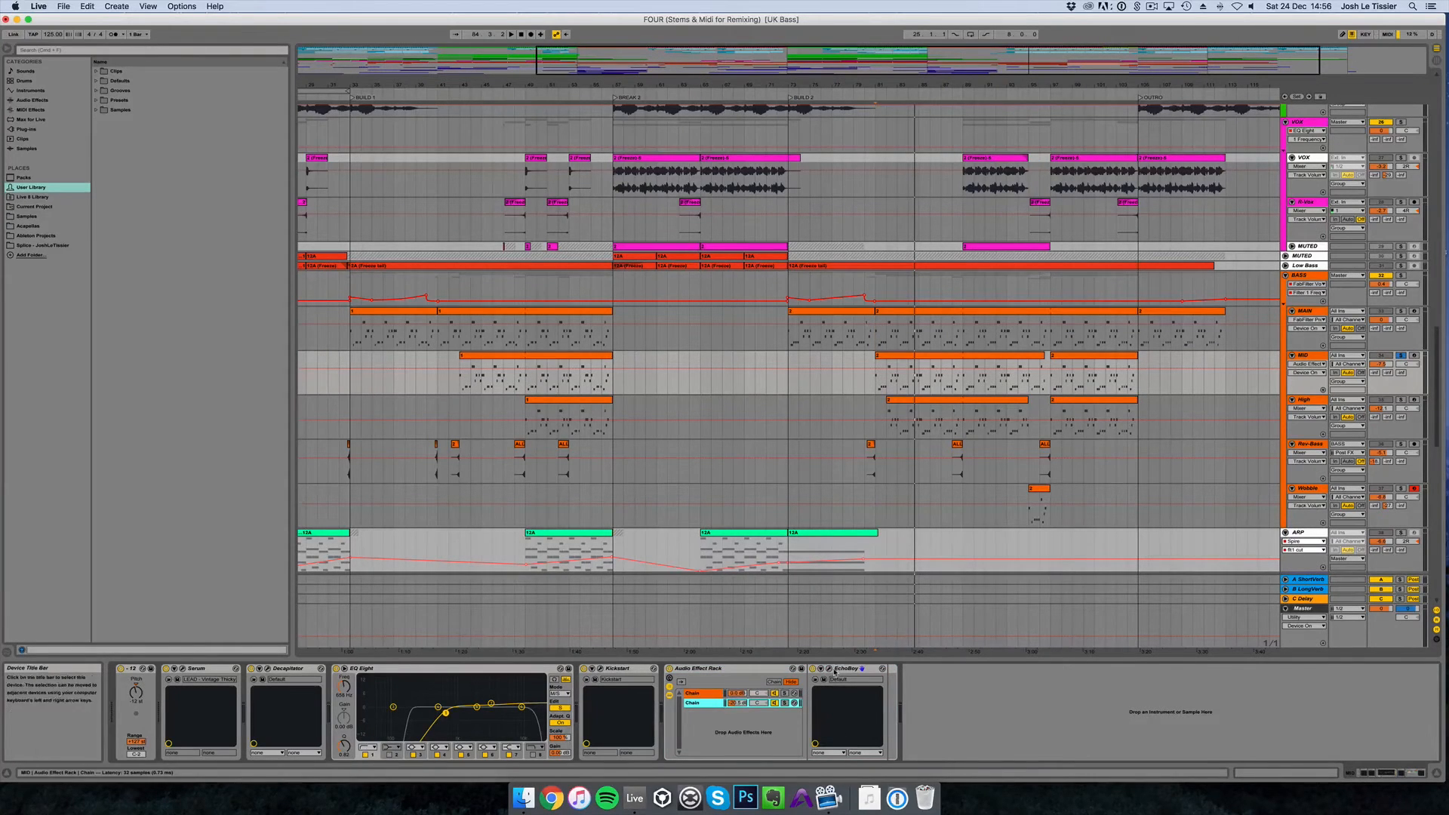
pyautogui.click(830, 670)
pyautogui.moveTo(236, 64); pyautogui.dragTo(756, 277)
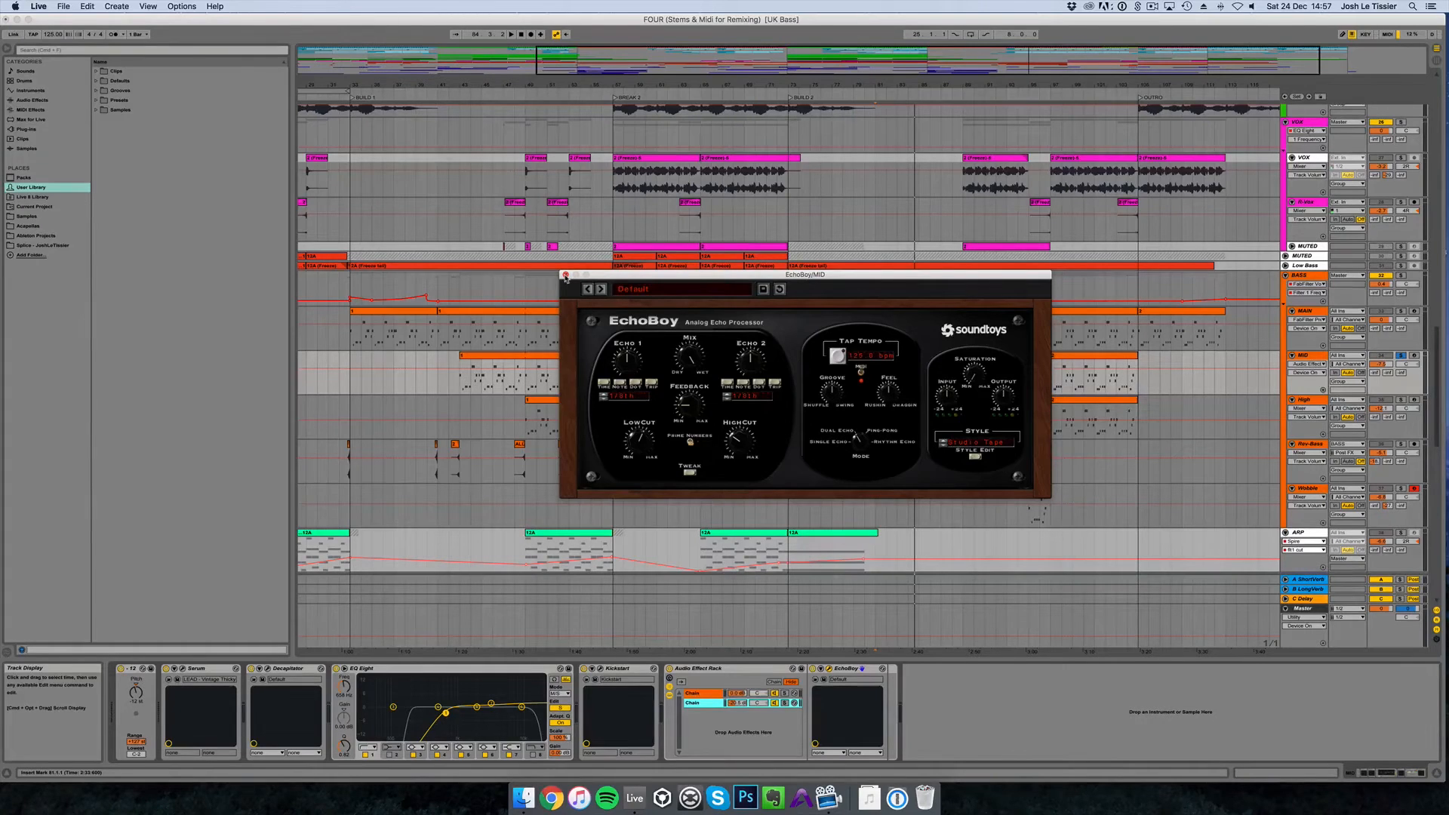
pyautogui.click(564, 275)
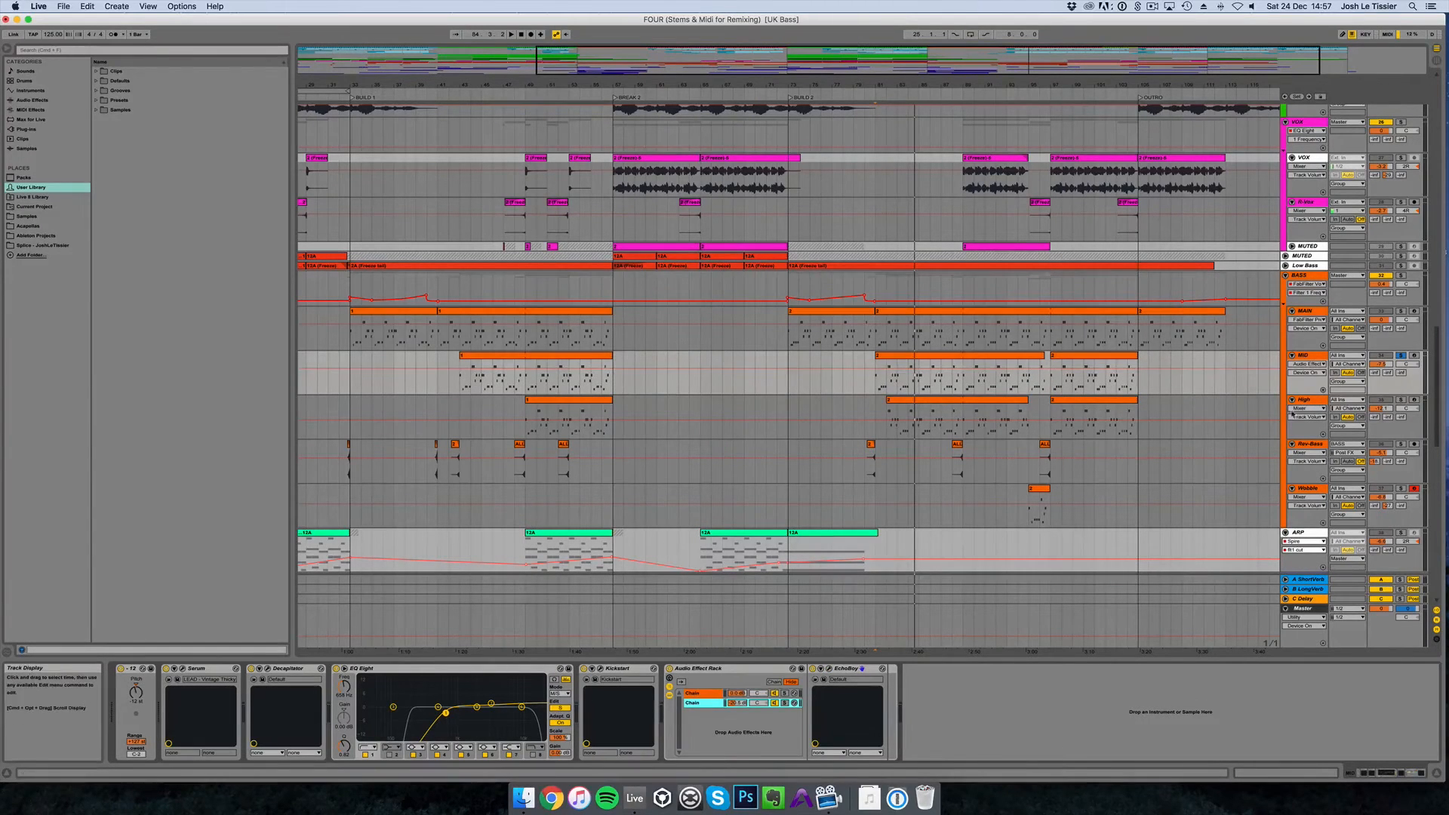
# Step: Solo the High track and play it from the start of the second drop
pyautogui.click(1312, 400)
pyautogui.click(870, 412)
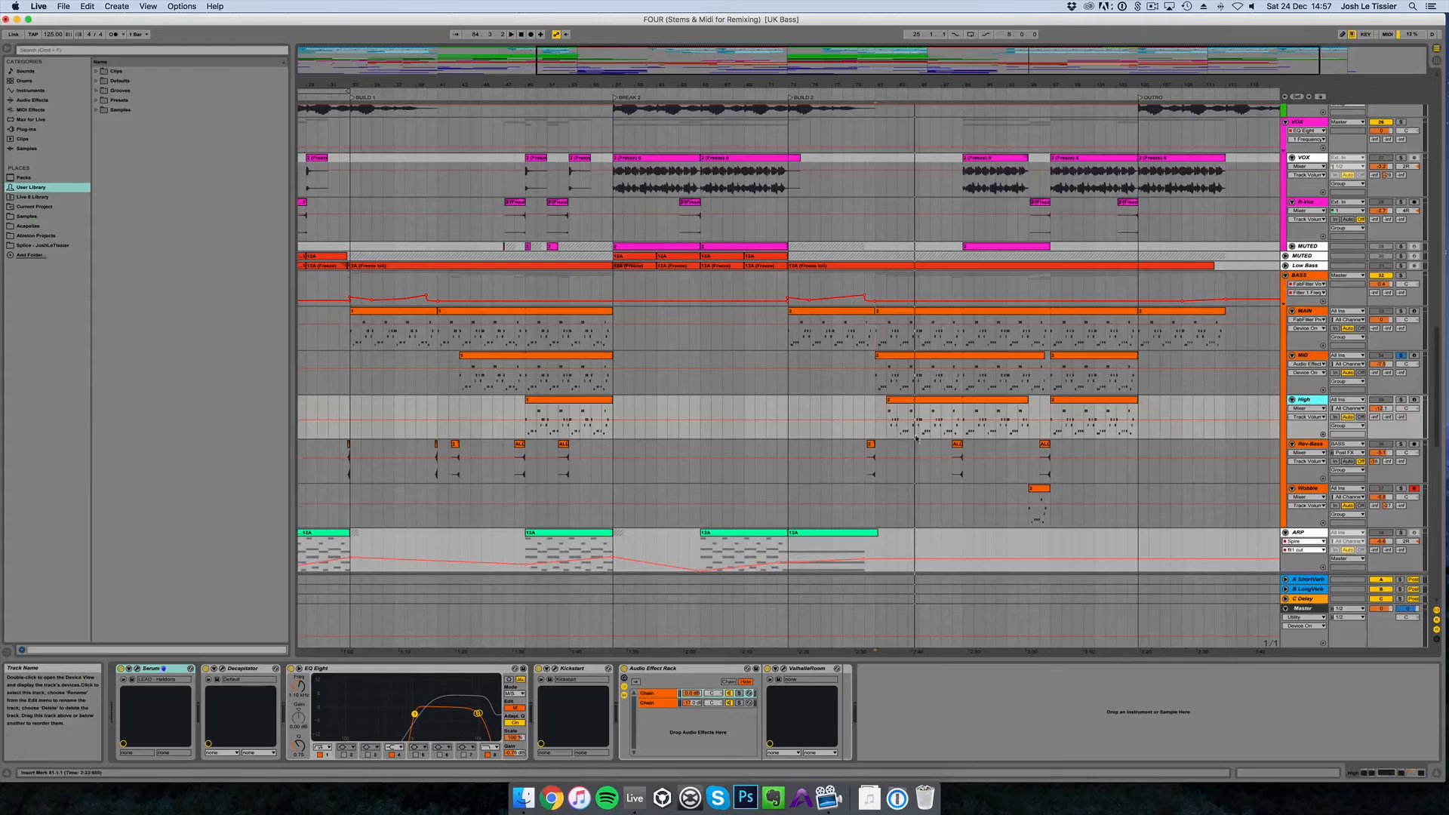
pyautogui.click(877, 408)
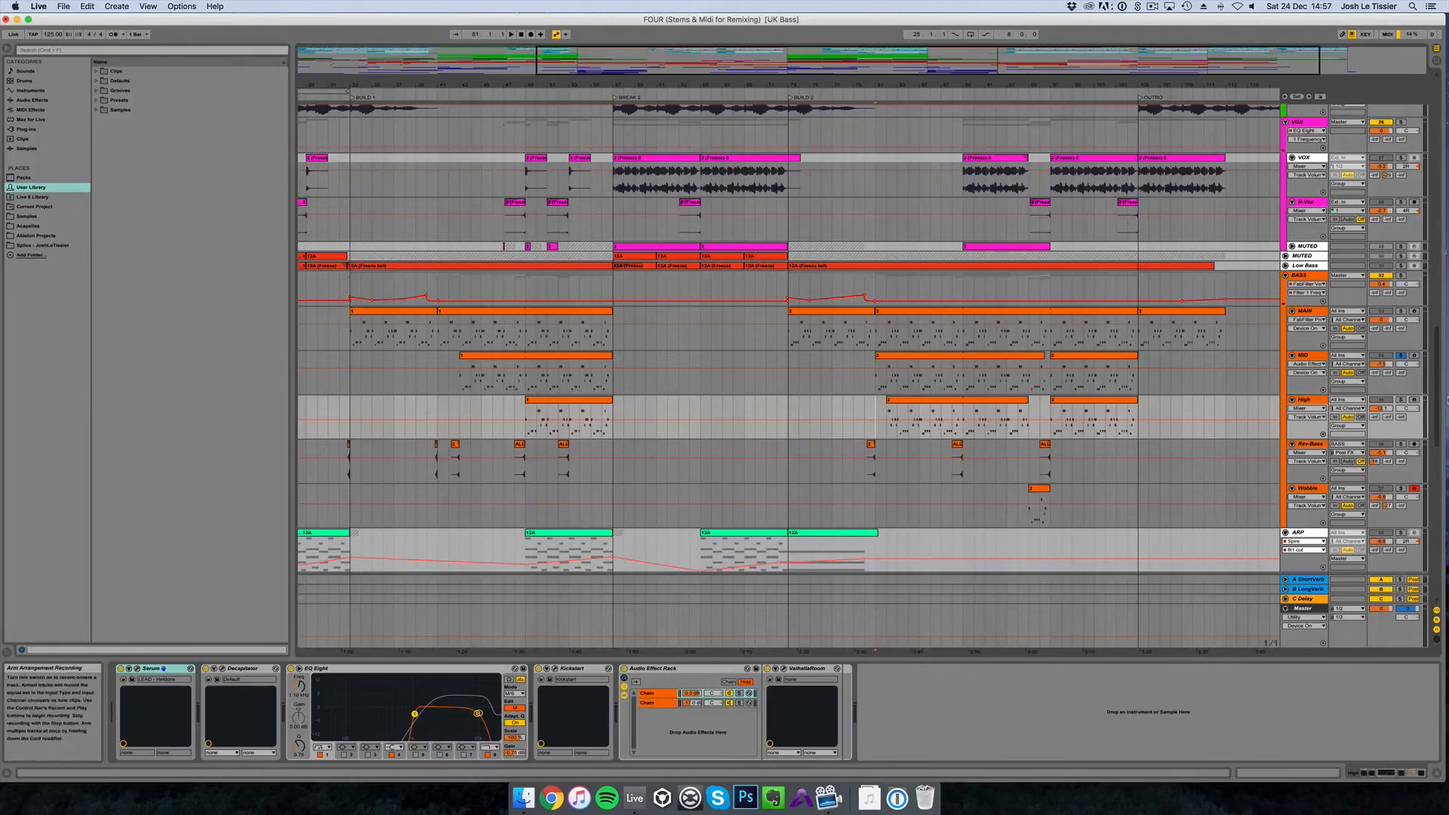
pyautogui.click(1403, 400)
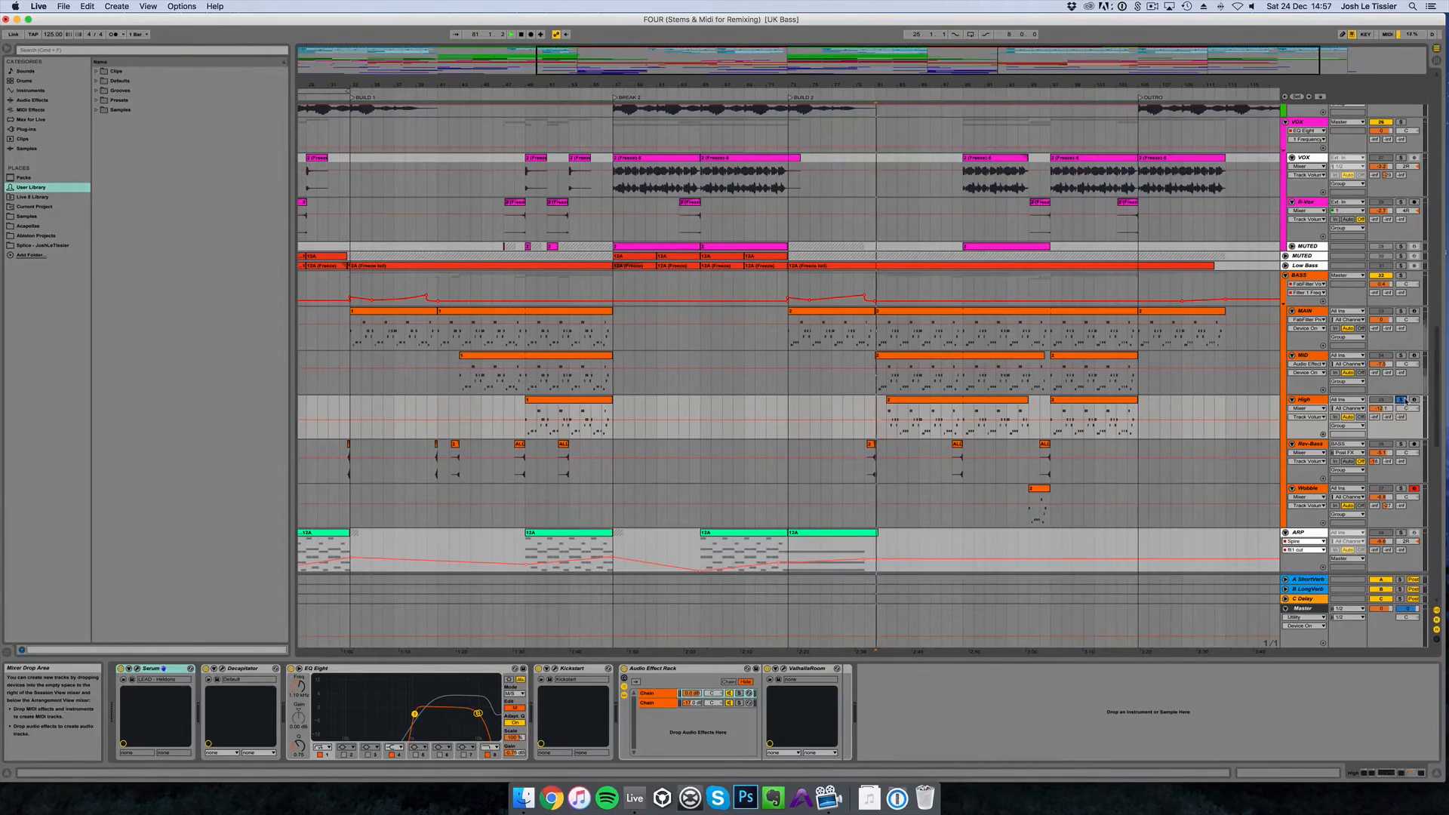
pyautogui.press('space')
pyautogui.click(893, 415)
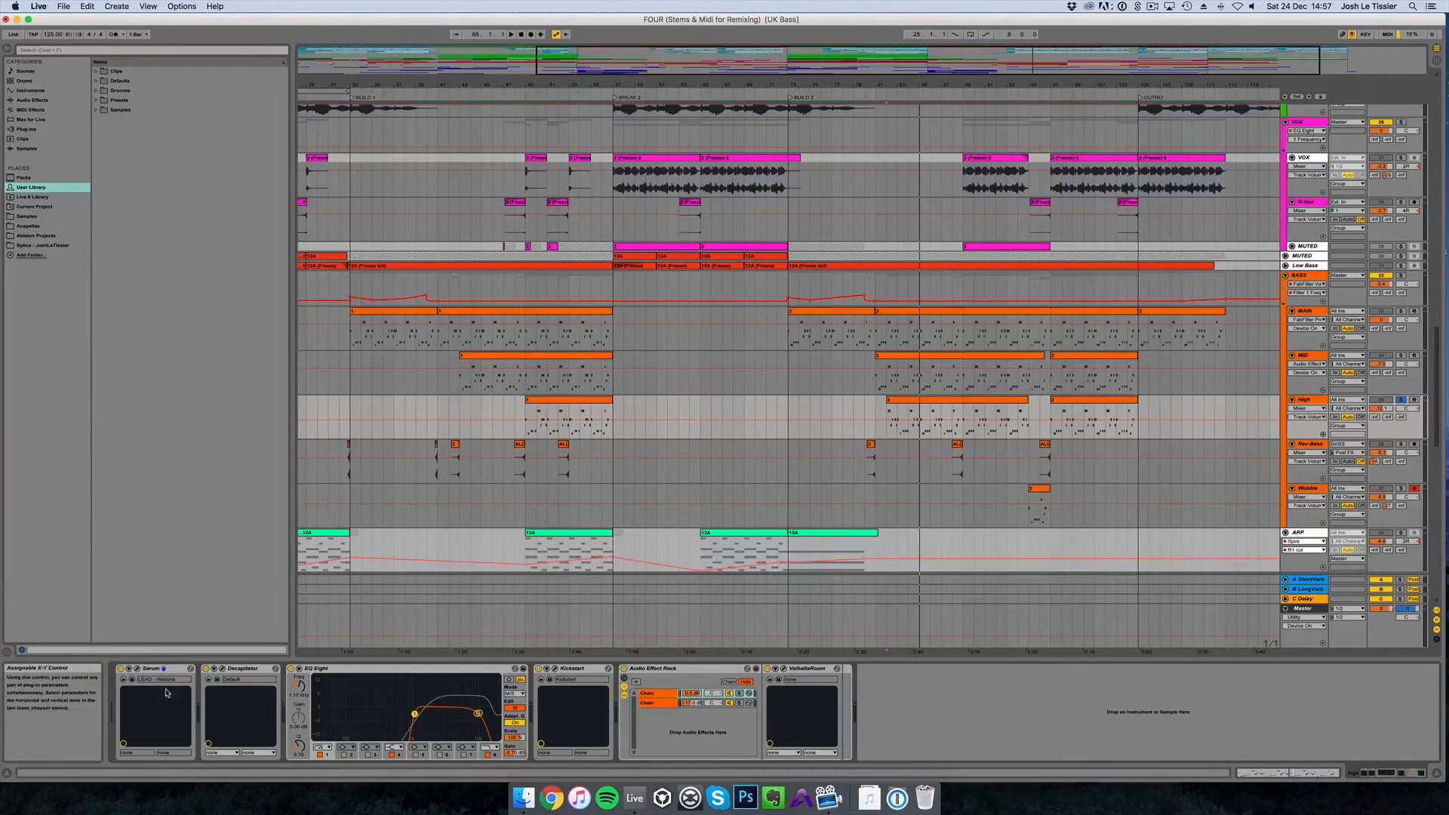
# Step: Open Serum on the High track, examine its lead preset, oscillators and preset categories without changing the sound, and close the window
pyautogui.click(138, 669)
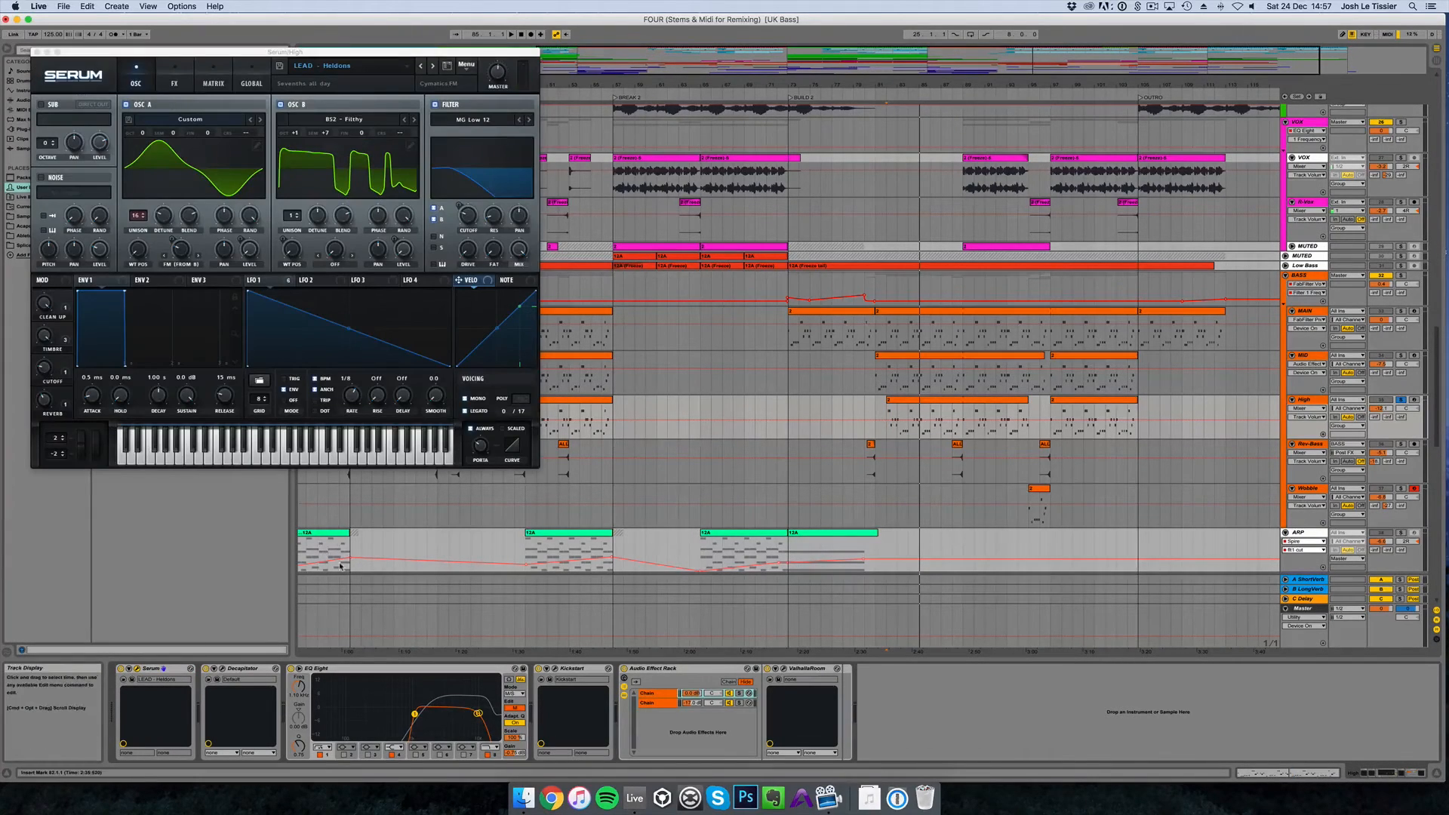
pyautogui.moveTo(336, 51); pyautogui.dragTo(558, 211)
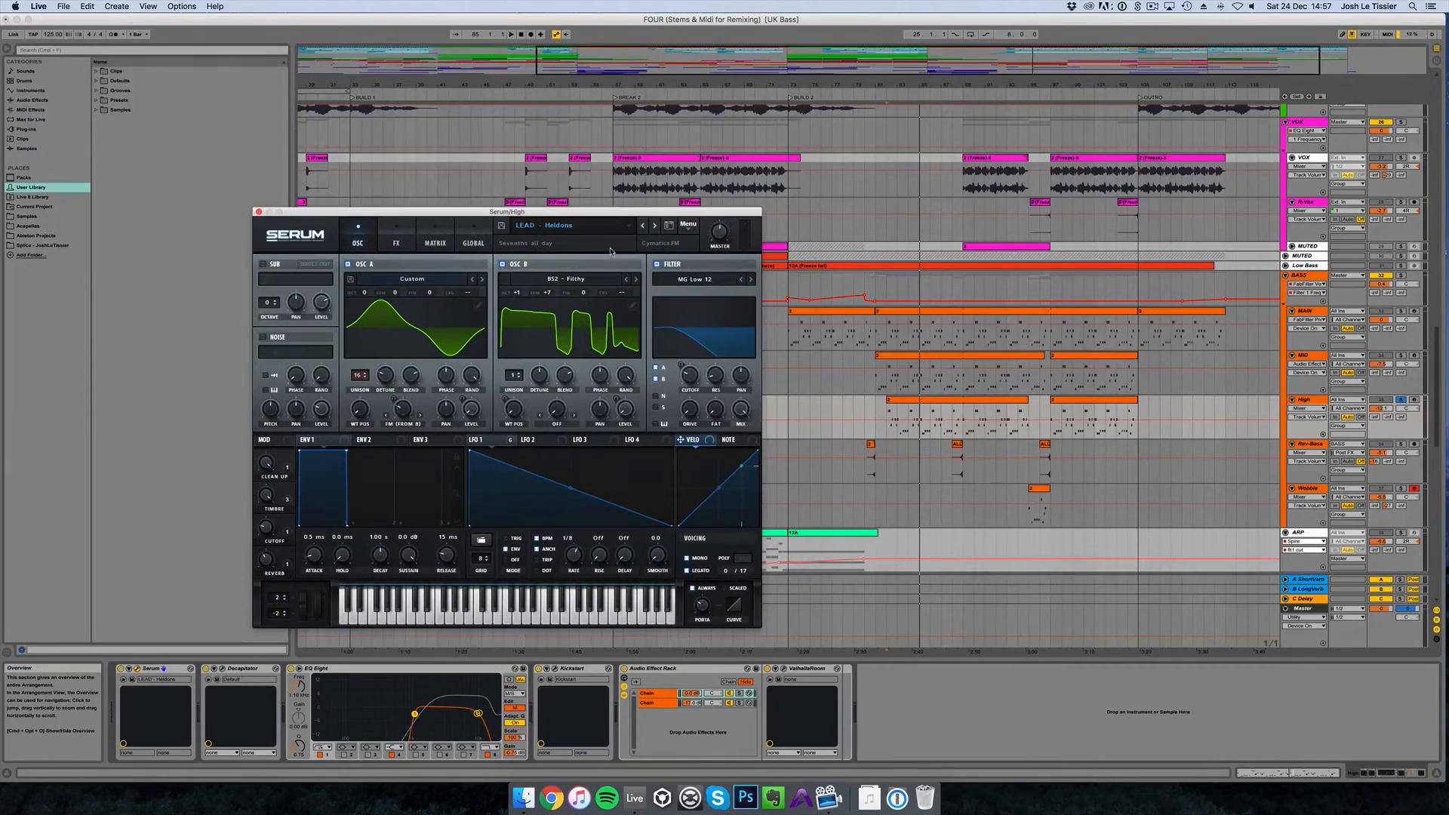
pyautogui.click(620, 231)
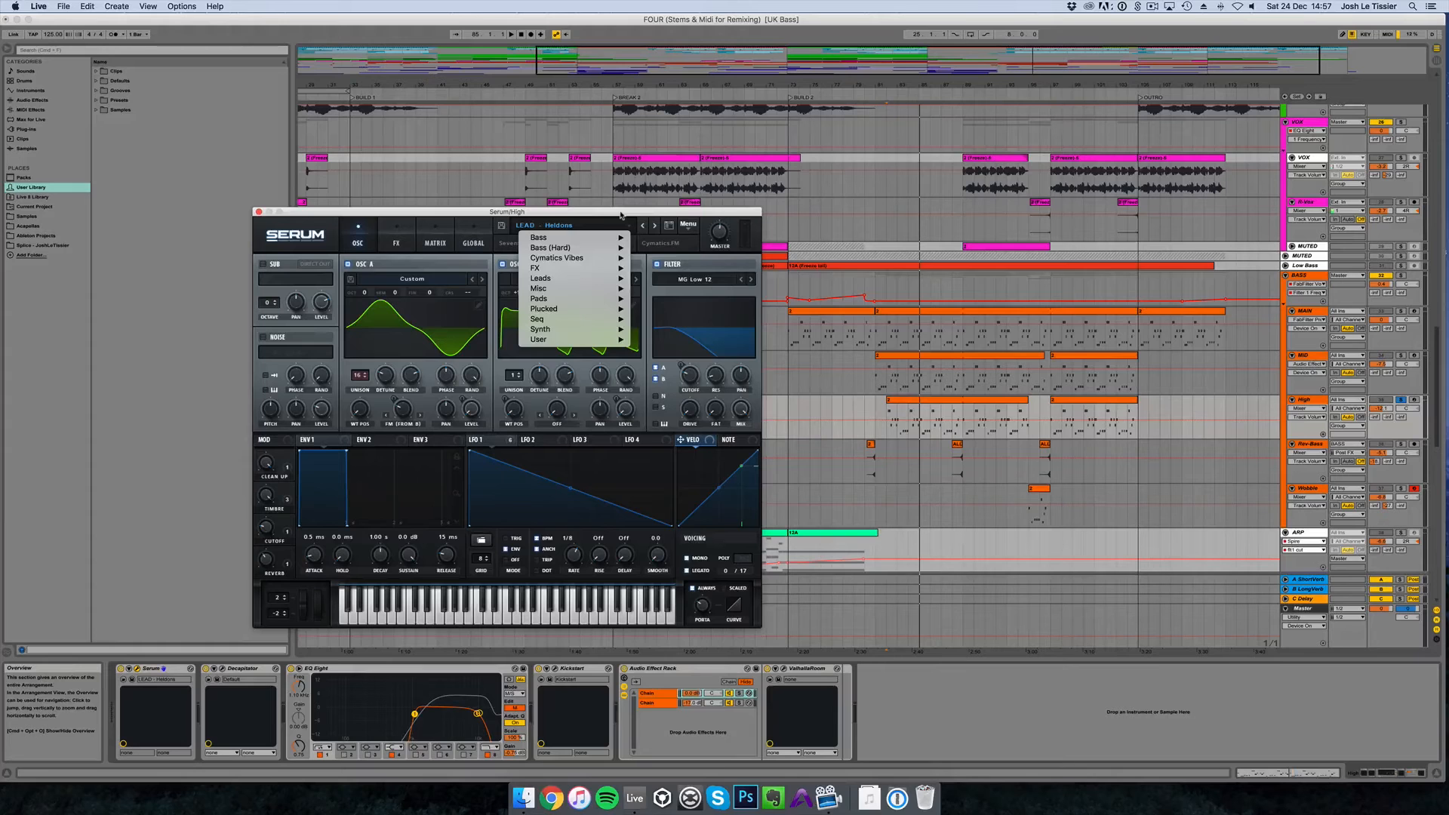
pyautogui.click(621, 215)
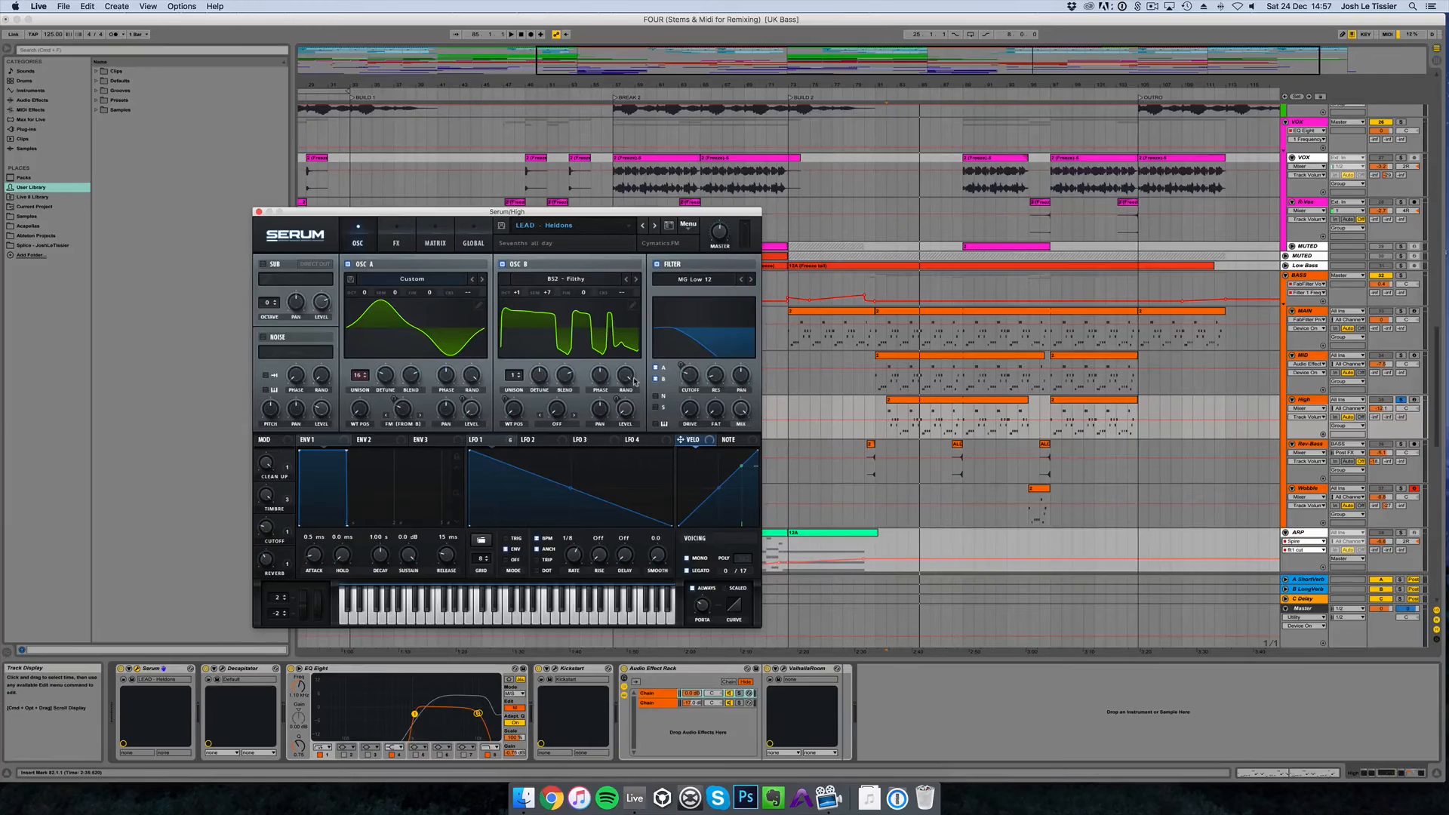
pyautogui.click(533, 227)
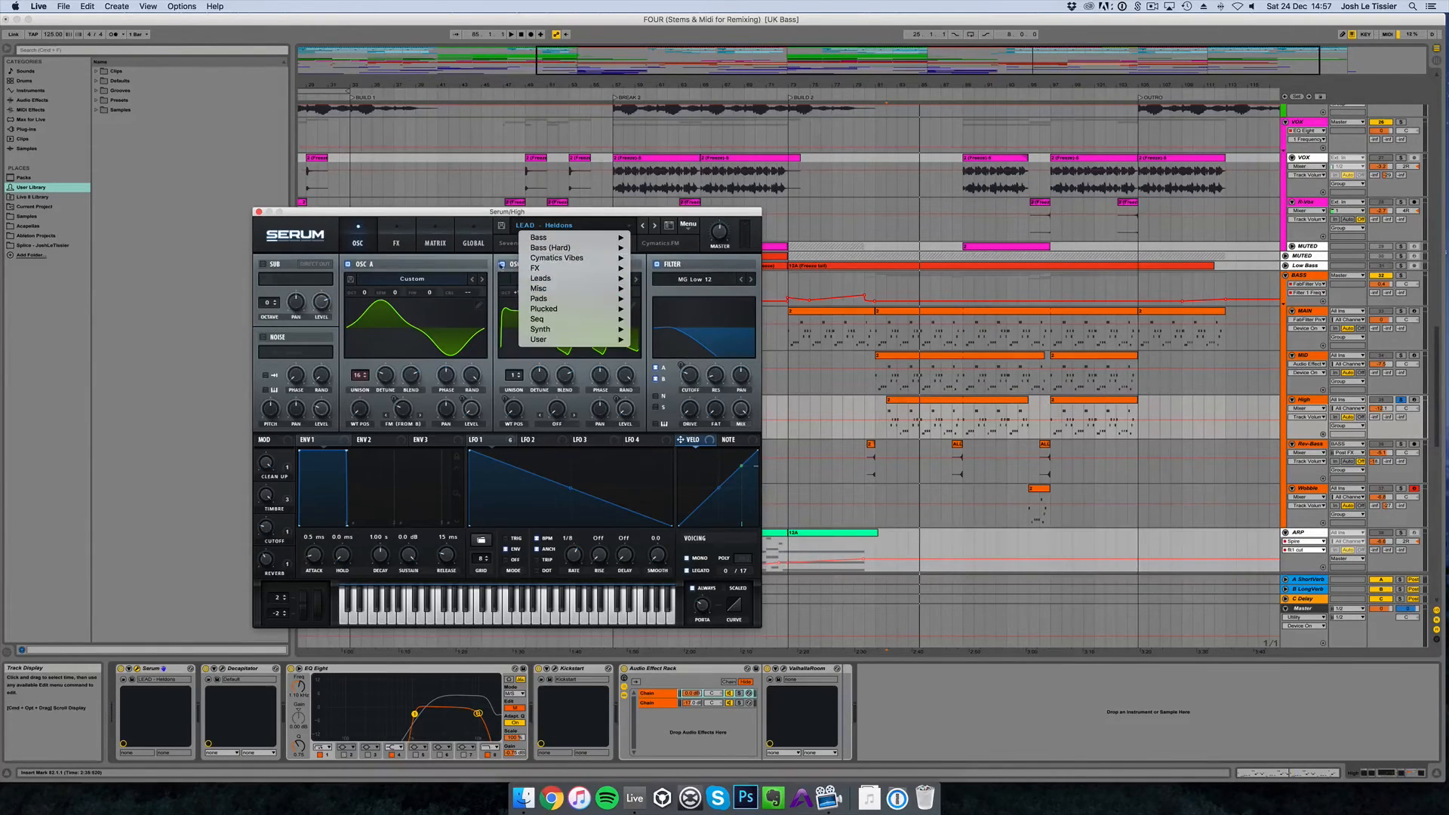
pyautogui.click(458, 219)
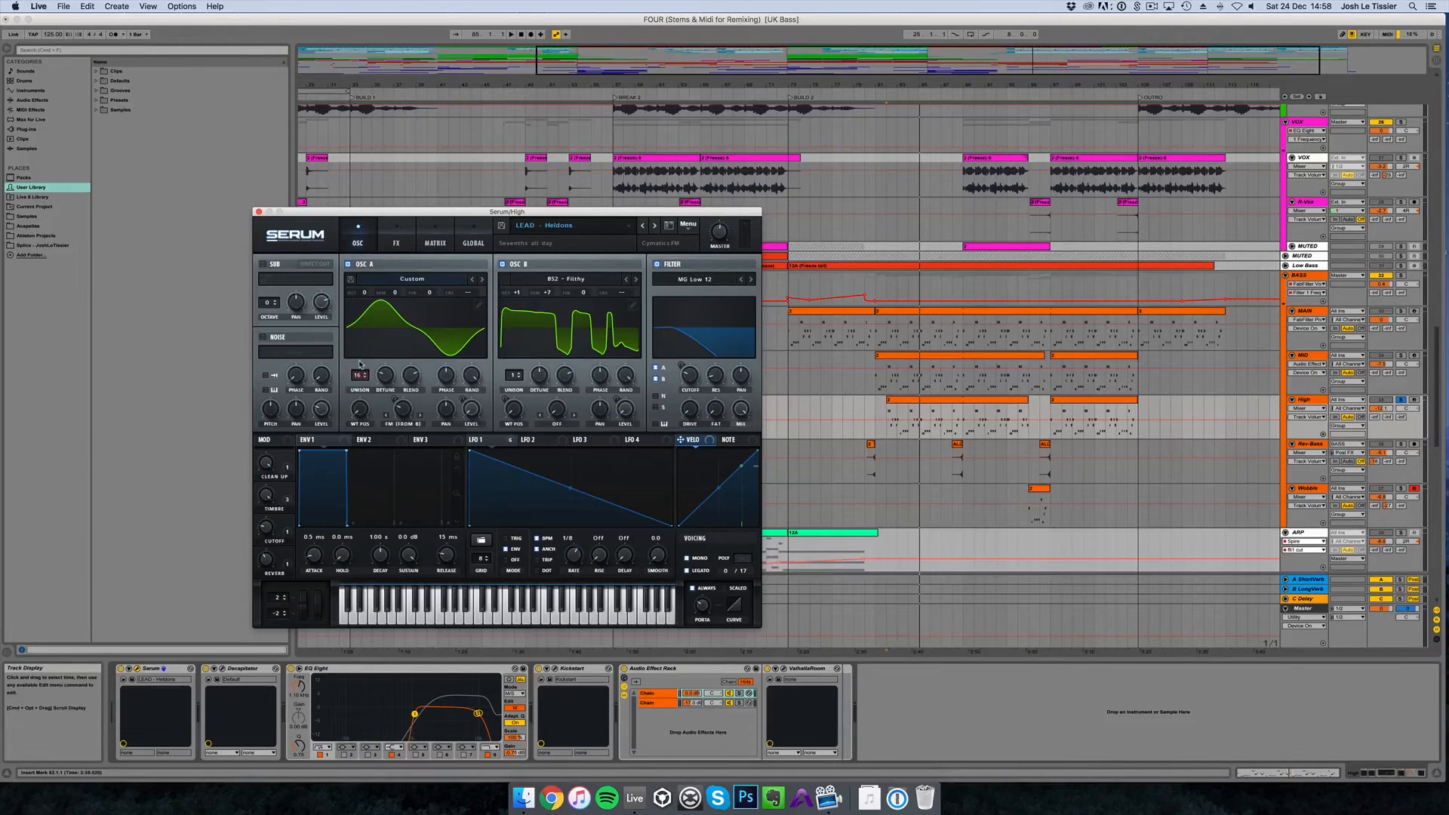
pyautogui.click(258, 214)
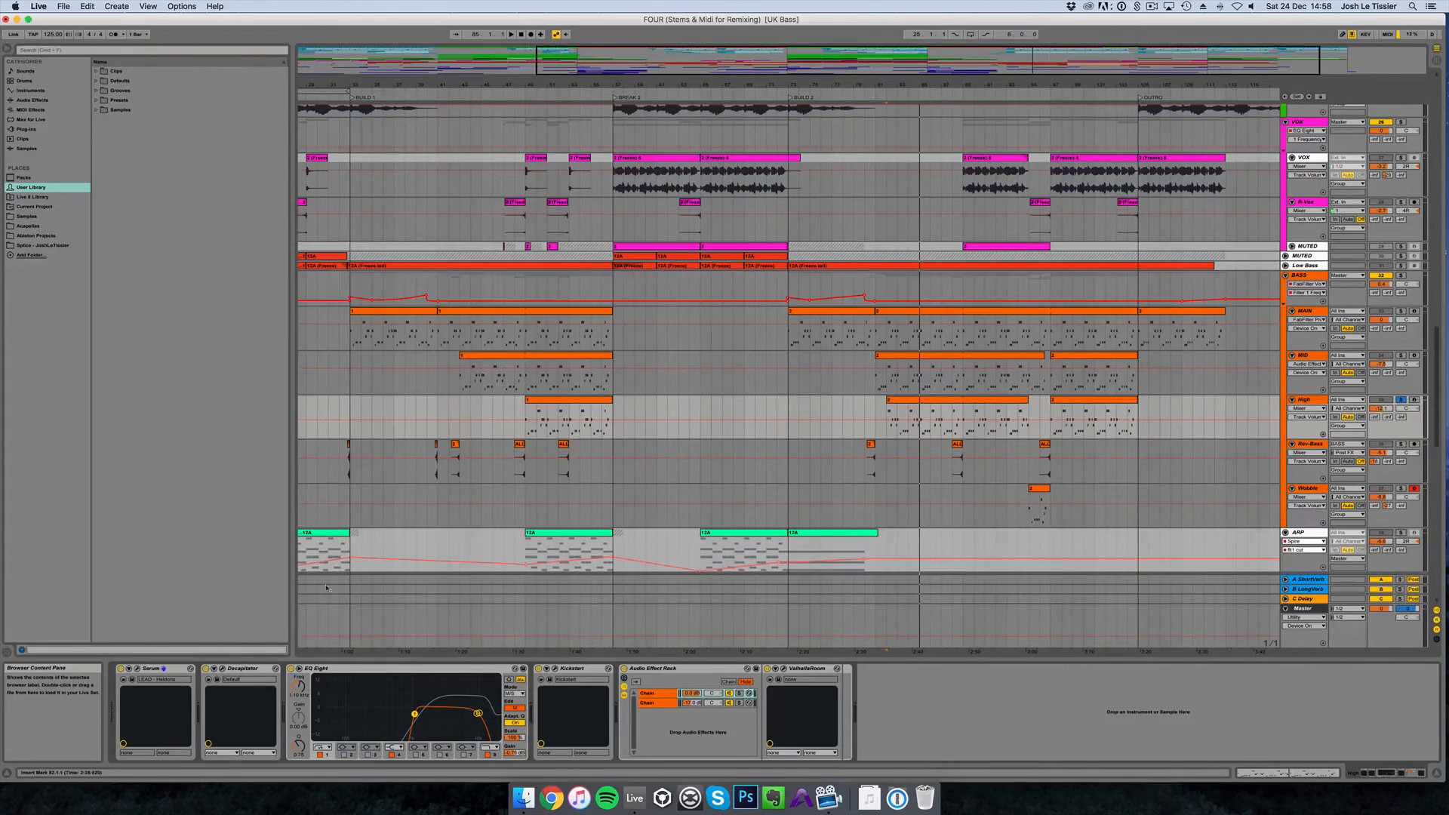
# Step: Open Decapitator on the High track, examine its drive, filter and style settings, and close the window
pyautogui.click(223, 670)
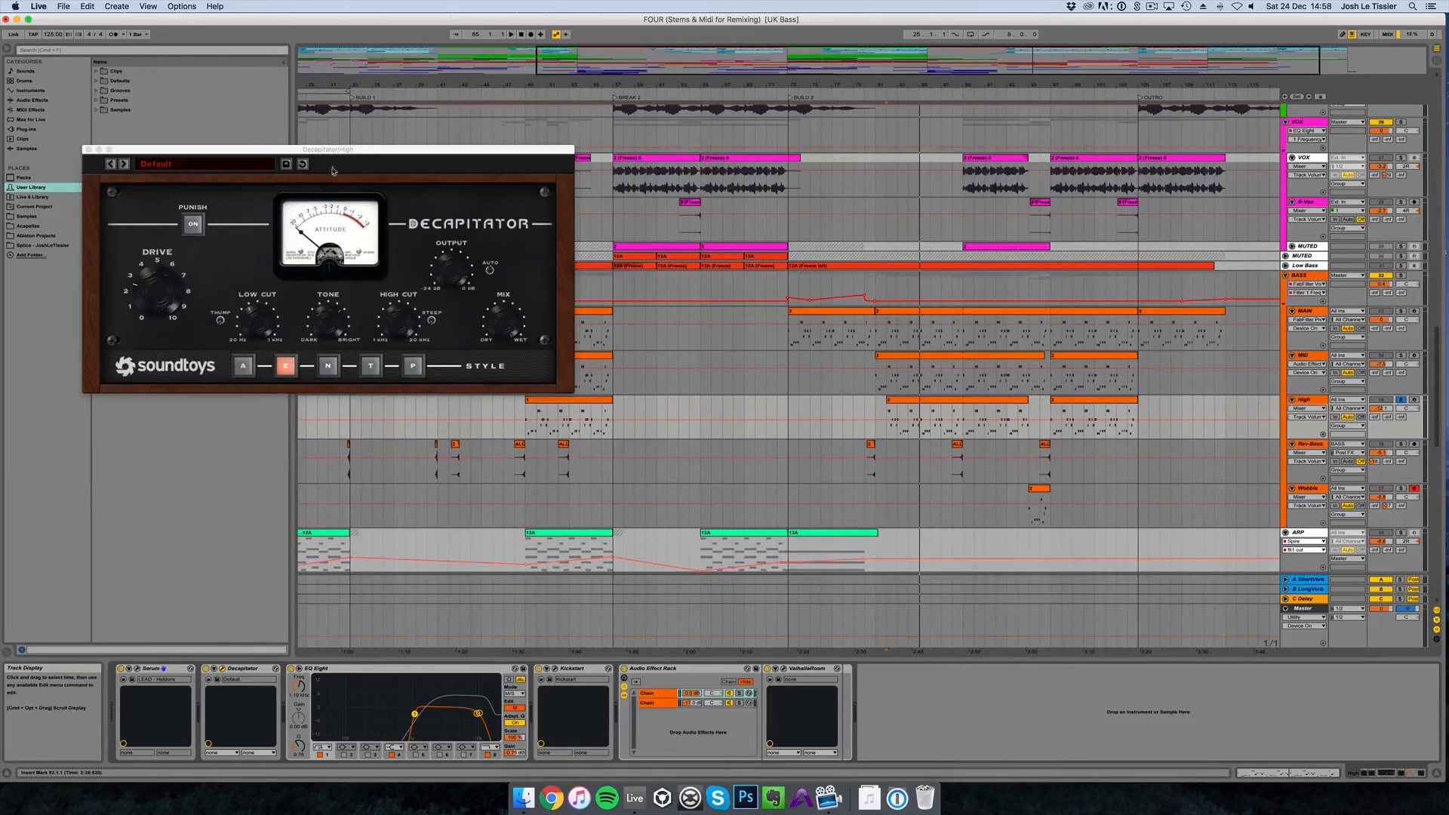
pyautogui.moveTo(340, 156); pyautogui.dragTo(598, 271)
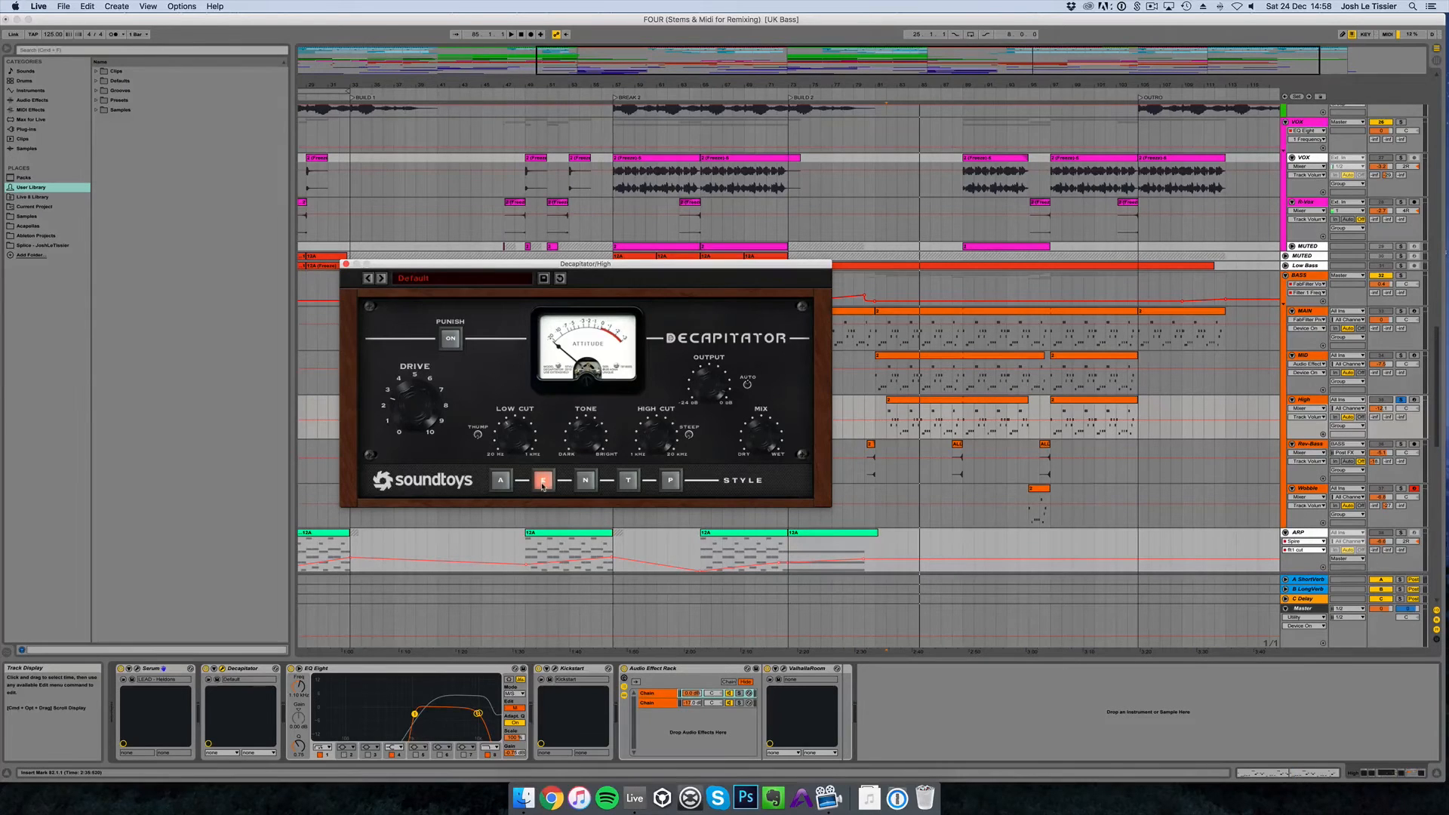
pyautogui.moveTo(461, 270); pyautogui.dragTo(484, 295)
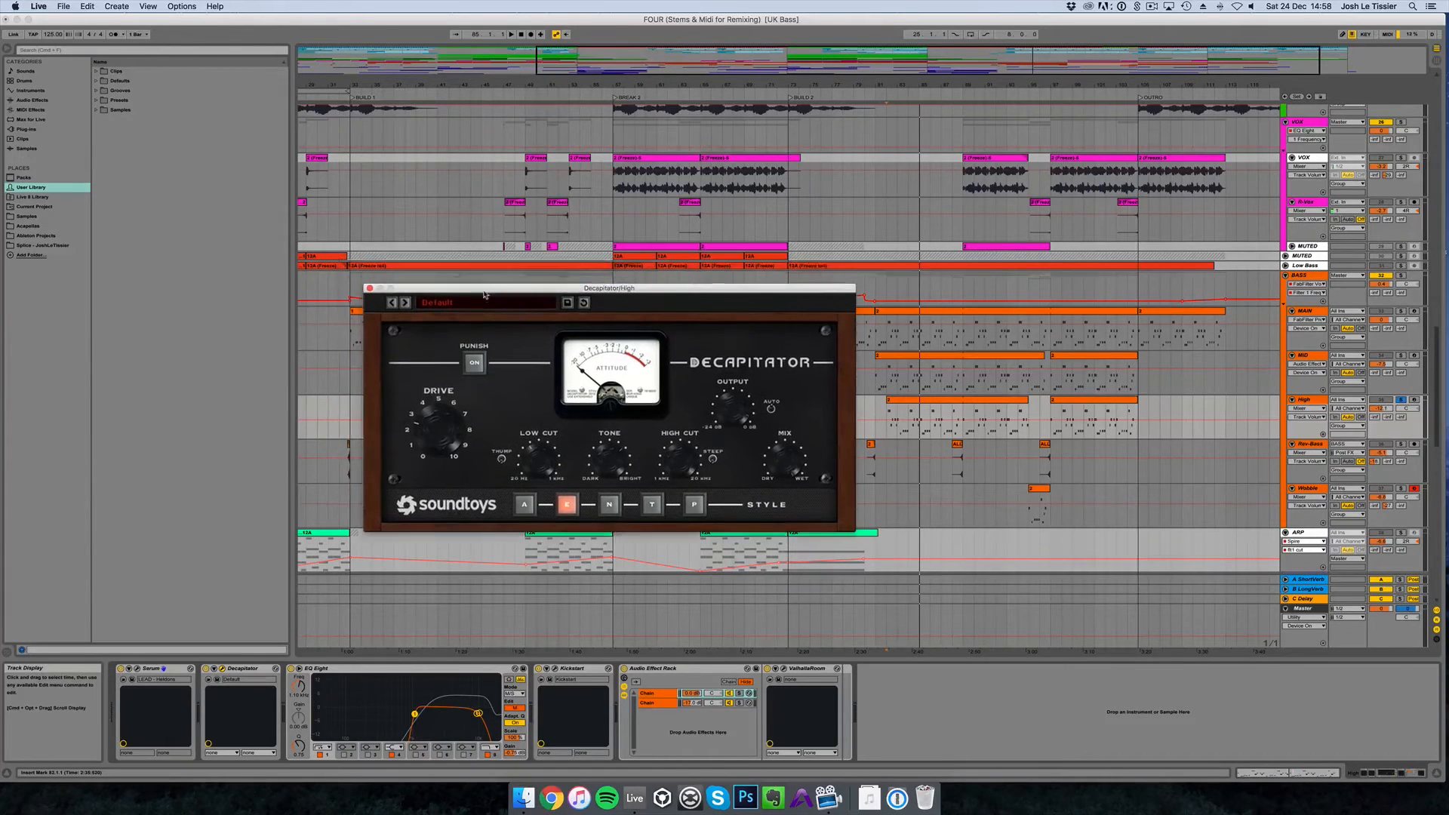
pyautogui.click(369, 287)
# Step: View the other edit channel's curve in the High track's EQ Eight and compare the sound with the EQ off and on
pyautogui.scroll(-1, 421, 633)
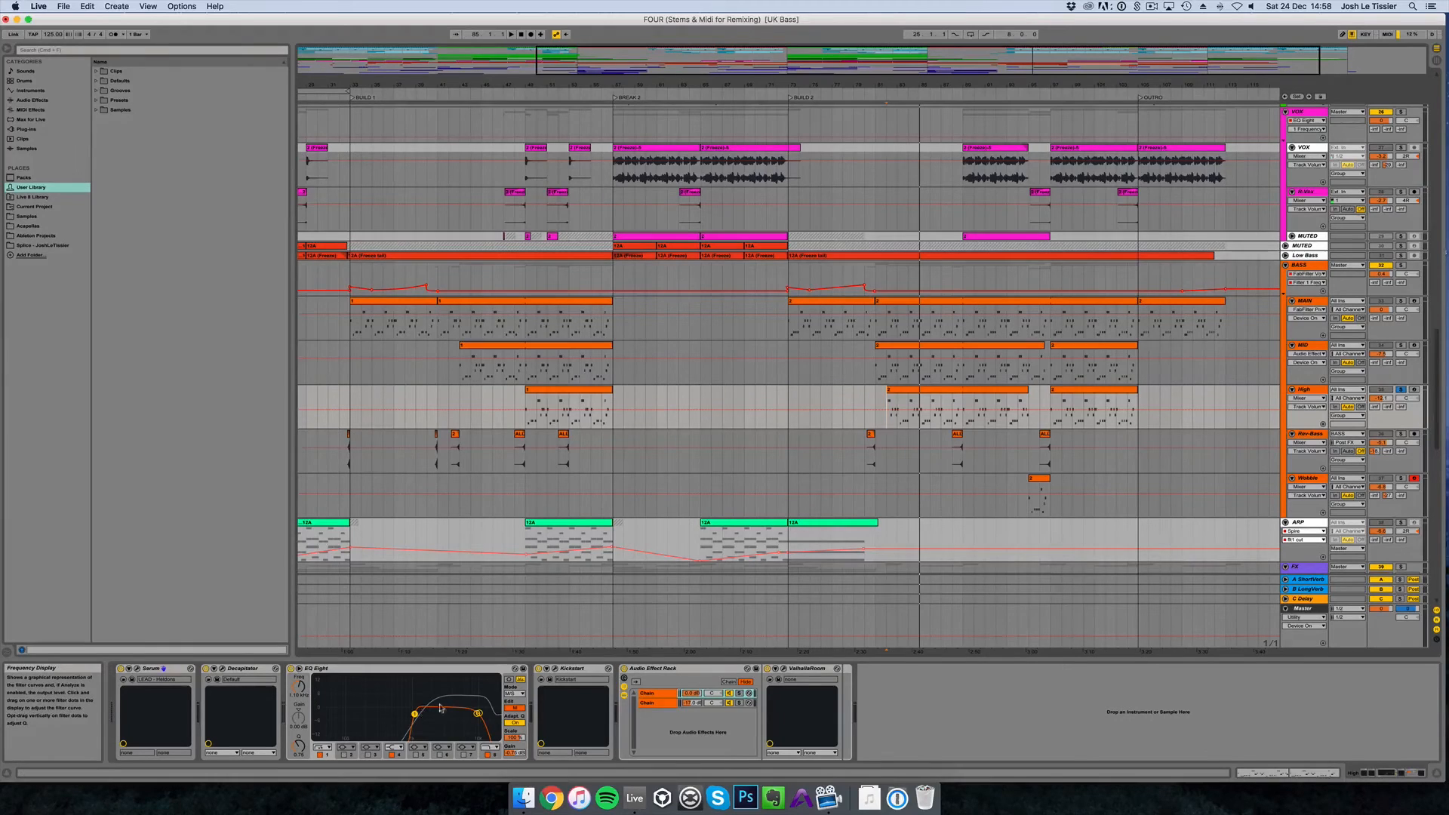
pyautogui.click(515, 709)
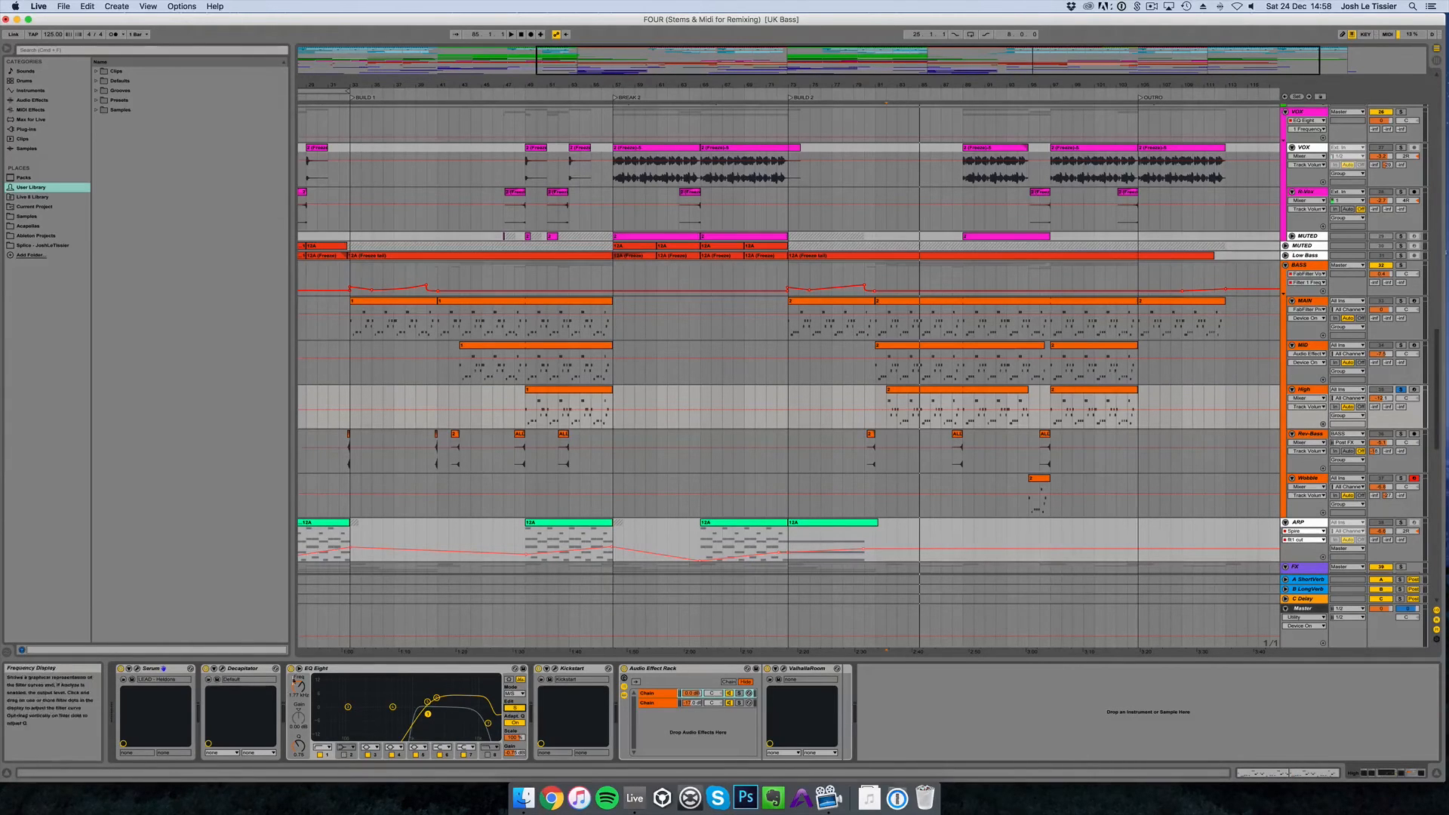
pyautogui.click(292, 670)
pyautogui.press('space')
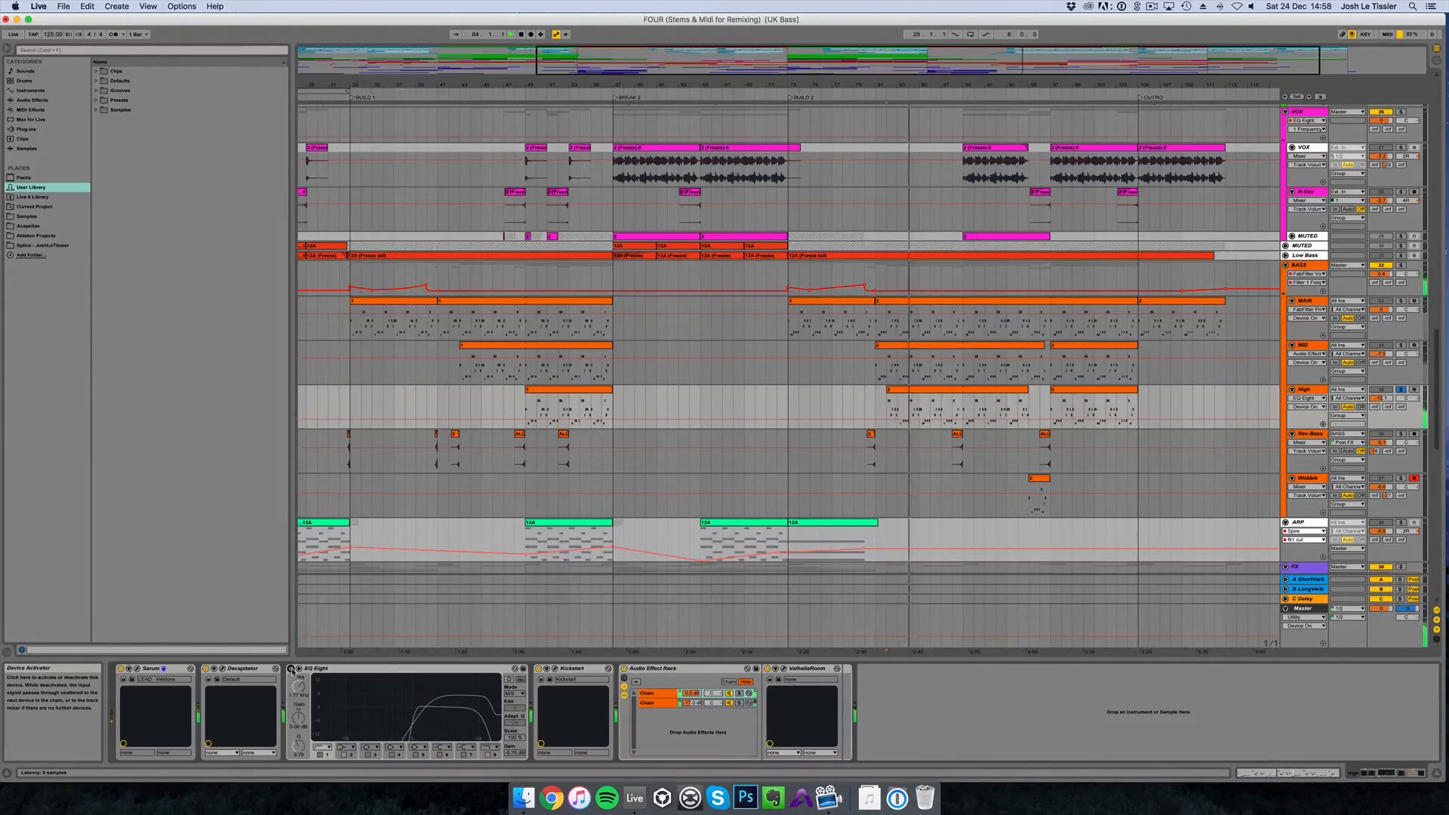
pyautogui.click(292, 668)
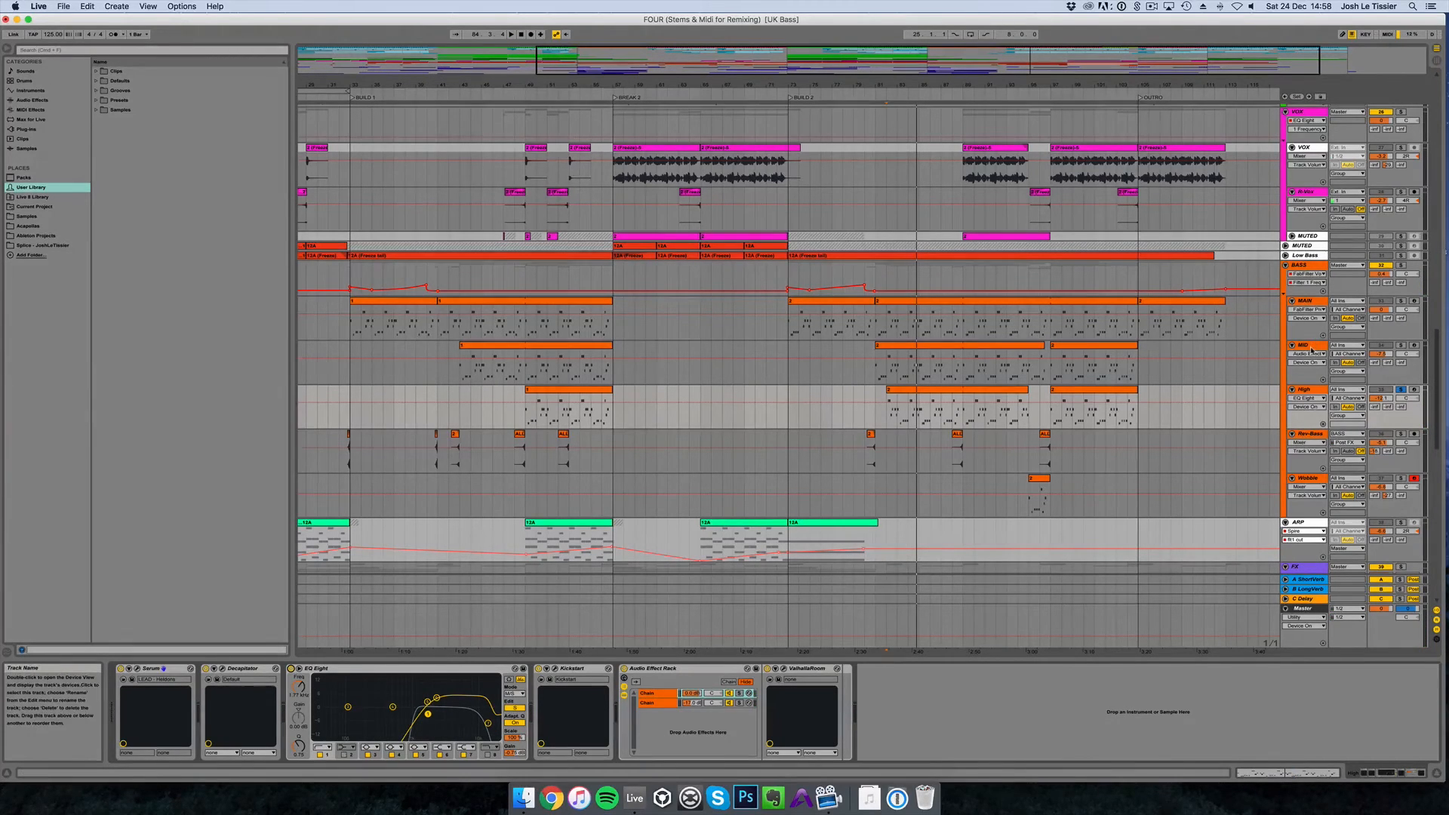
pyautogui.click(857, 635)
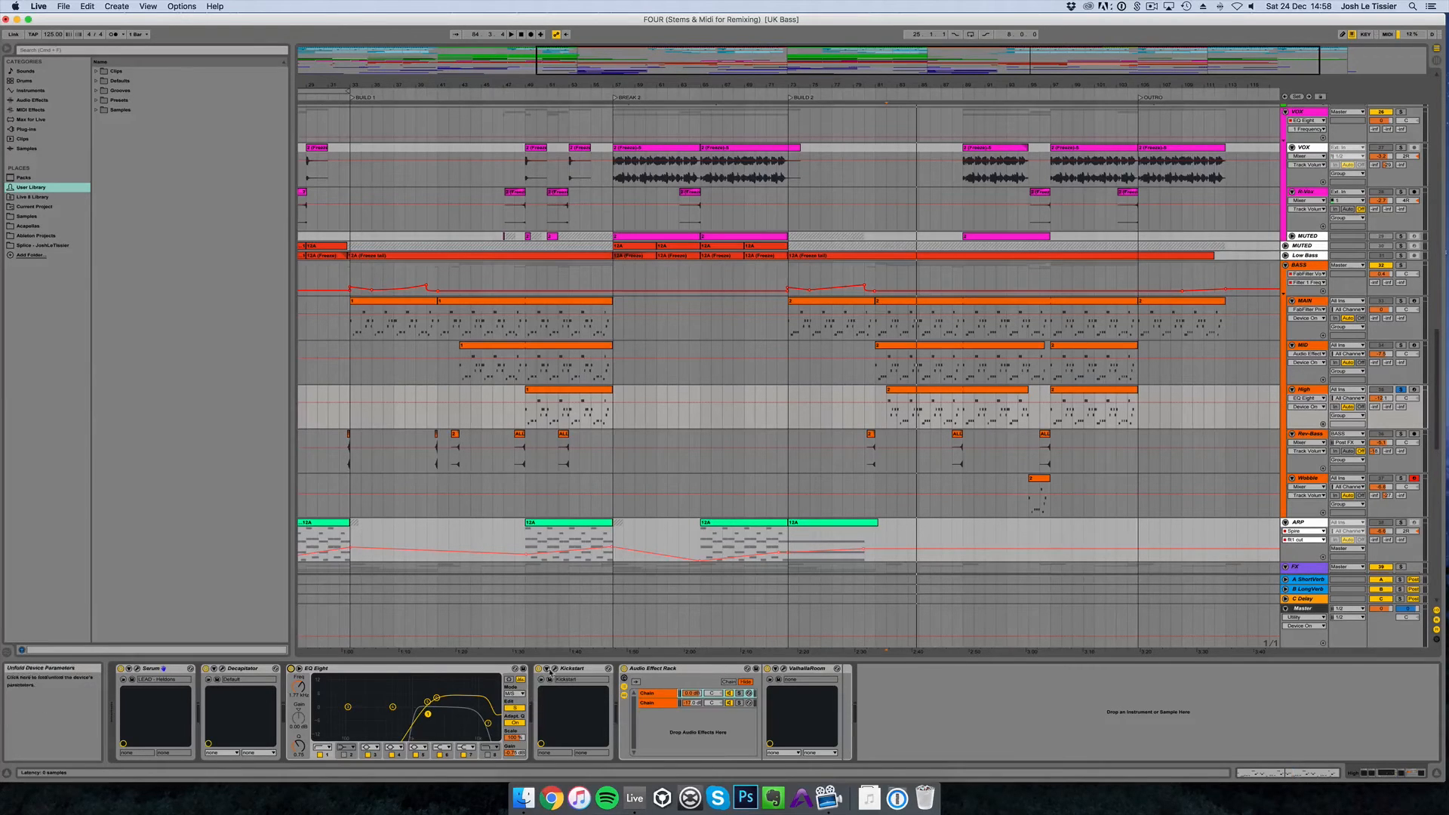
# Step: Open Kickstart on the High track, examine its sidechain curve and mix setting, and close the window
pyautogui.click(556, 669)
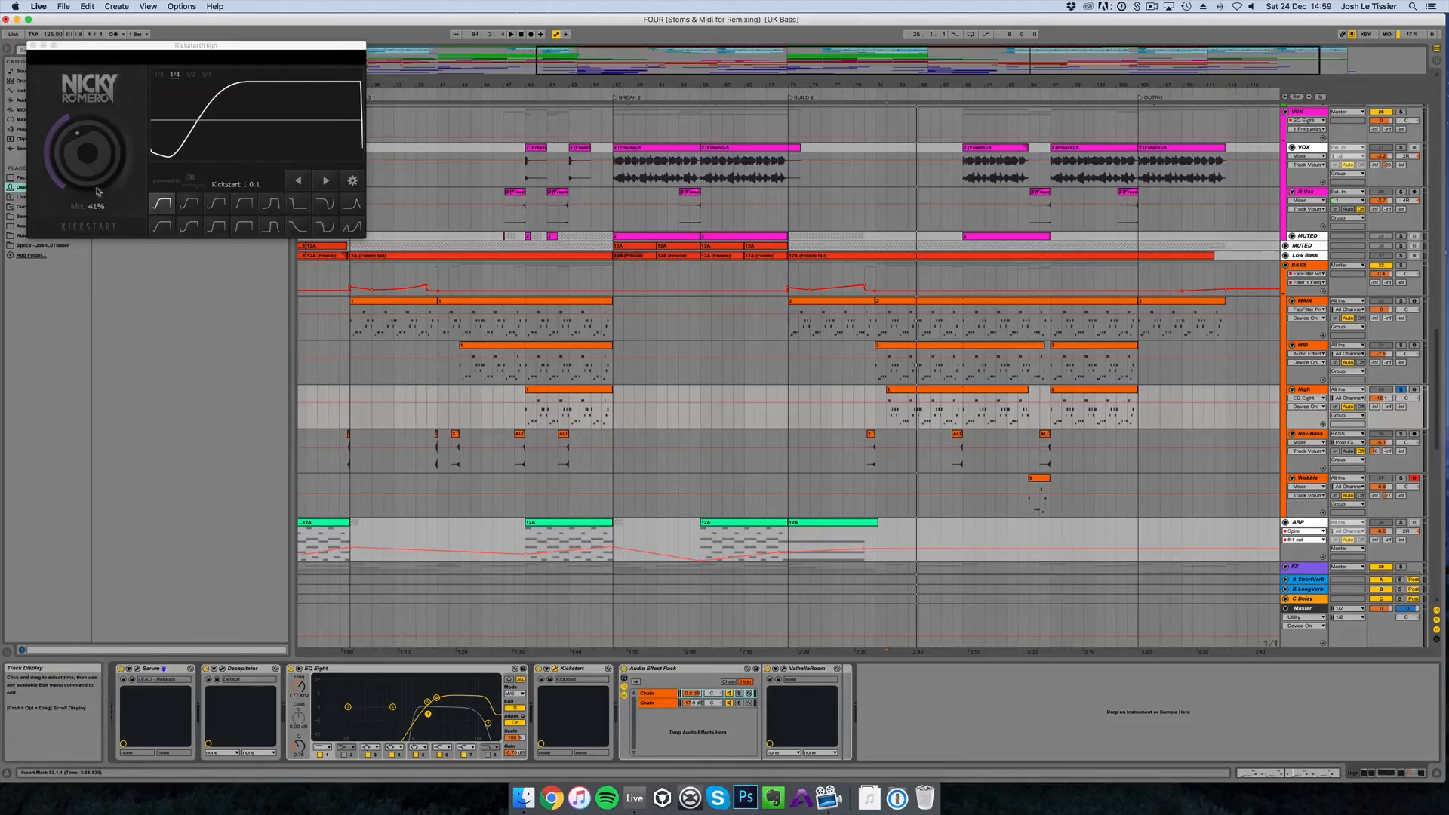
pyautogui.moveTo(133, 50); pyautogui.dragTo(650, 370)
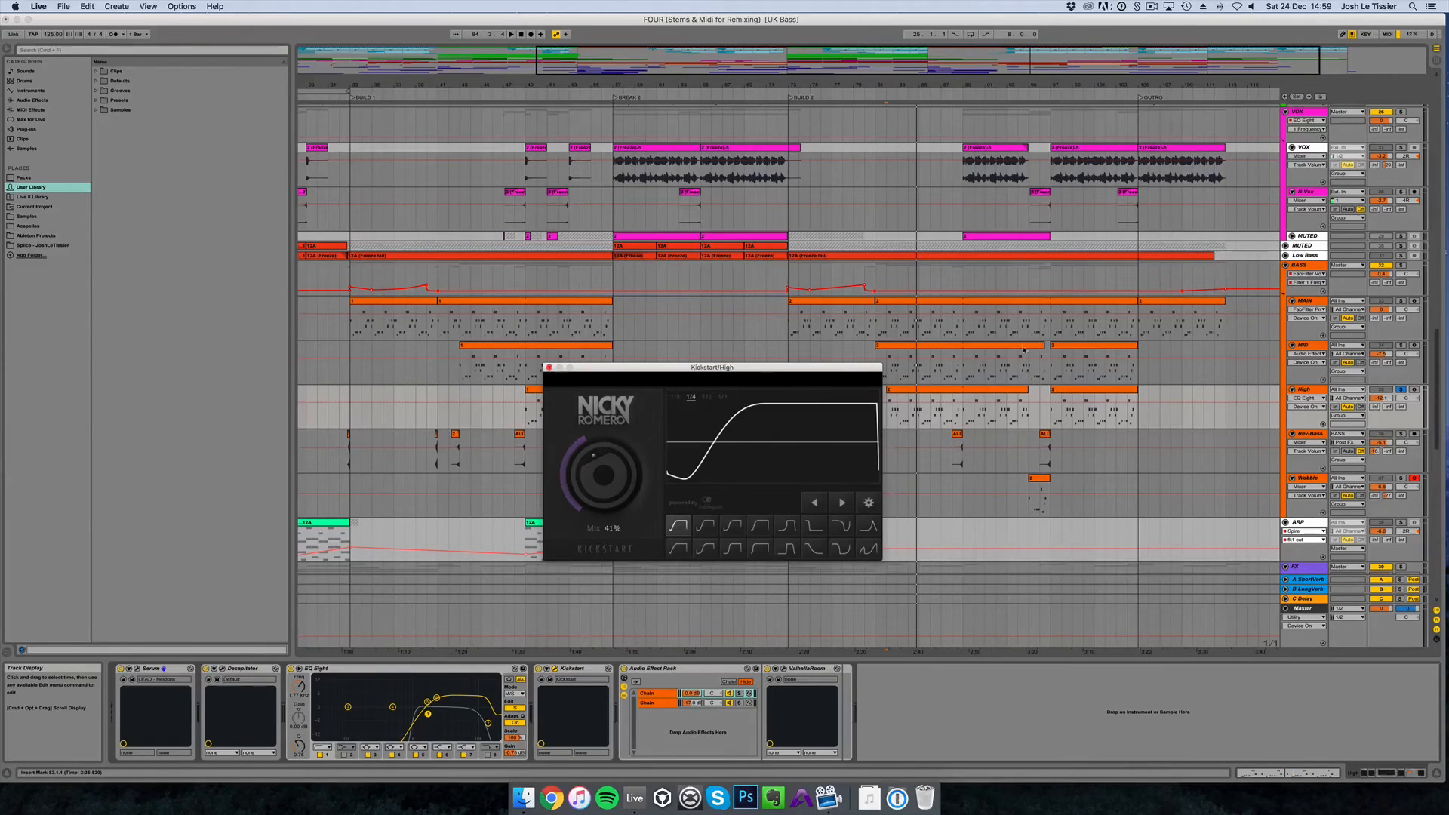
pyautogui.click(550, 367)
# Step: Examine ValhallaRoom in the first chain of the High track's Audio Effect Rack and compare playback with the rack off and on
pyautogui.click(731, 693)
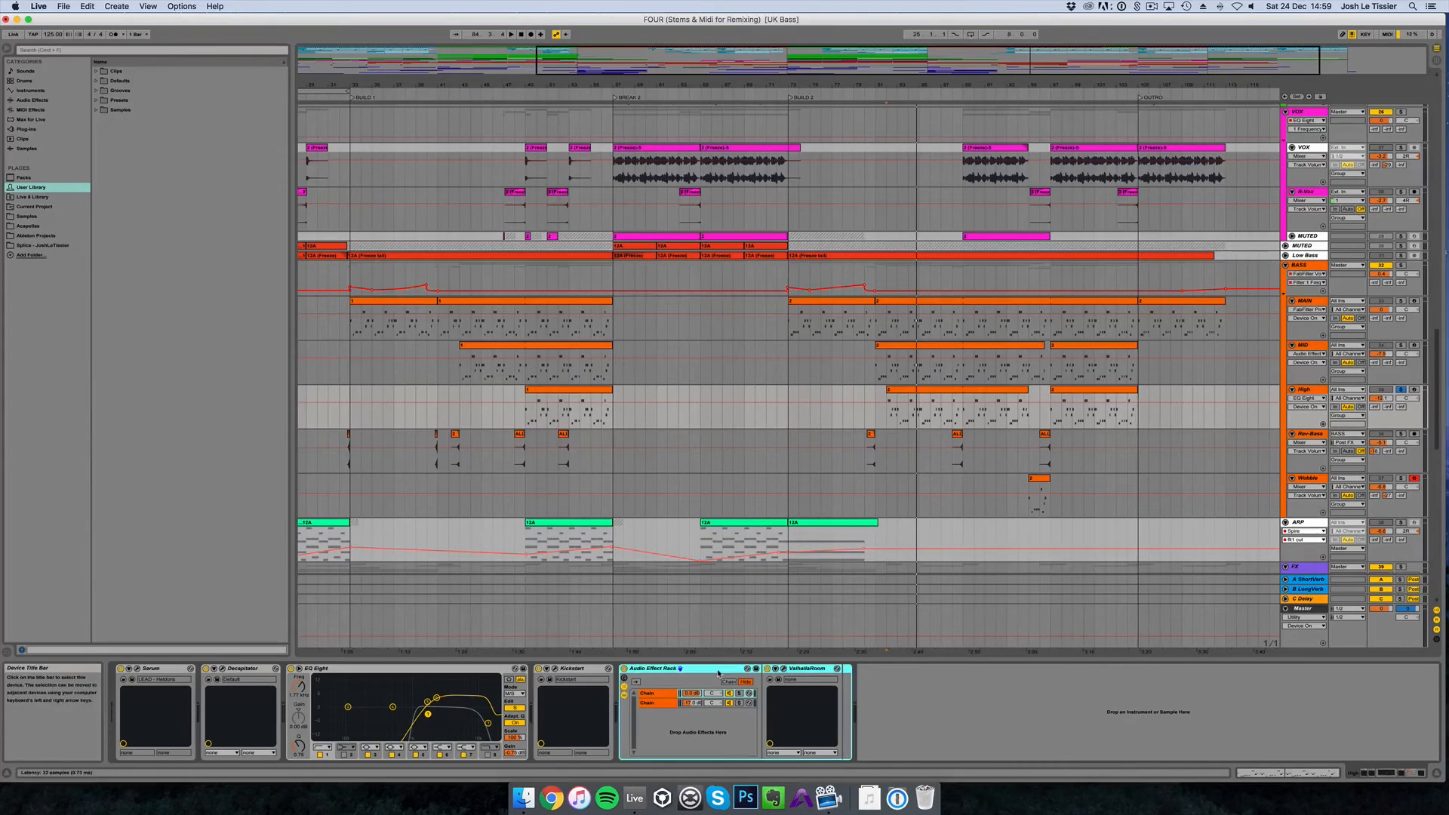
pyautogui.click(785, 677)
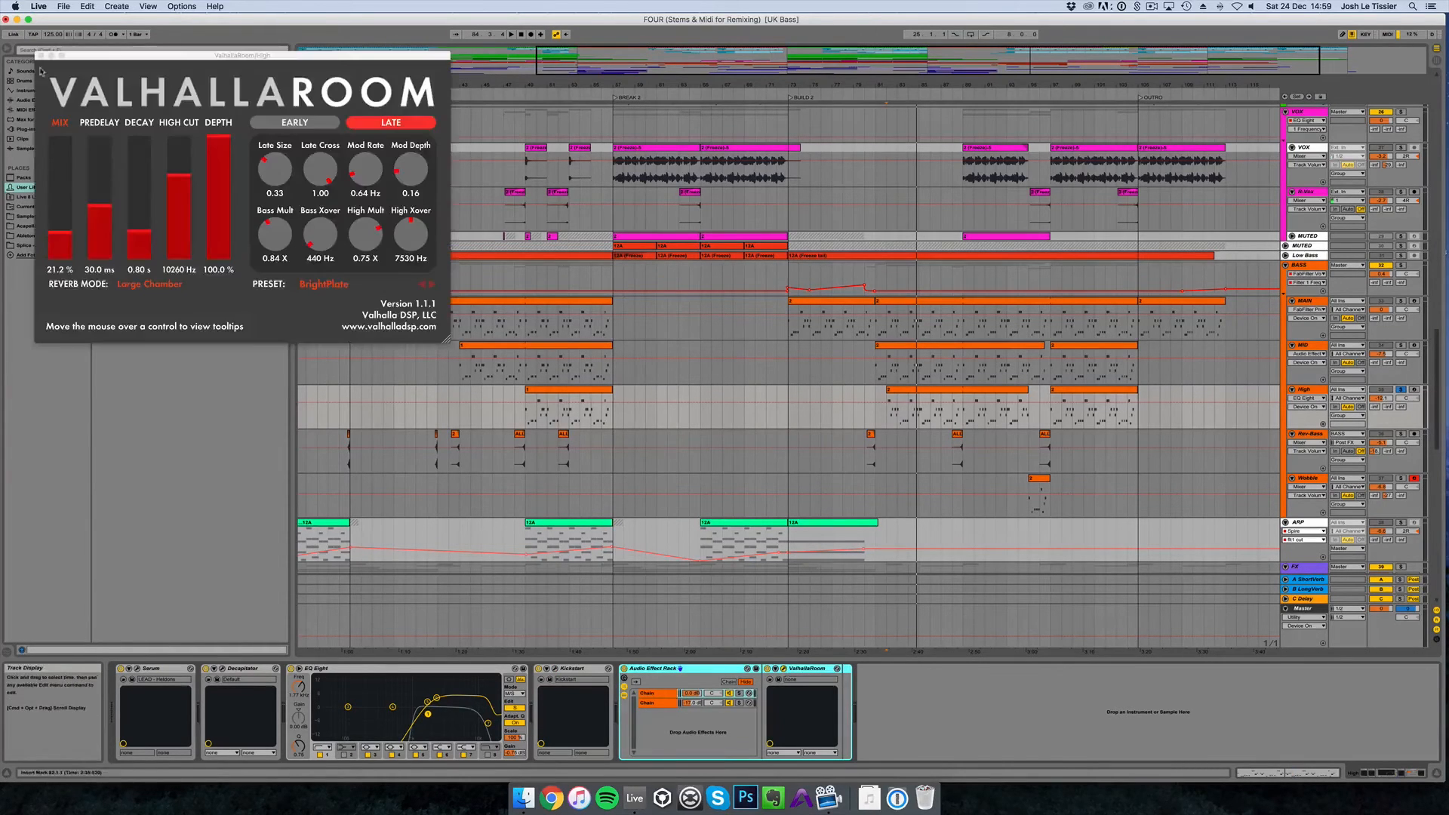
pyautogui.moveTo(156, 57); pyautogui.dragTo(437, 242)
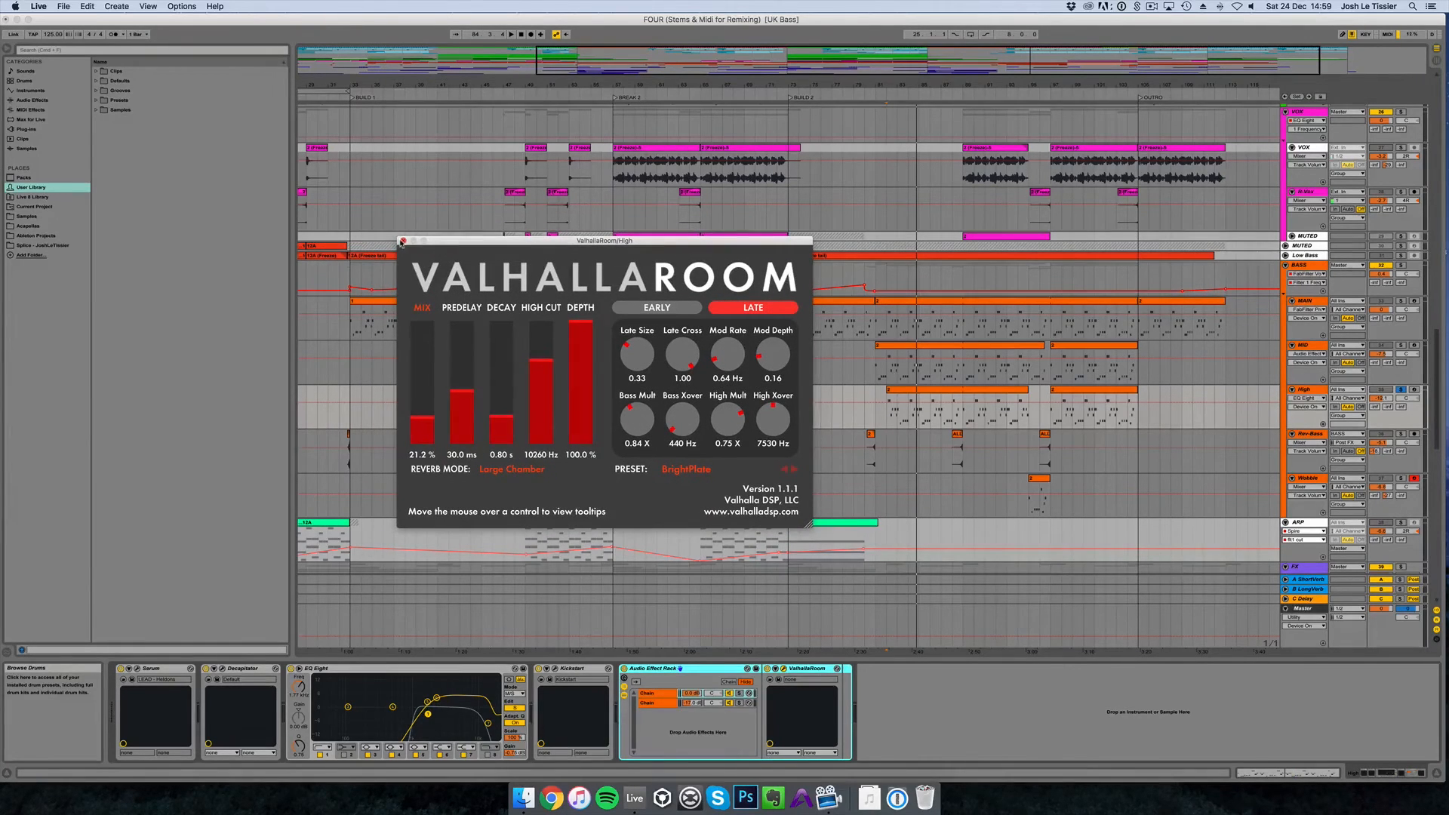
pyautogui.click(626, 669)
pyautogui.press('space')
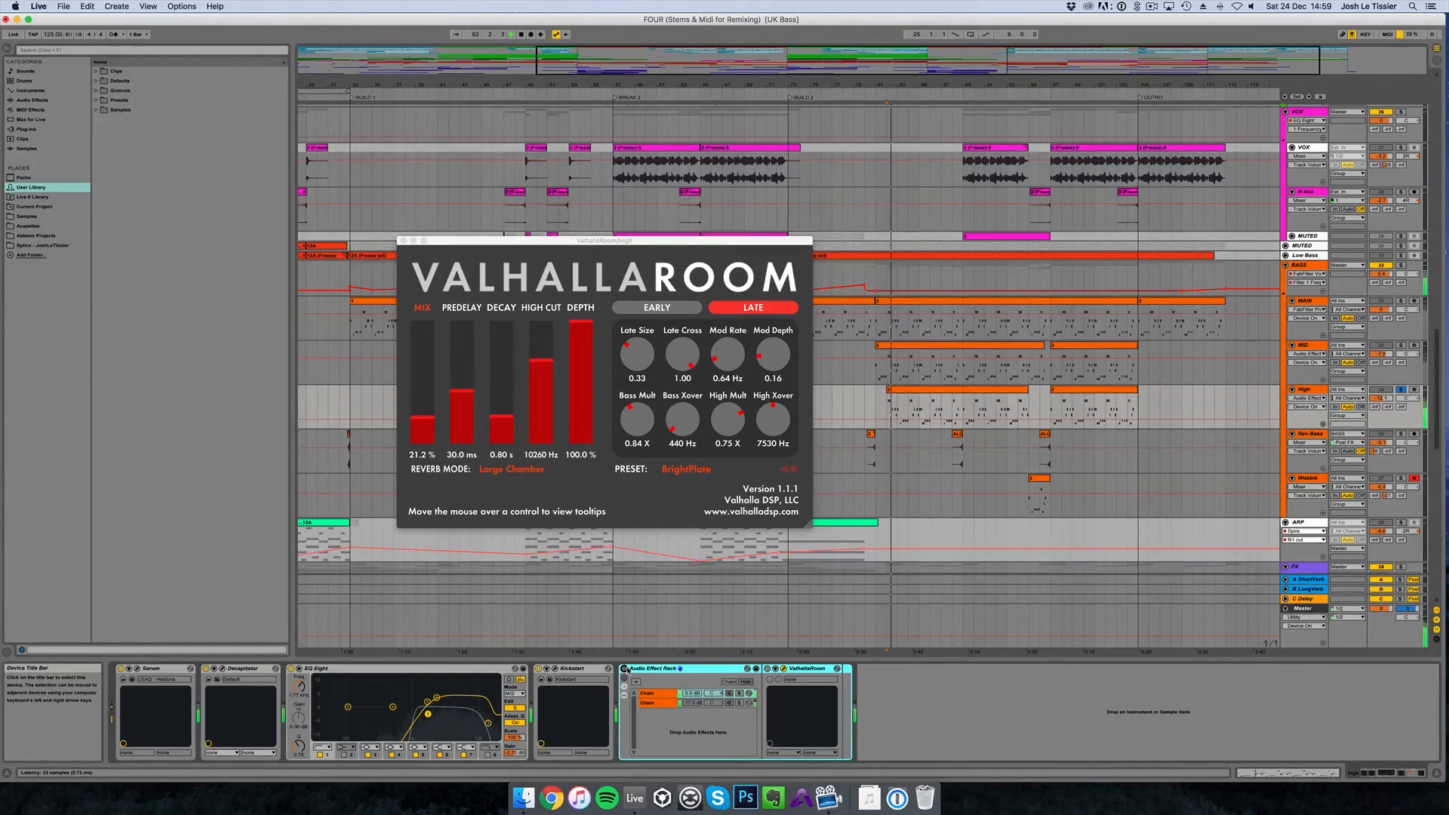
pyautogui.click(625, 669)
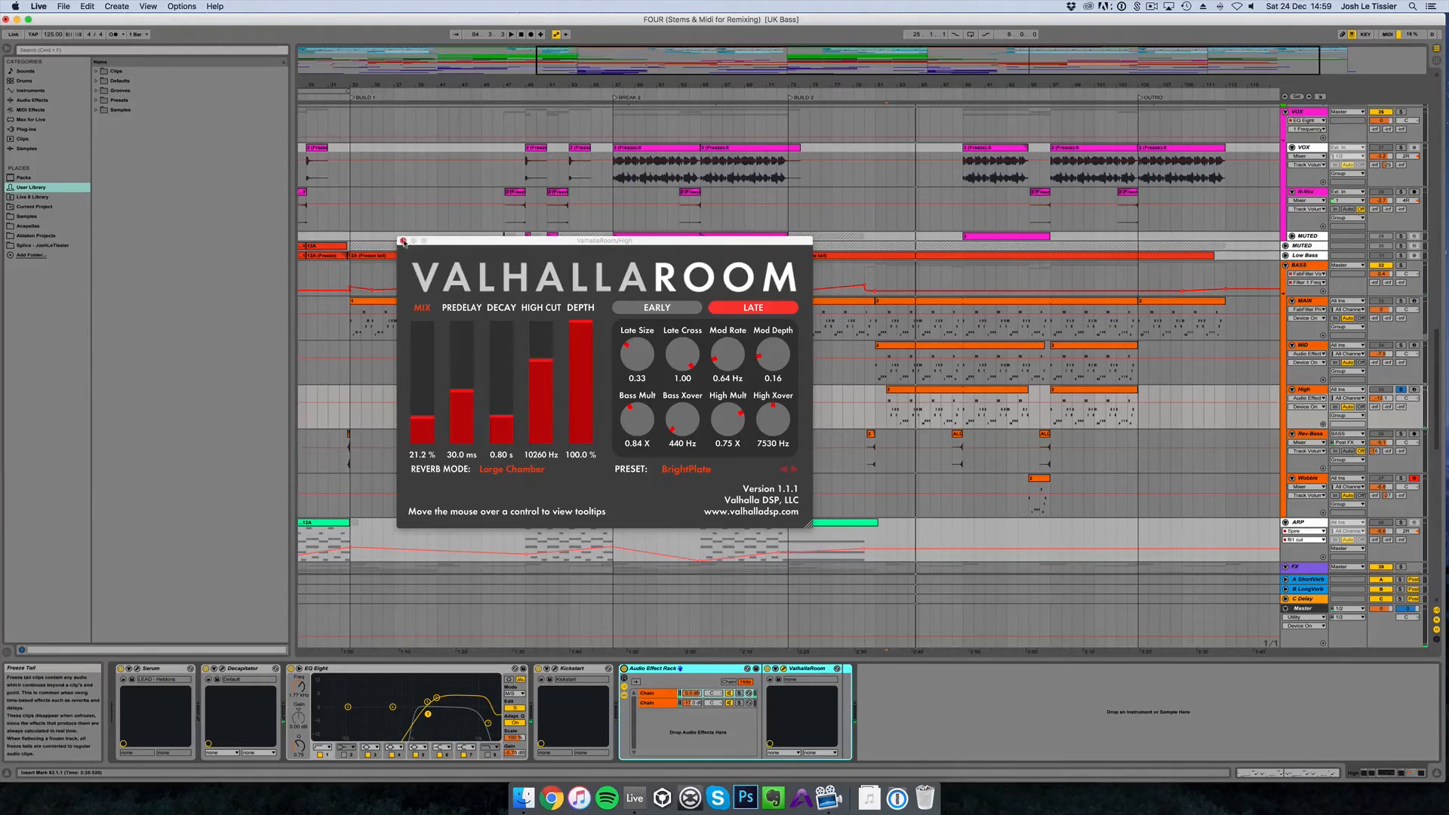
pyautogui.click(403, 241)
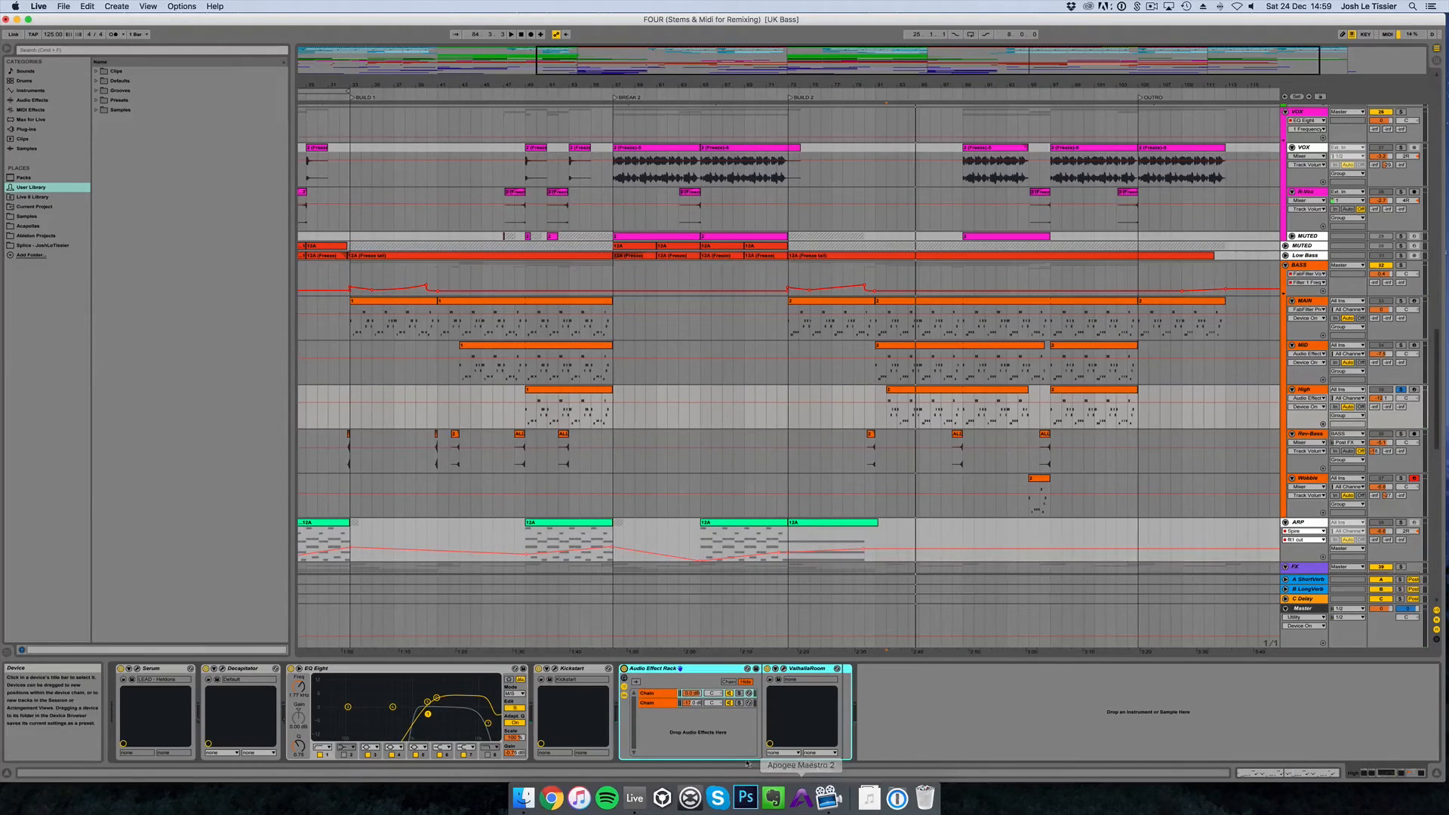
# Step: Open EchoBoy in the rack's second chain, examine its mix, echo times and style, and close the window
pyautogui.click(653, 703)
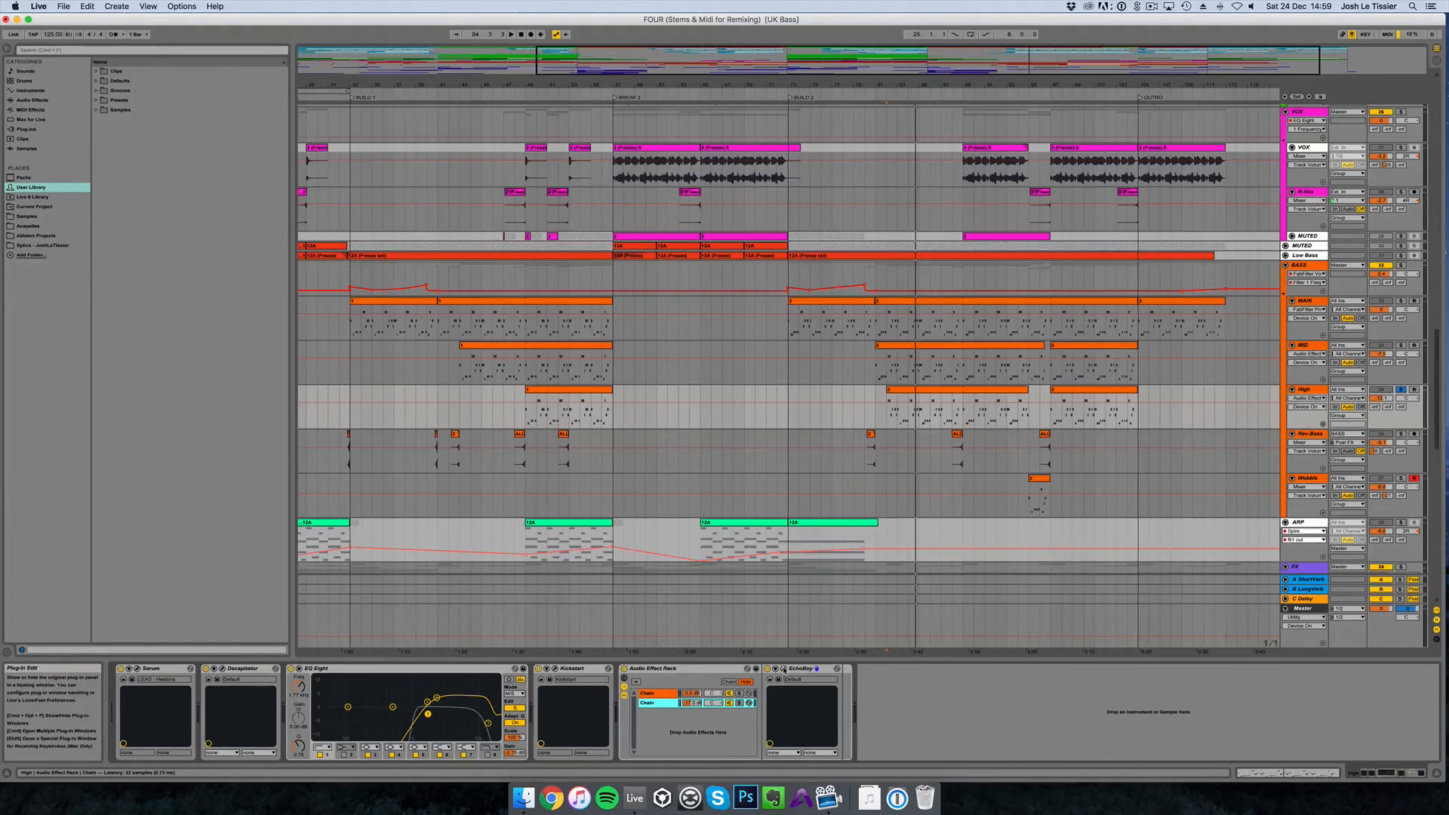
pyautogui.click(817, 669)
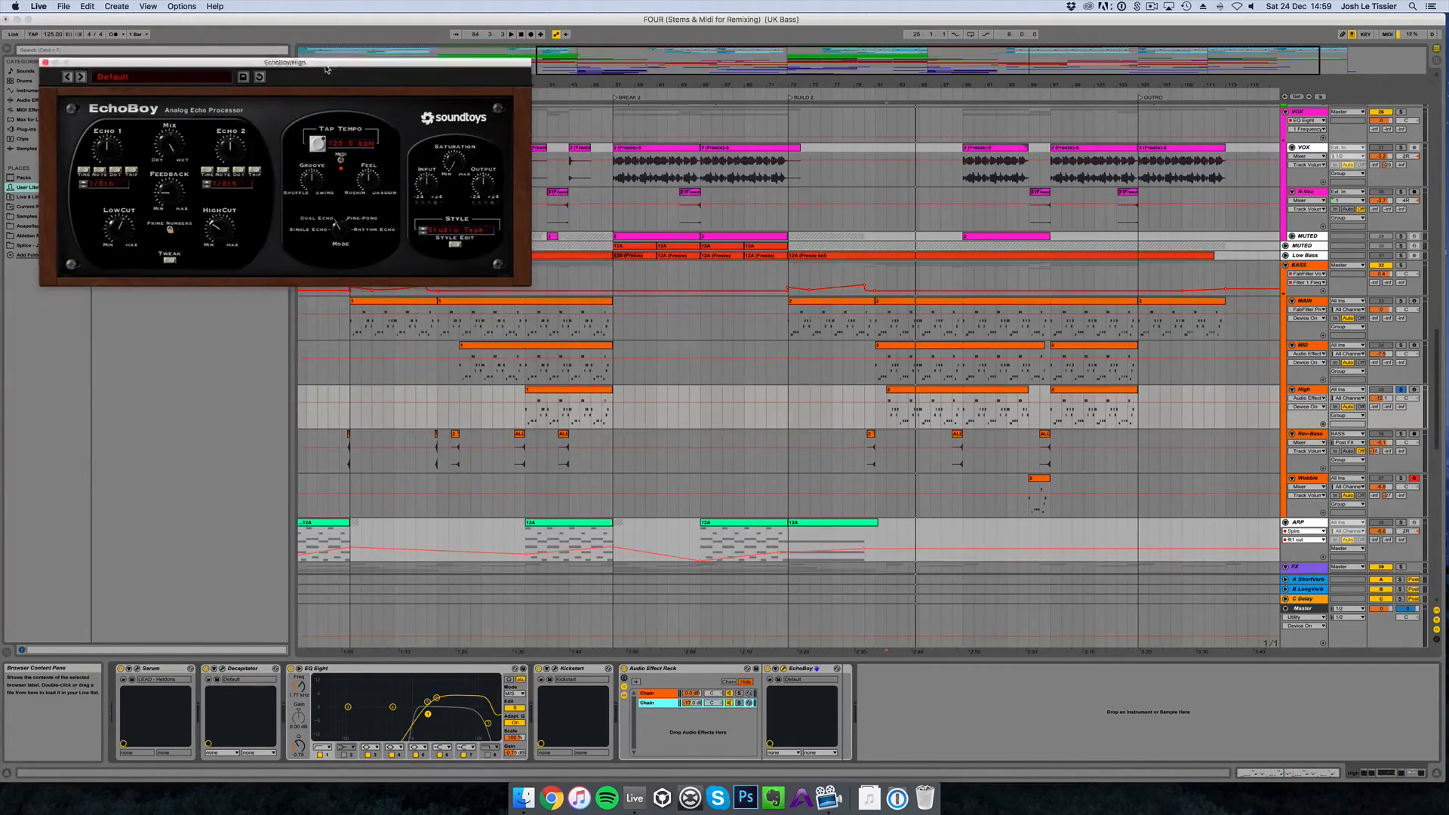
pyautogui.moveTo(323, 76); pyautogui.dragTo(676, 233)
pyautogui.click(521, 302)
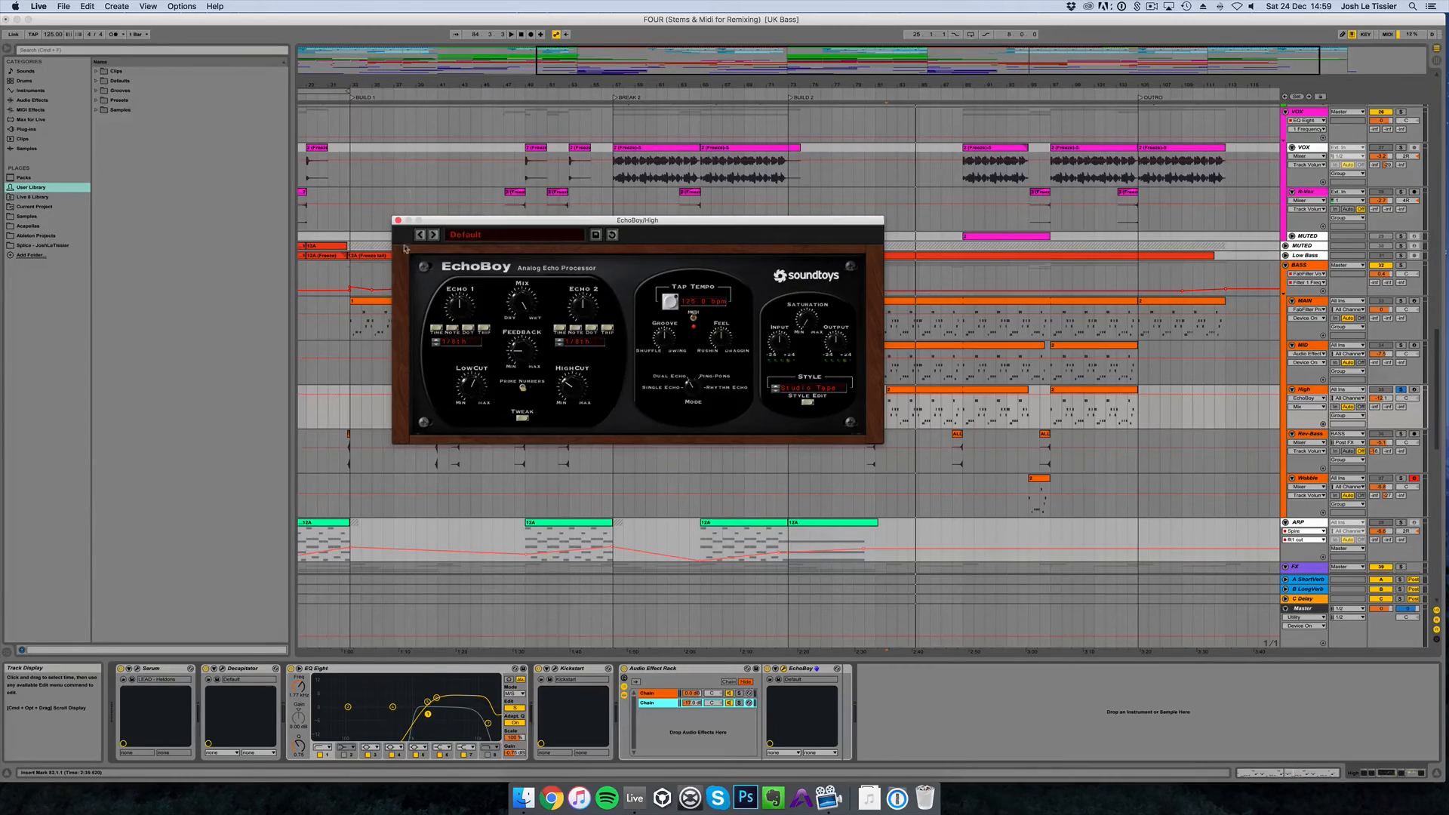
pyautogui.click(399, 221)
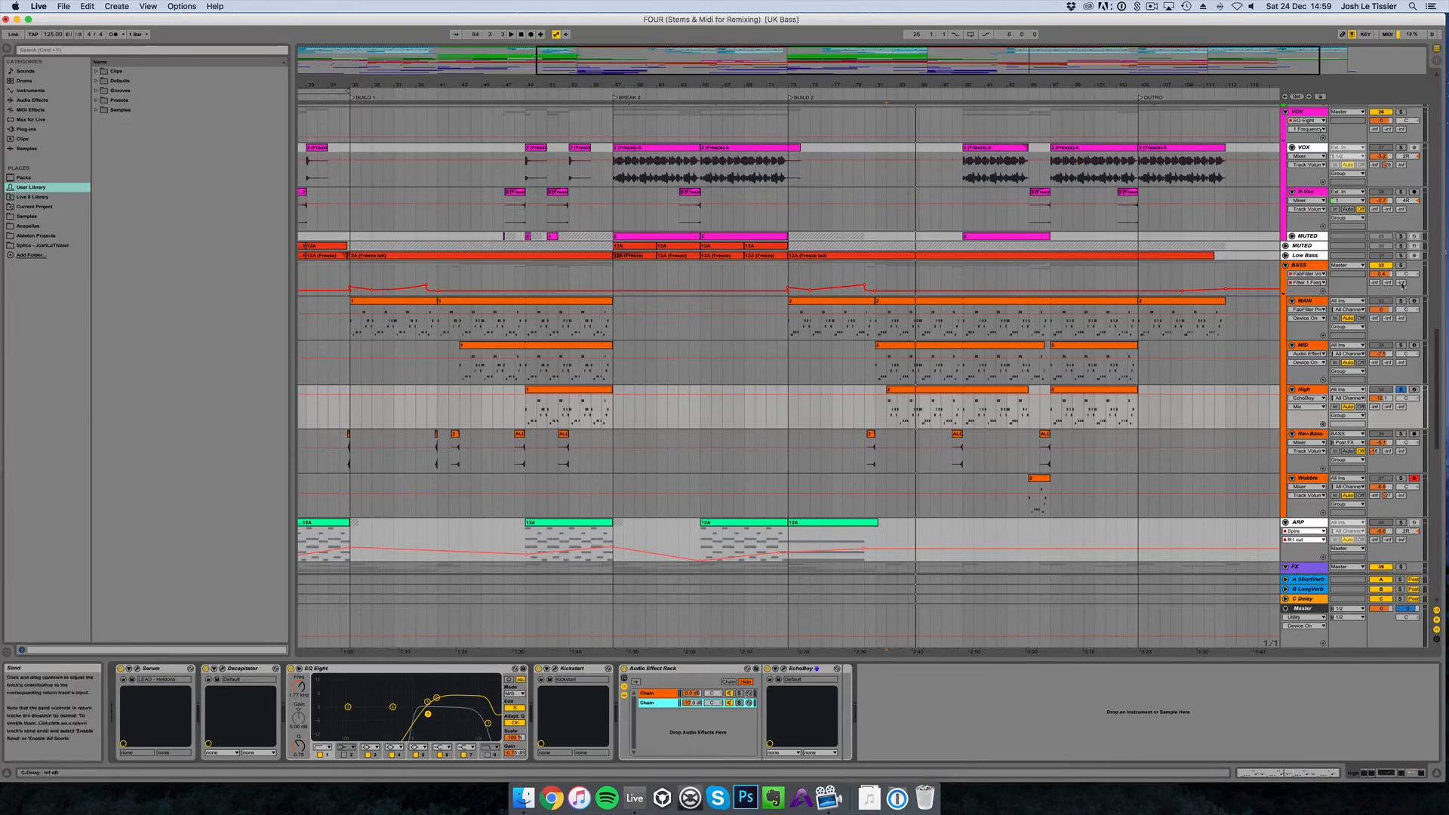
# Step: Solo the whole BASS group and play its layers together in the second drop
pyautogui.click(1400, 266)
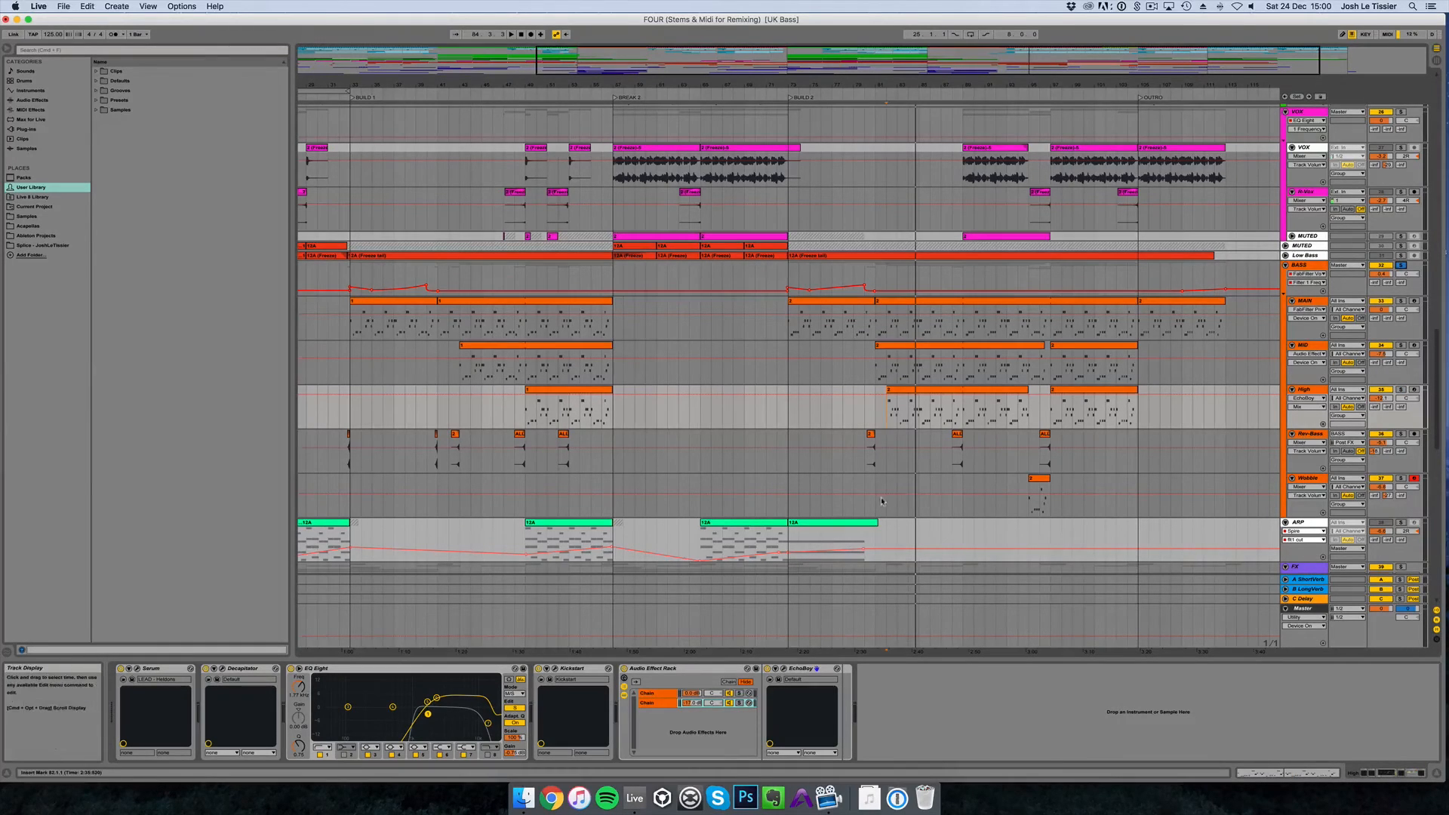
pyautogui.press('space')
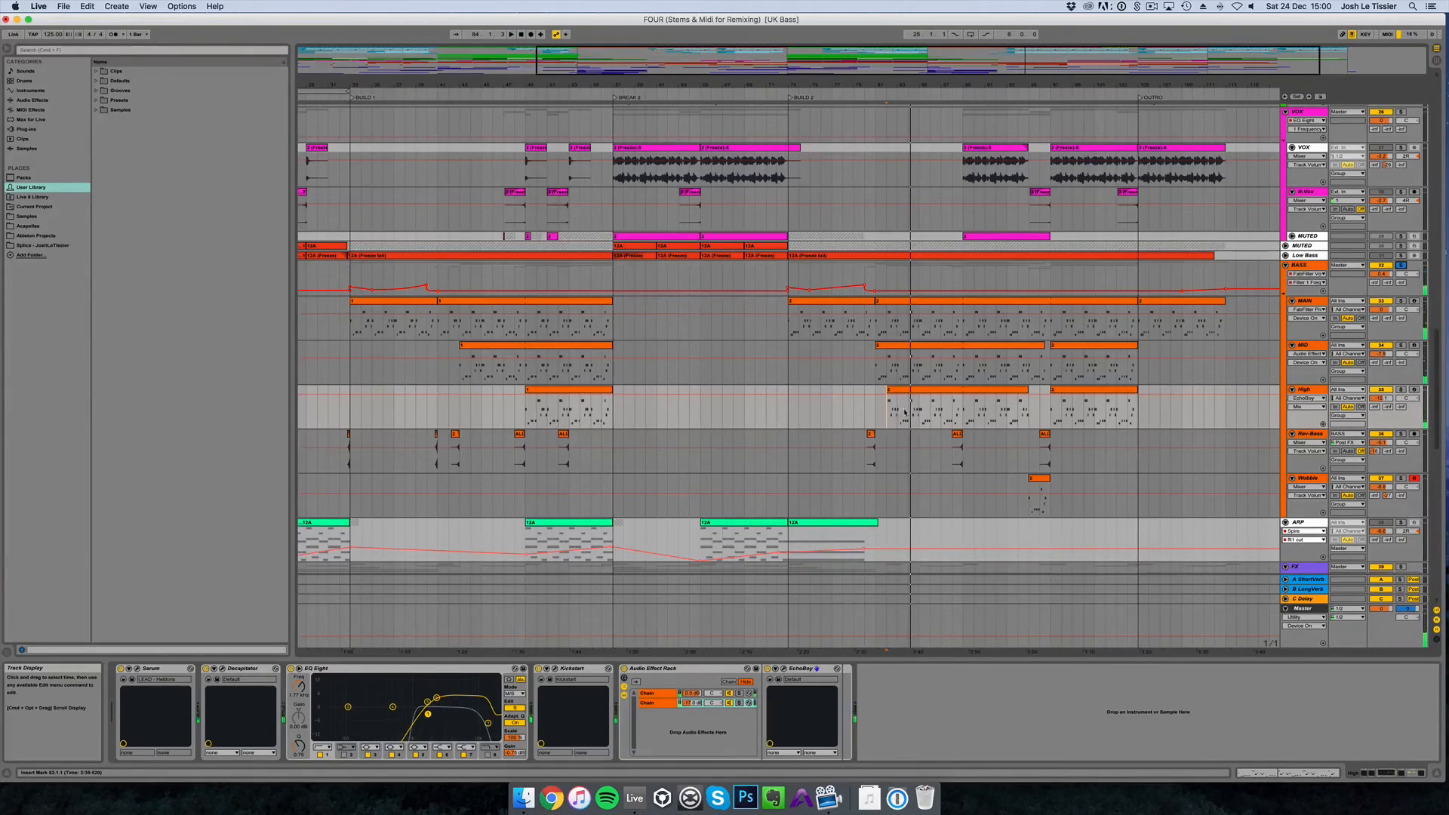
# Step: Examine FabFilter Volcano 2's filter and the Pro-Q 2 curve in the BASS group's House BASS CHAIN, closing each window
pyautogui.click(1301, 265)
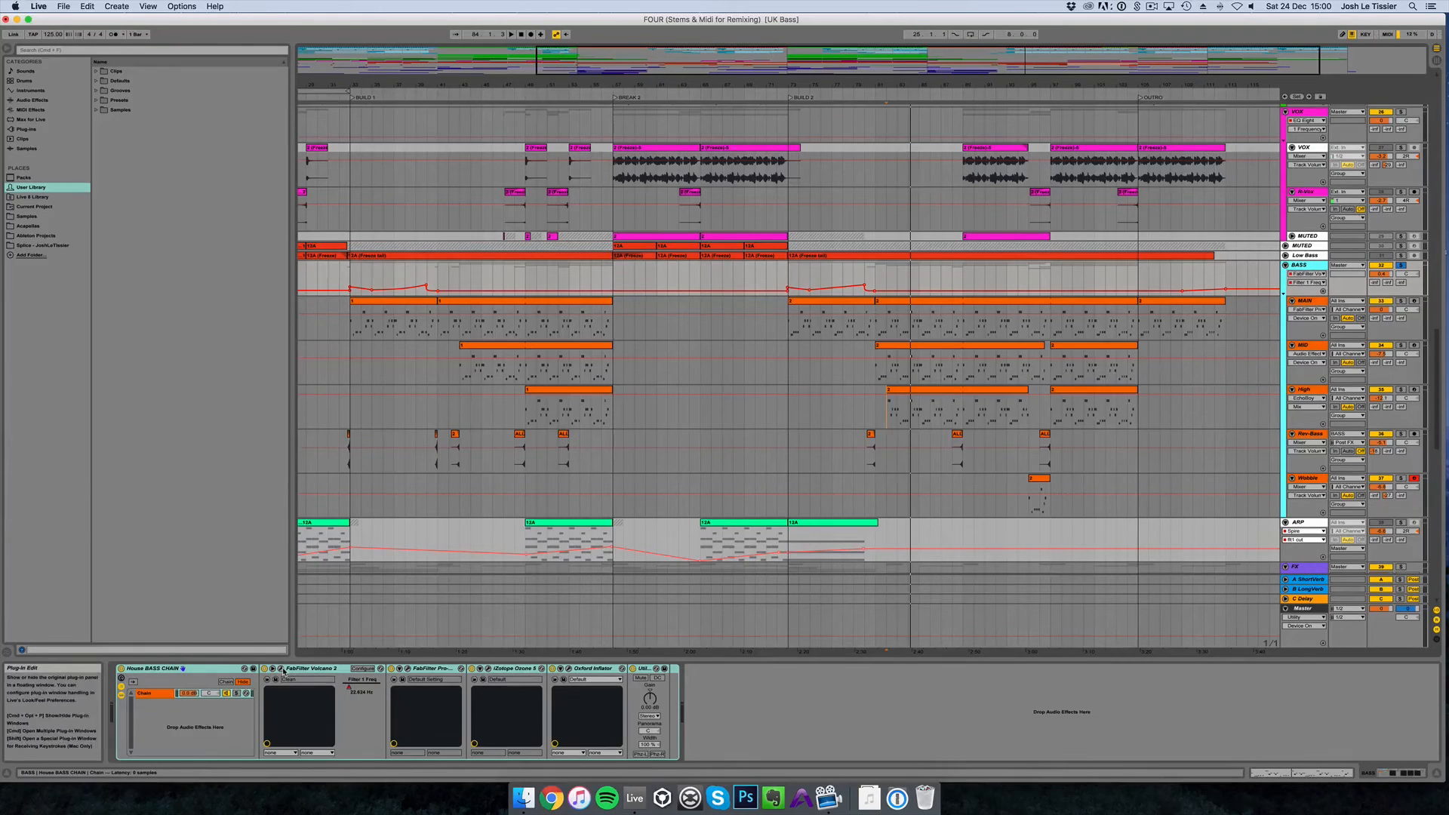
pyautogui.click(282, 669)
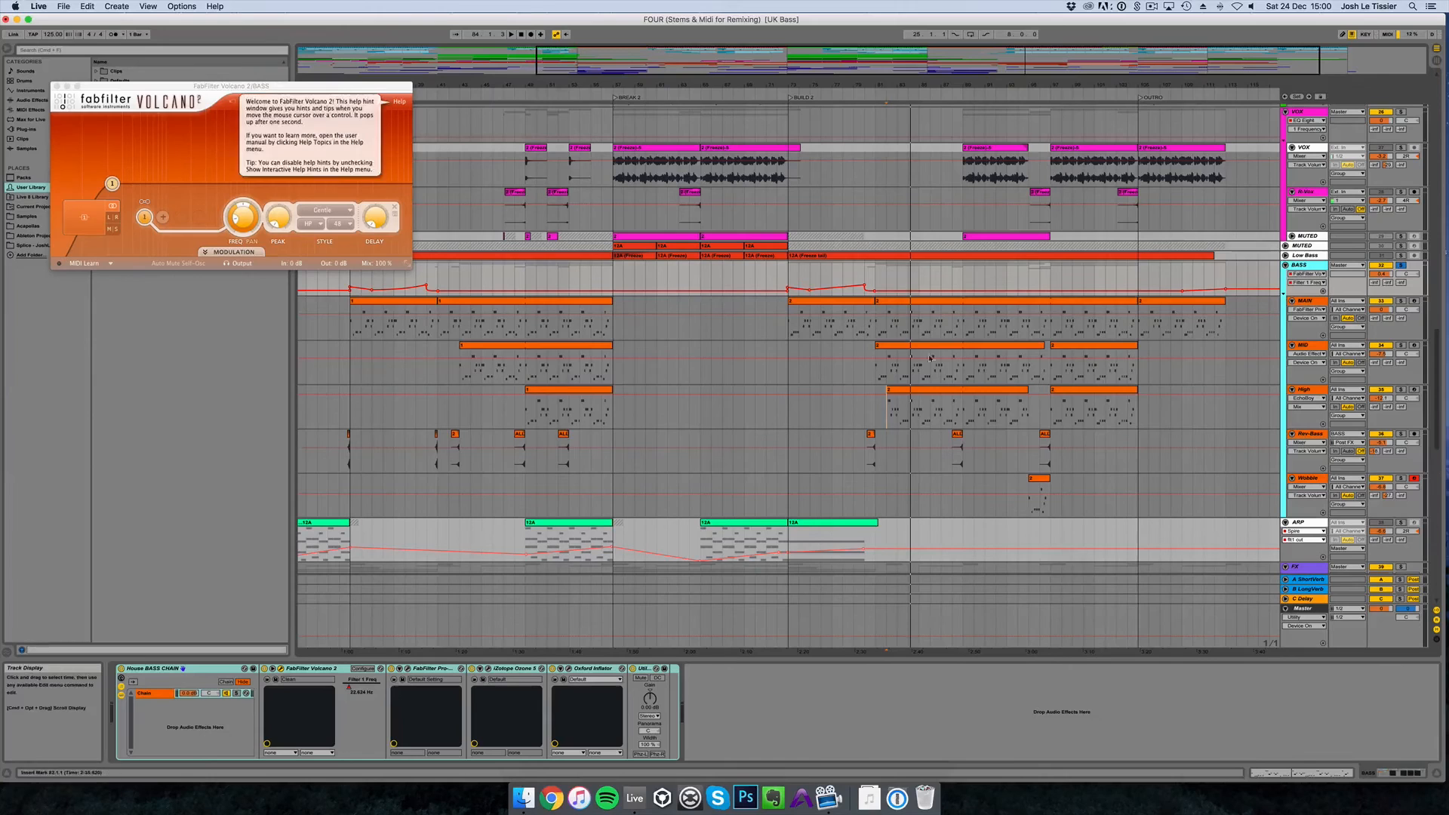
pyautogui.click(56, 86)
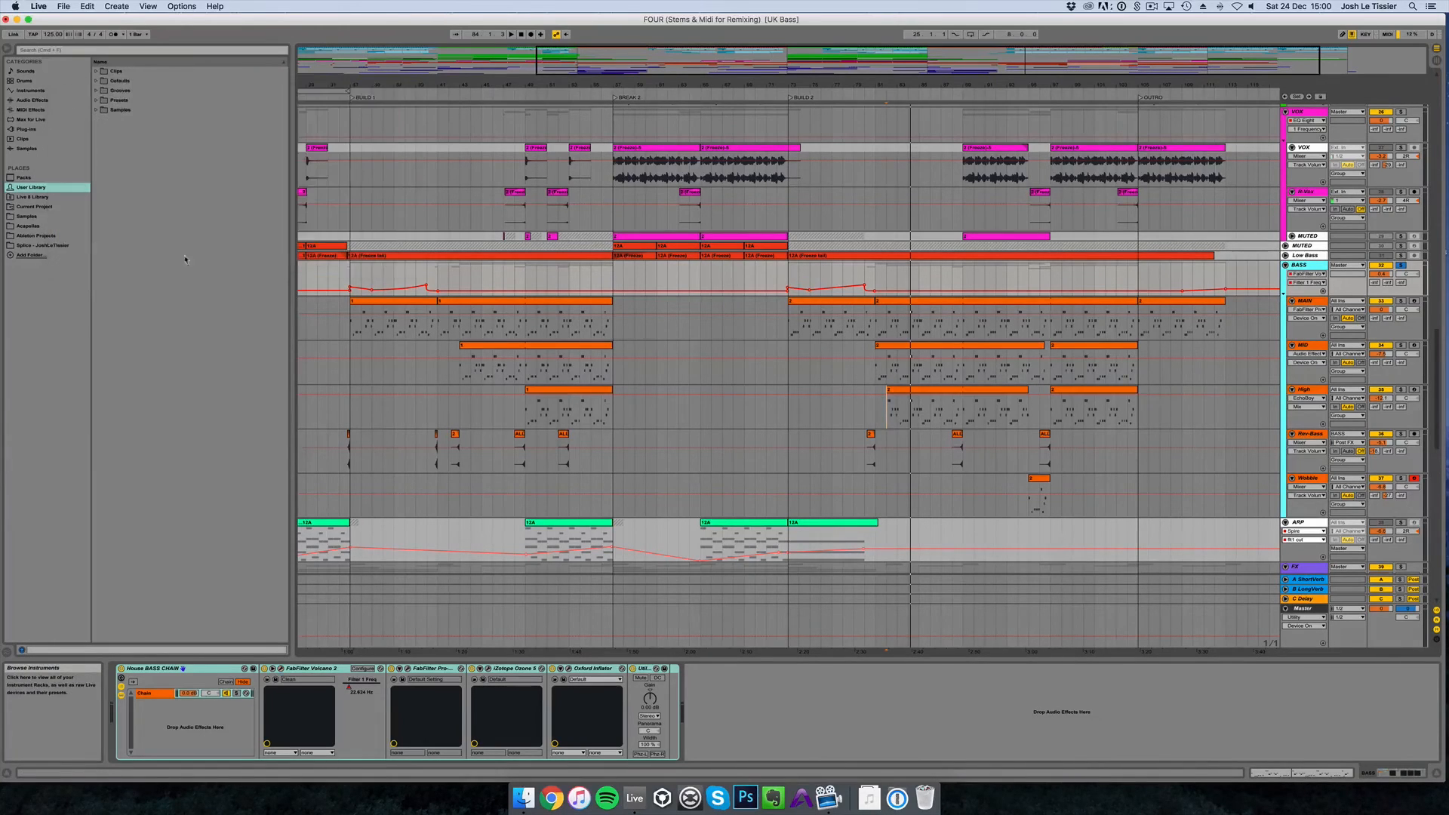
pyautogui.click(410, 670)
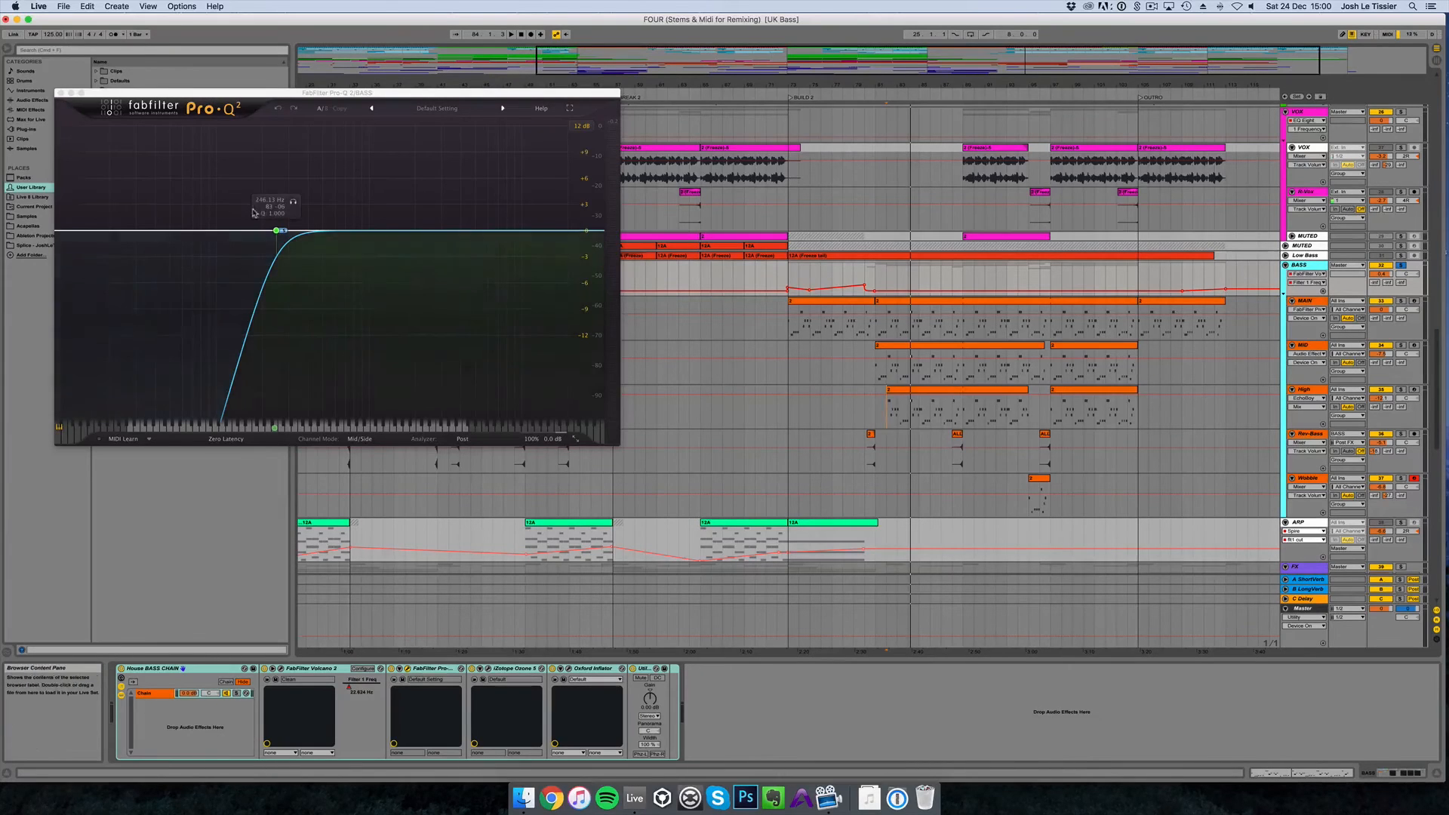
pyautogui.moveTo(299, 97); pyautogui.dragTo(461, 136)
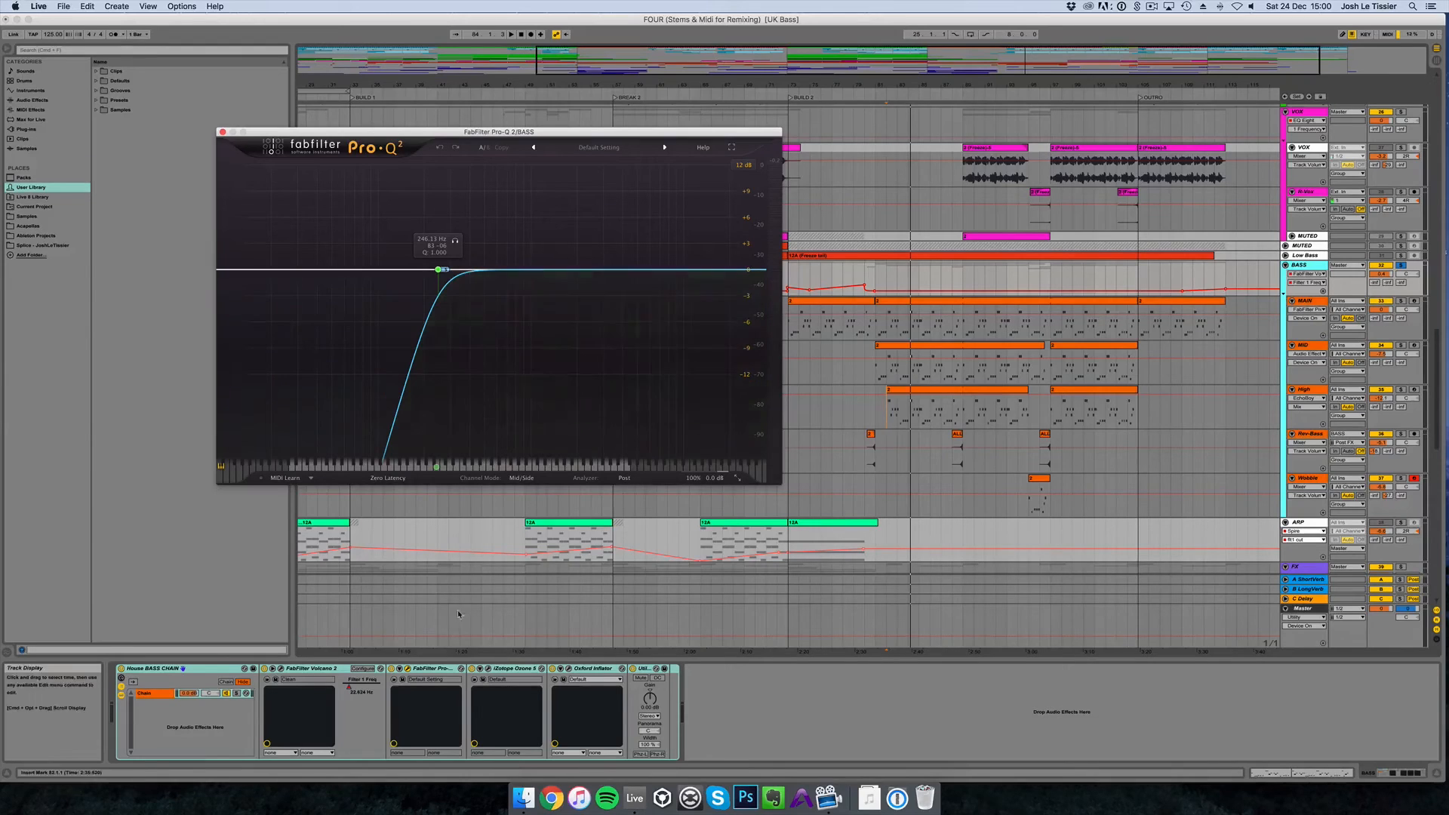
pyautogui.click(409, 671)
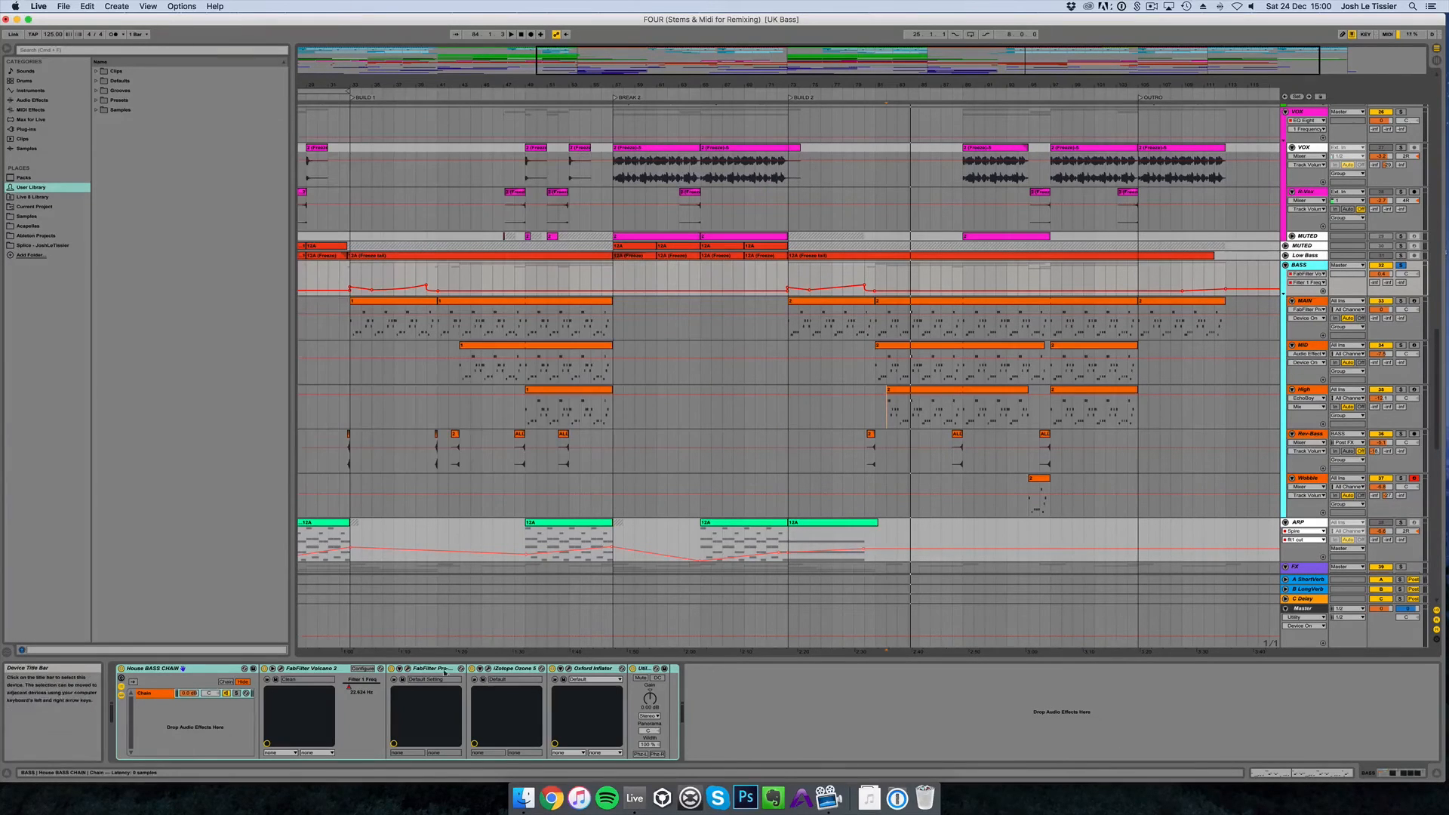
# Step: Open iZotope Ozone 5 on the BASS group, dismiss its Preset Manager, examine the Stereo Imaging band widths, and close the window
pyautogui.click(488, 671)
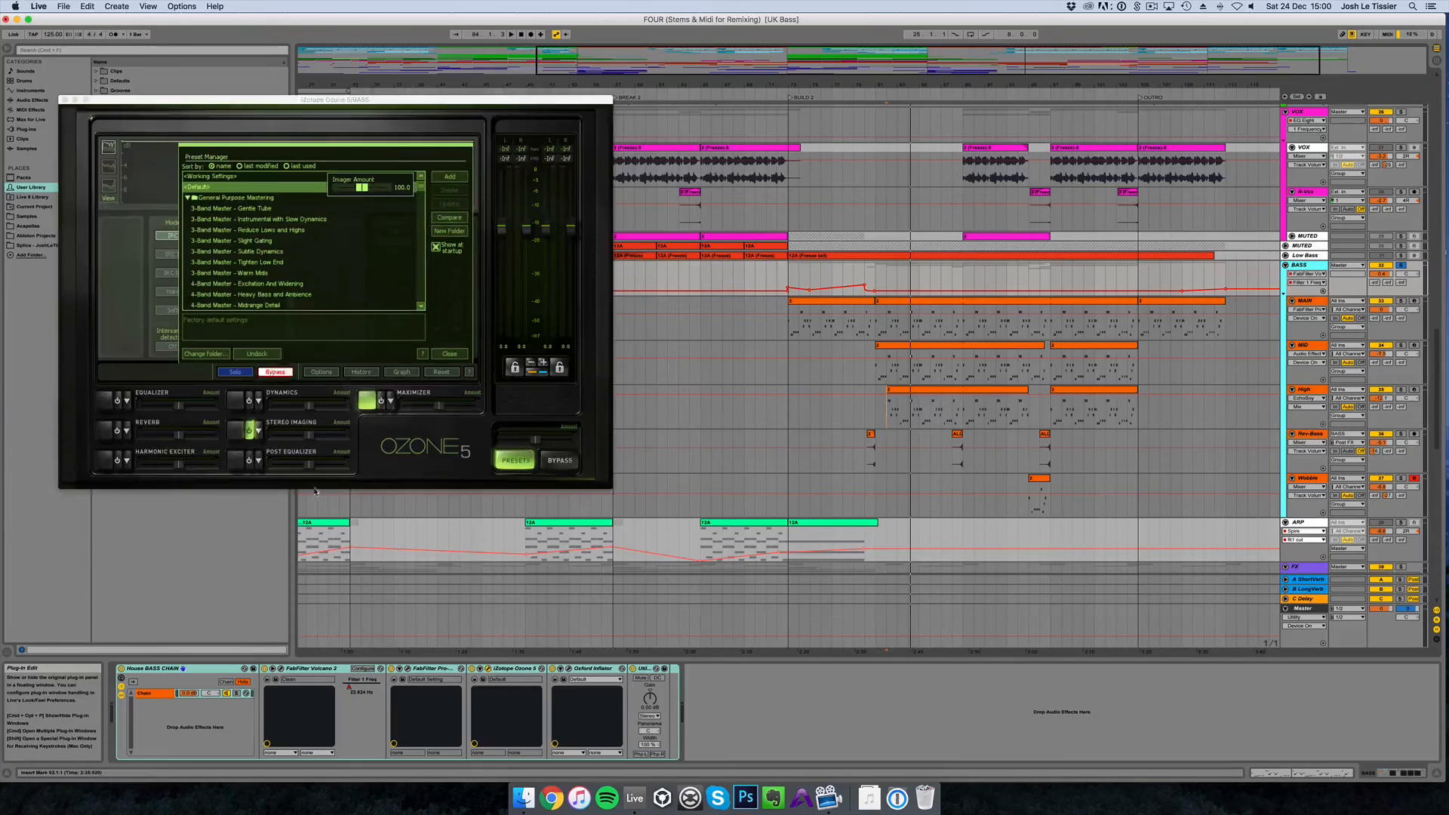
pyautogui.click(451, 354)
pyautogui.click(239, 427)
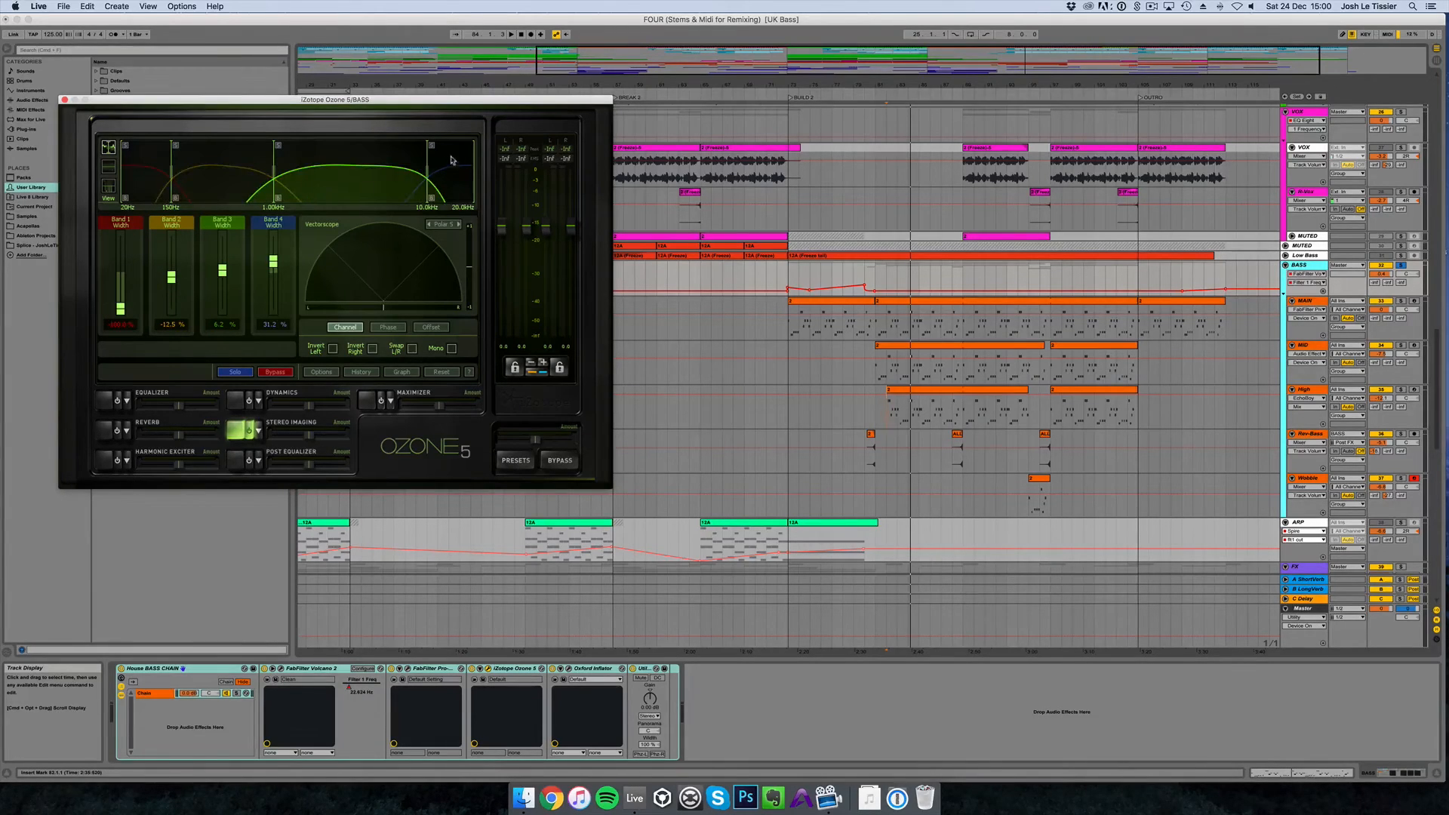
pyautogui.click(65, 100)
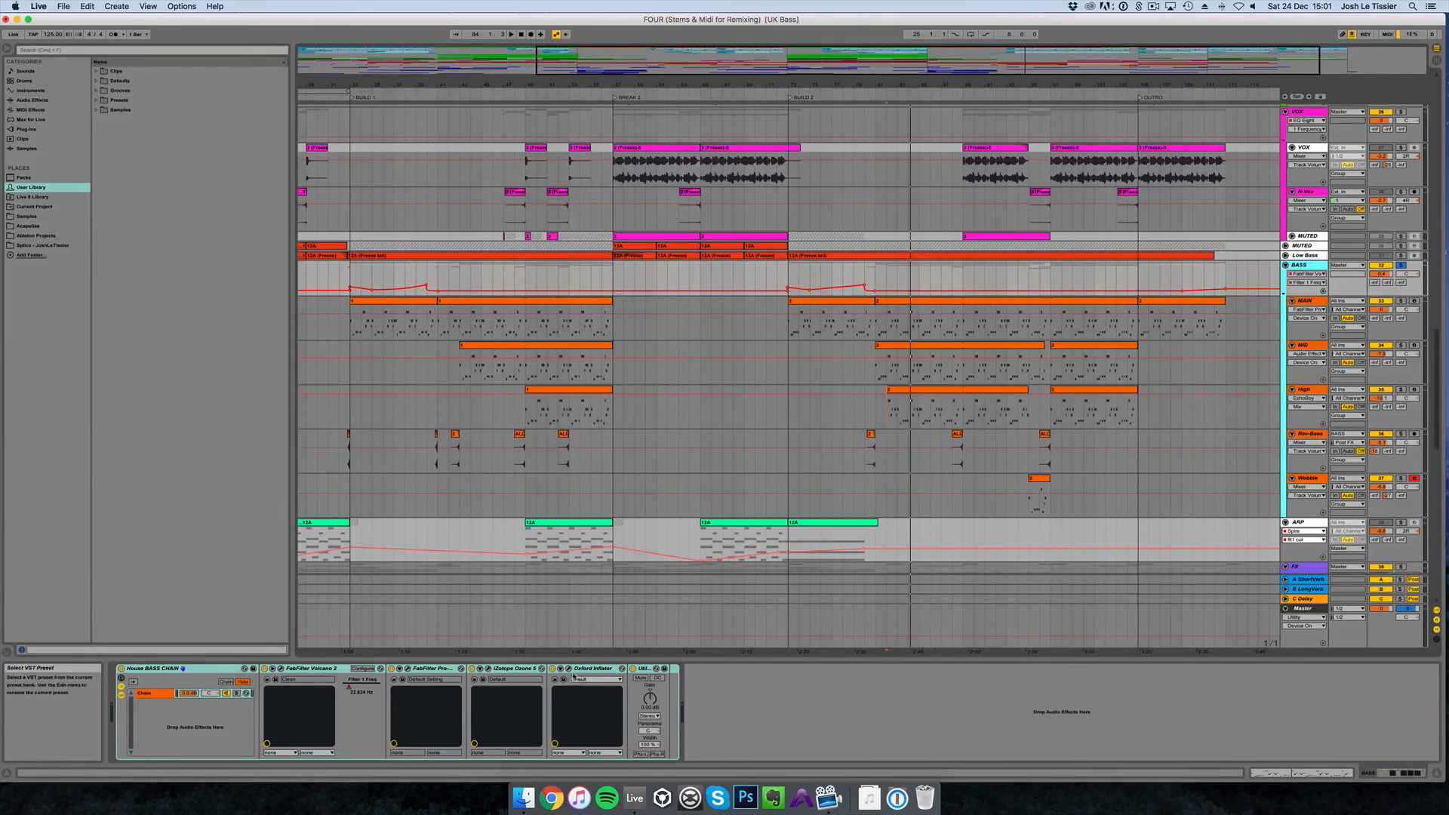
# Step: Open Oxford Inflator on the BASS group, examine its input, effect, curve and output settings, and close the window
pyautogui.click(570, 669)
pyautogui.moveTo(143, 111); pyautogui.dragTo(674, 346)
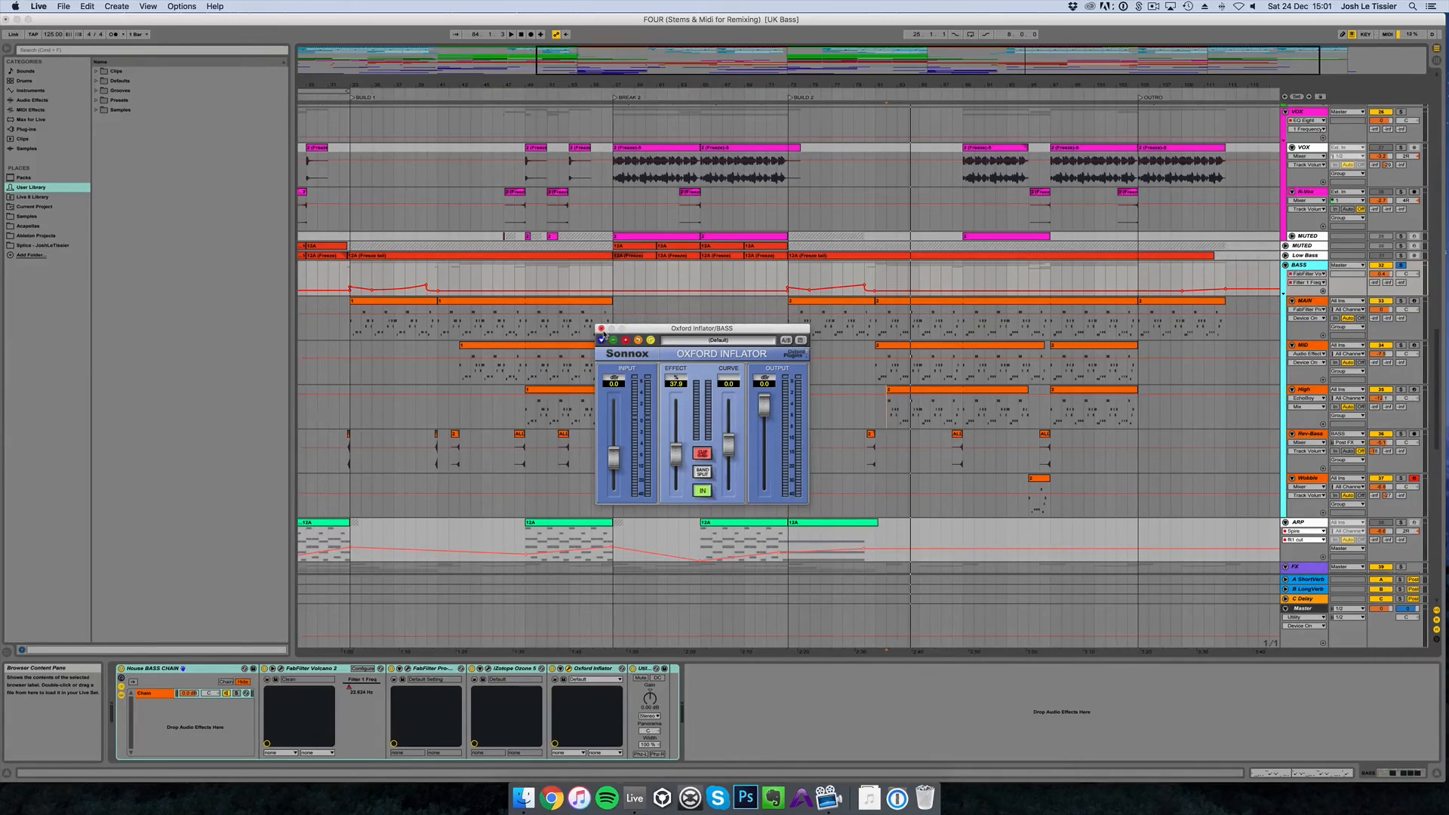
pyautogui.moveTo(632, 330); pyautogui.dragTo(658, 387)
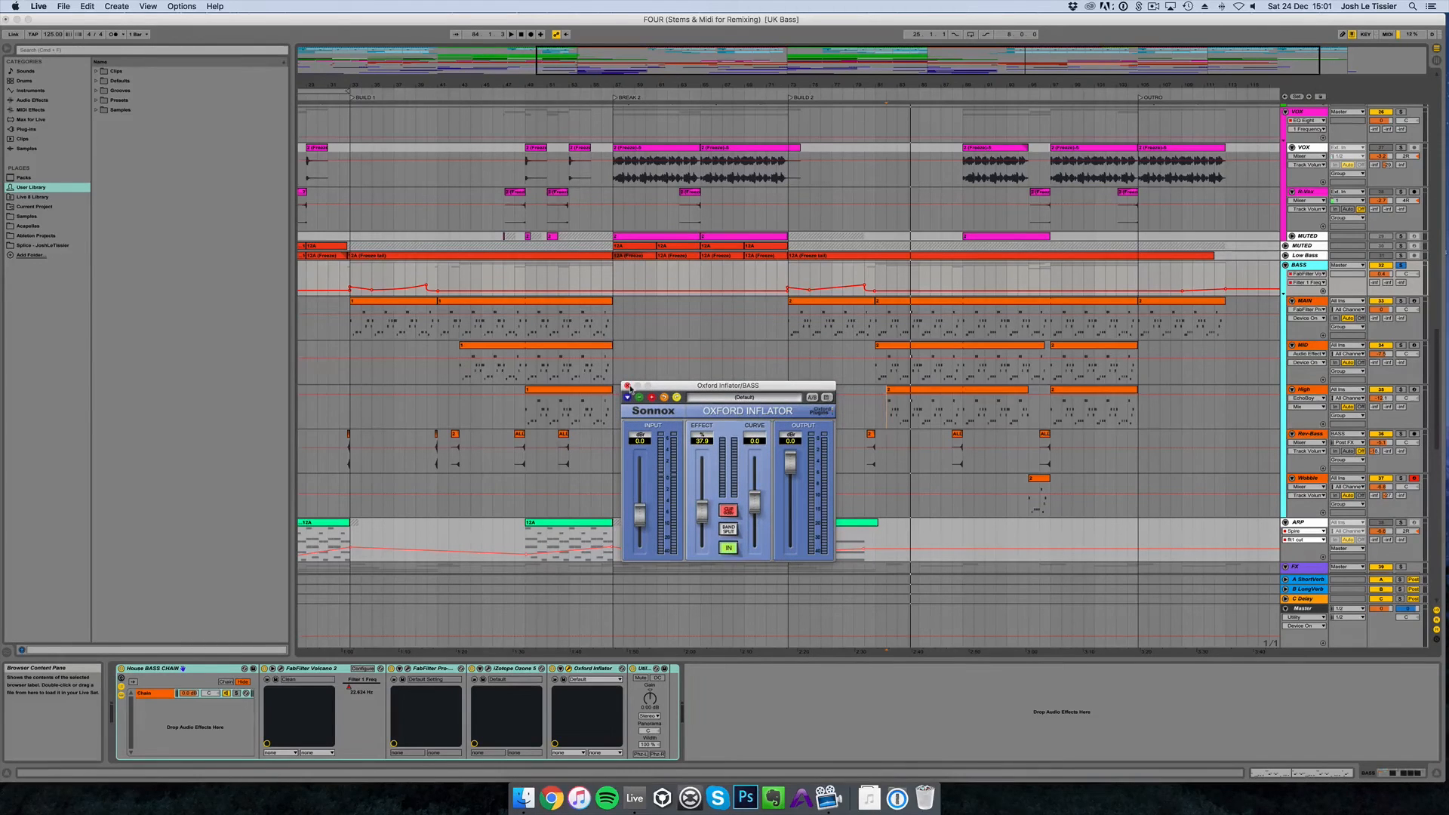
pyautogui.moveTo(671, 389); pyautogui.dragTo(673, 371)
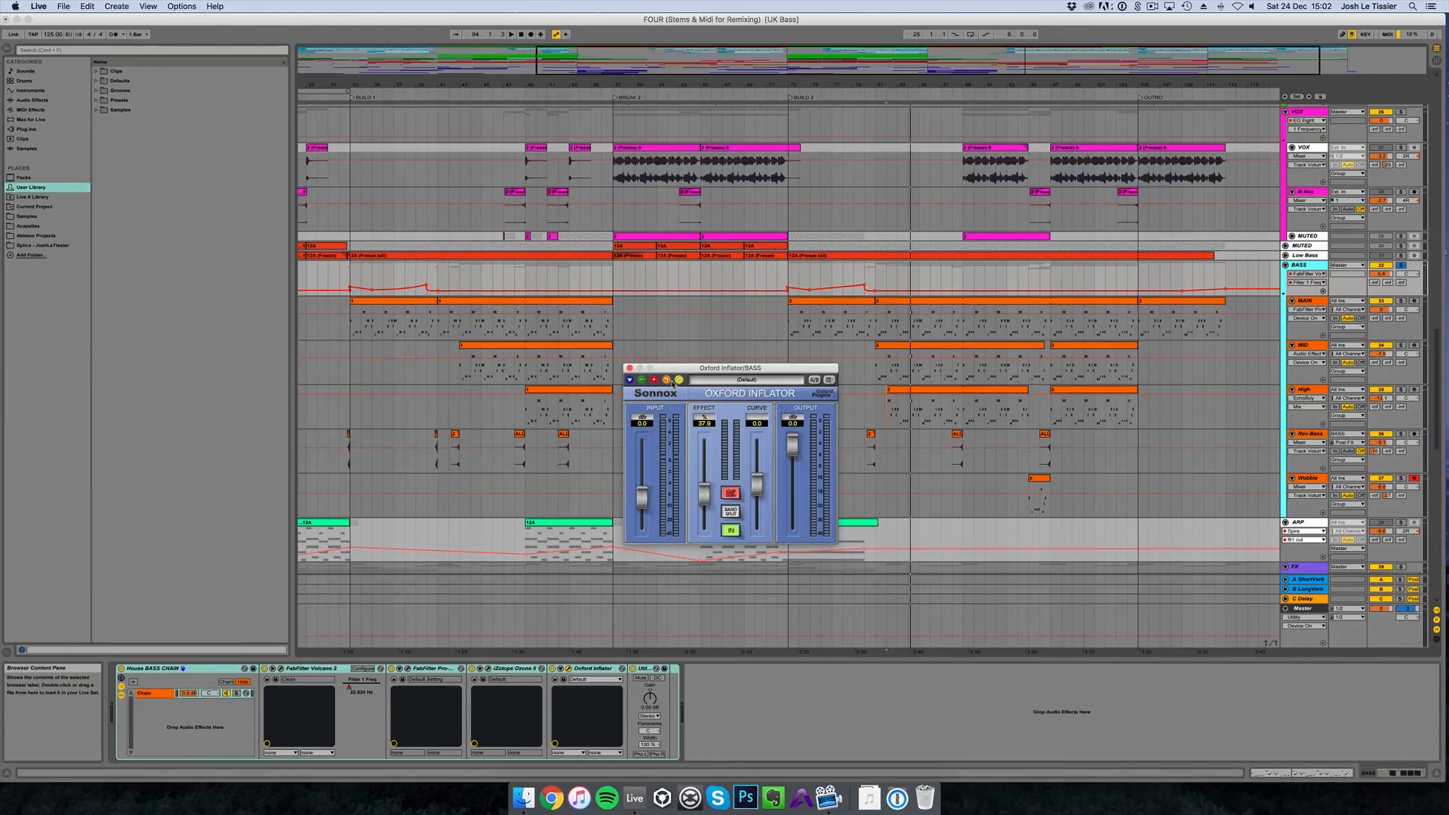
pyautogui.moveTo(661, 373); pyautogui.dragTo(658, 352)
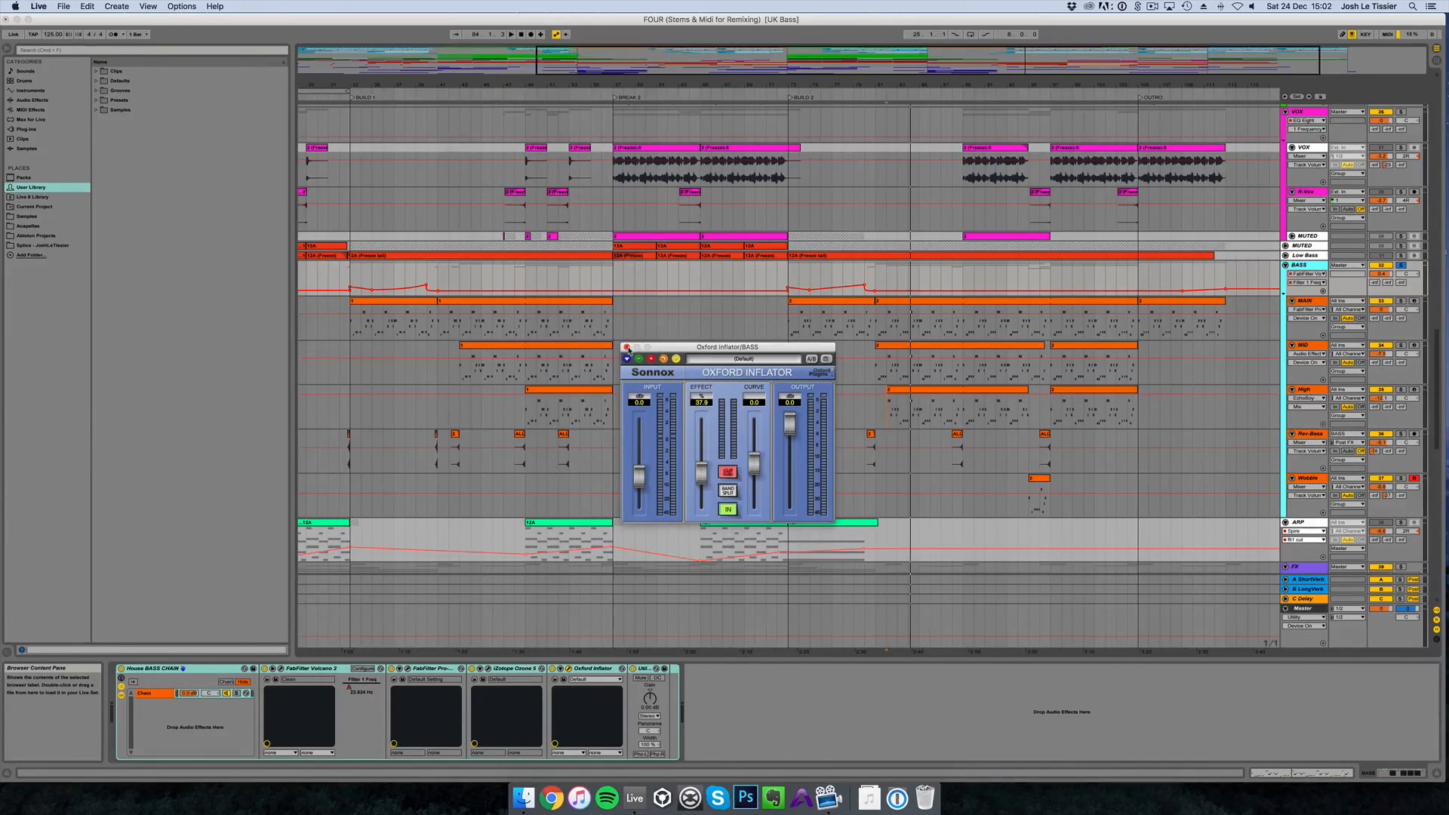
pyautogui.moveTo(652, 347); pyautogui.dragTo(654, 327)
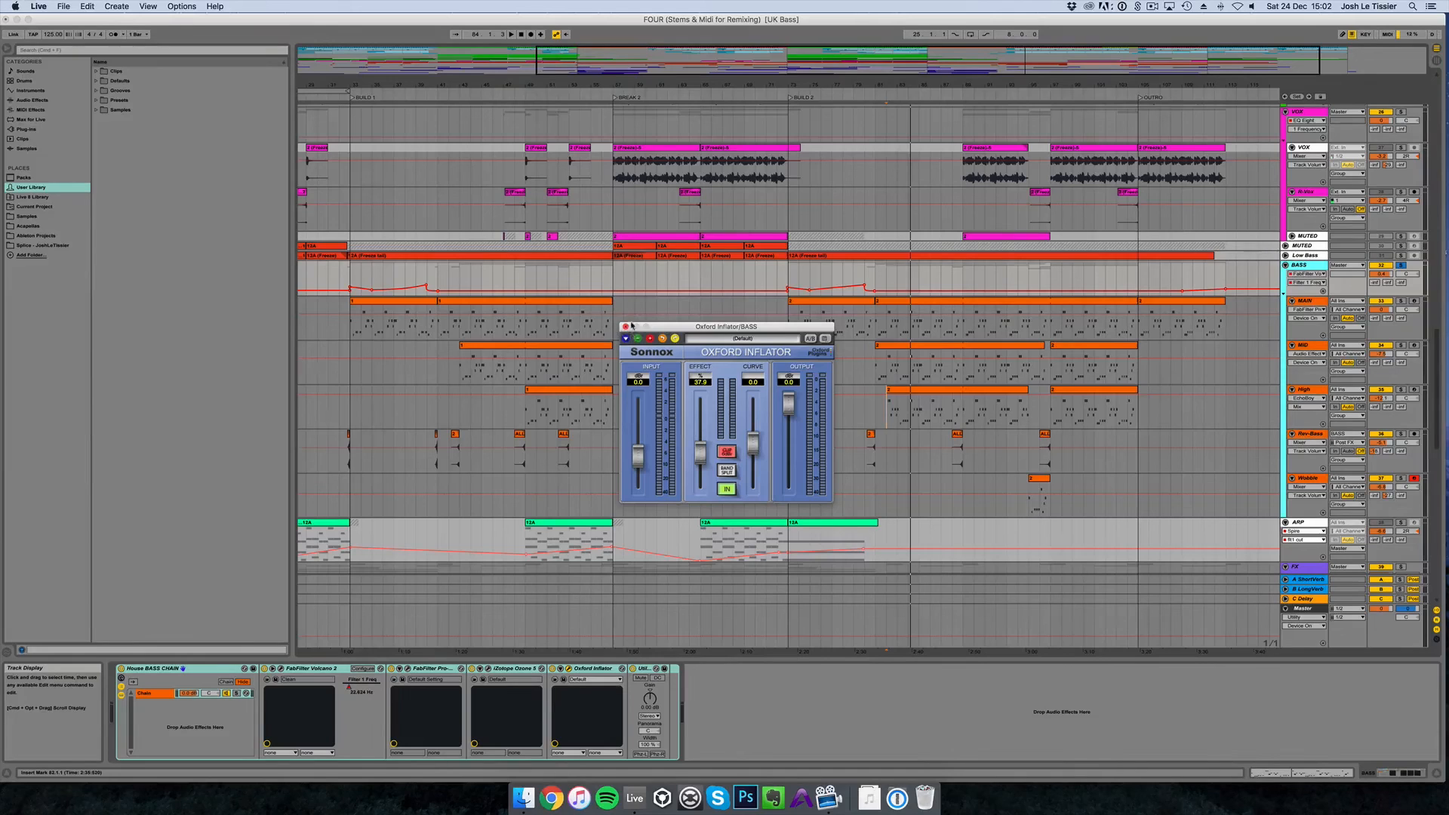
pyautogui.click(625, 326)
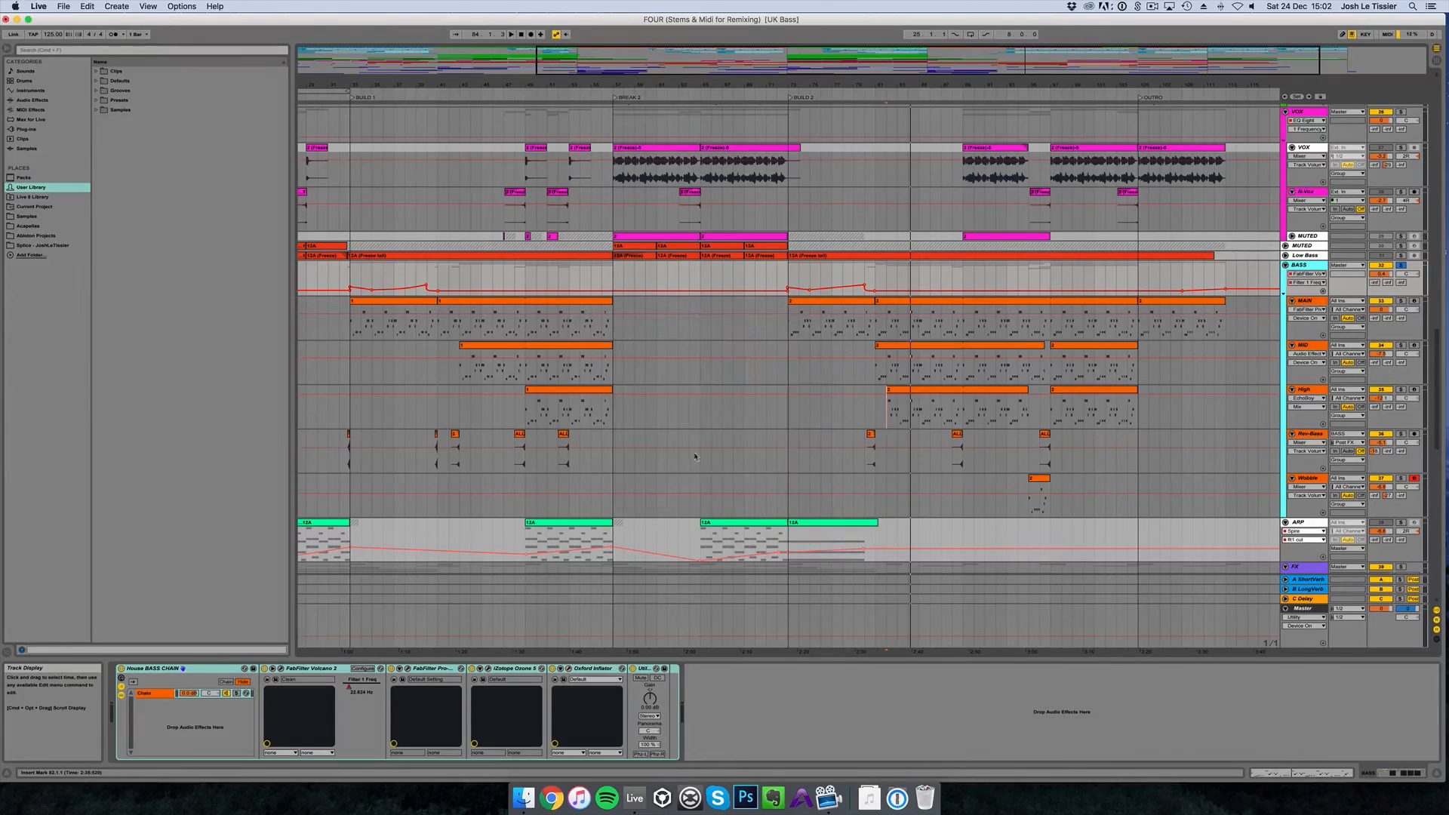
# Step: Select the Utility device in the BASS chain and show the Utility automation lane on the BASS group
pyautogui.click(648, 670)
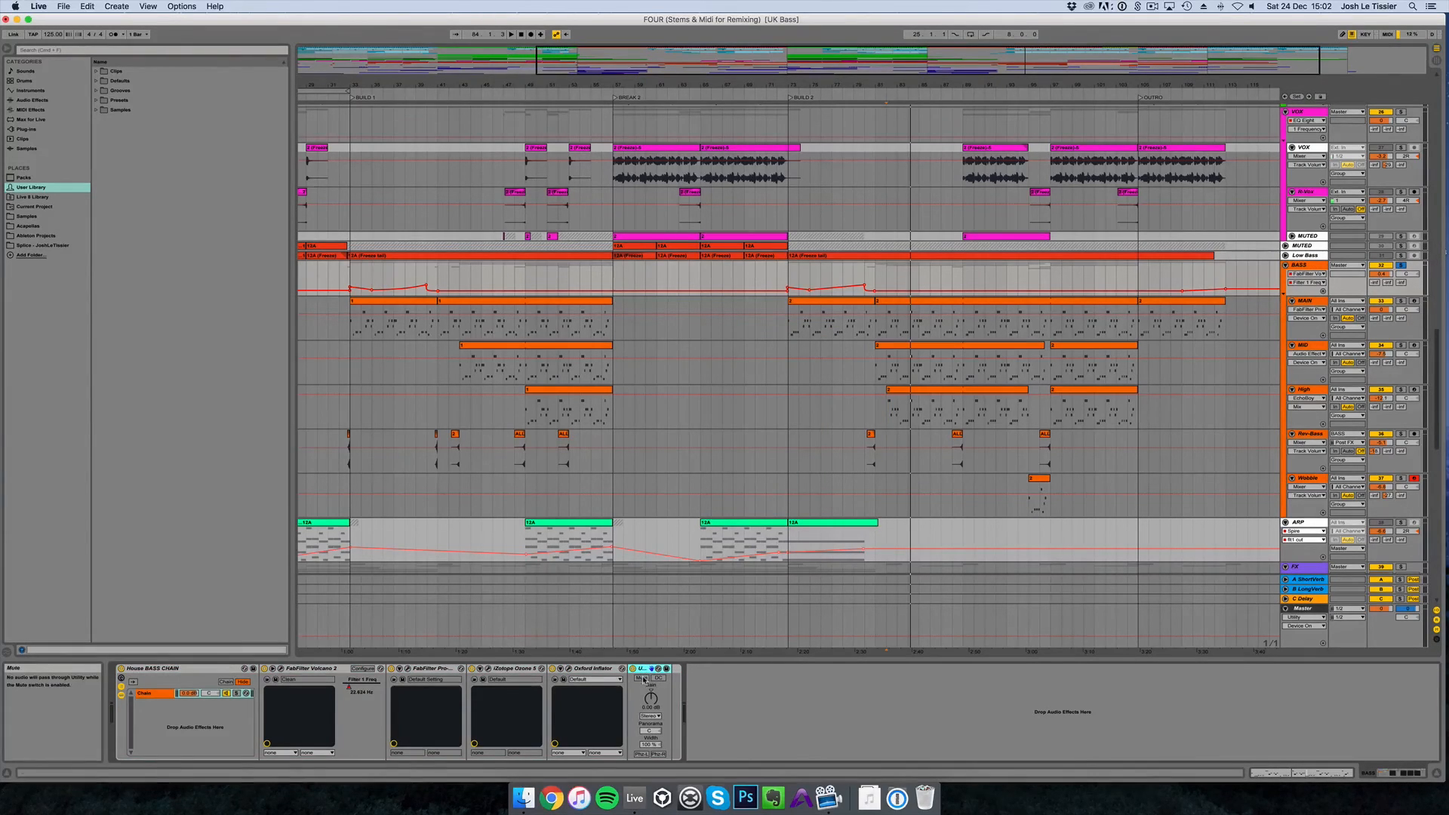
pyautogui.click(1307, 273)
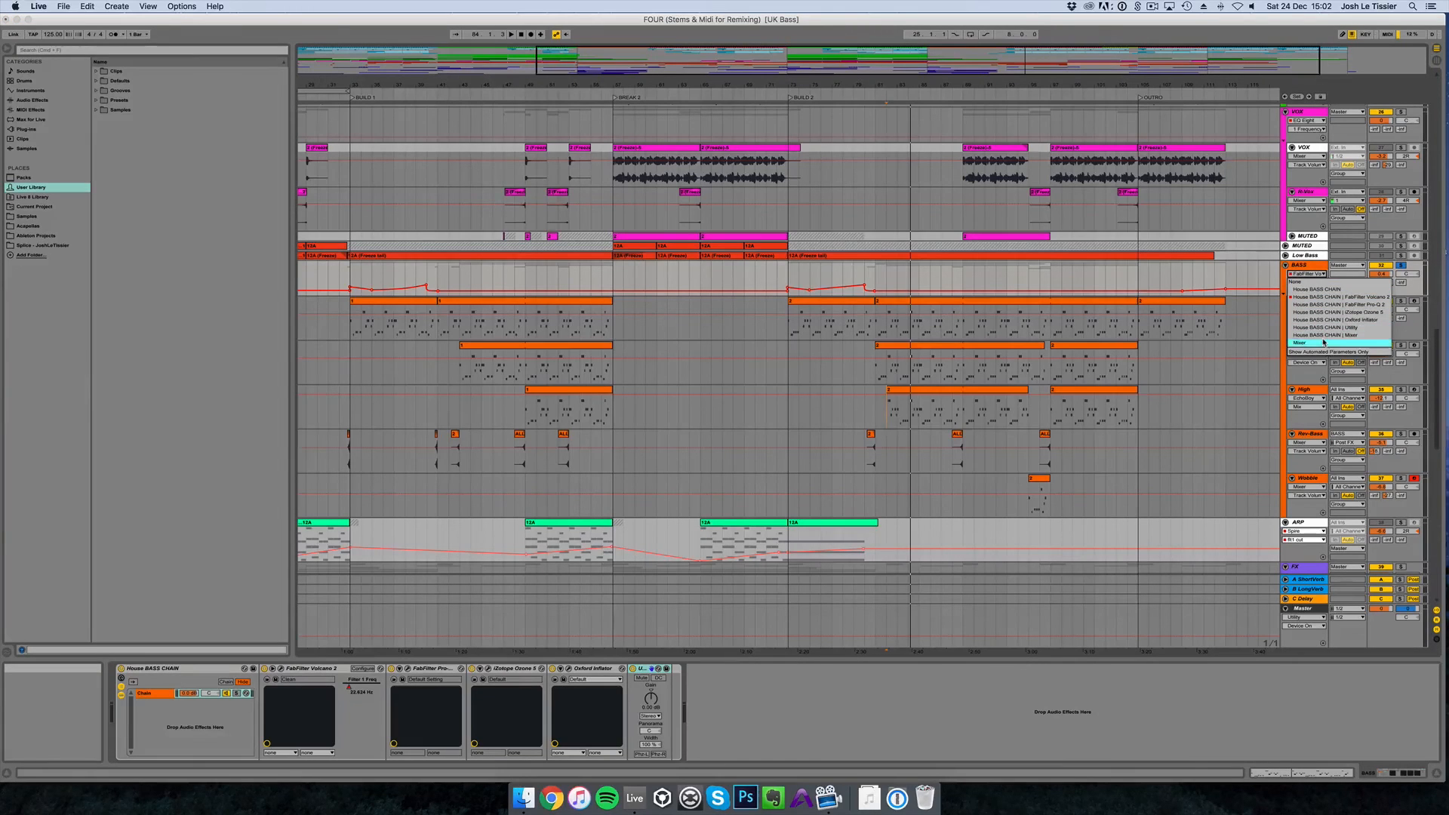
pyautogui.click(1324, 327)
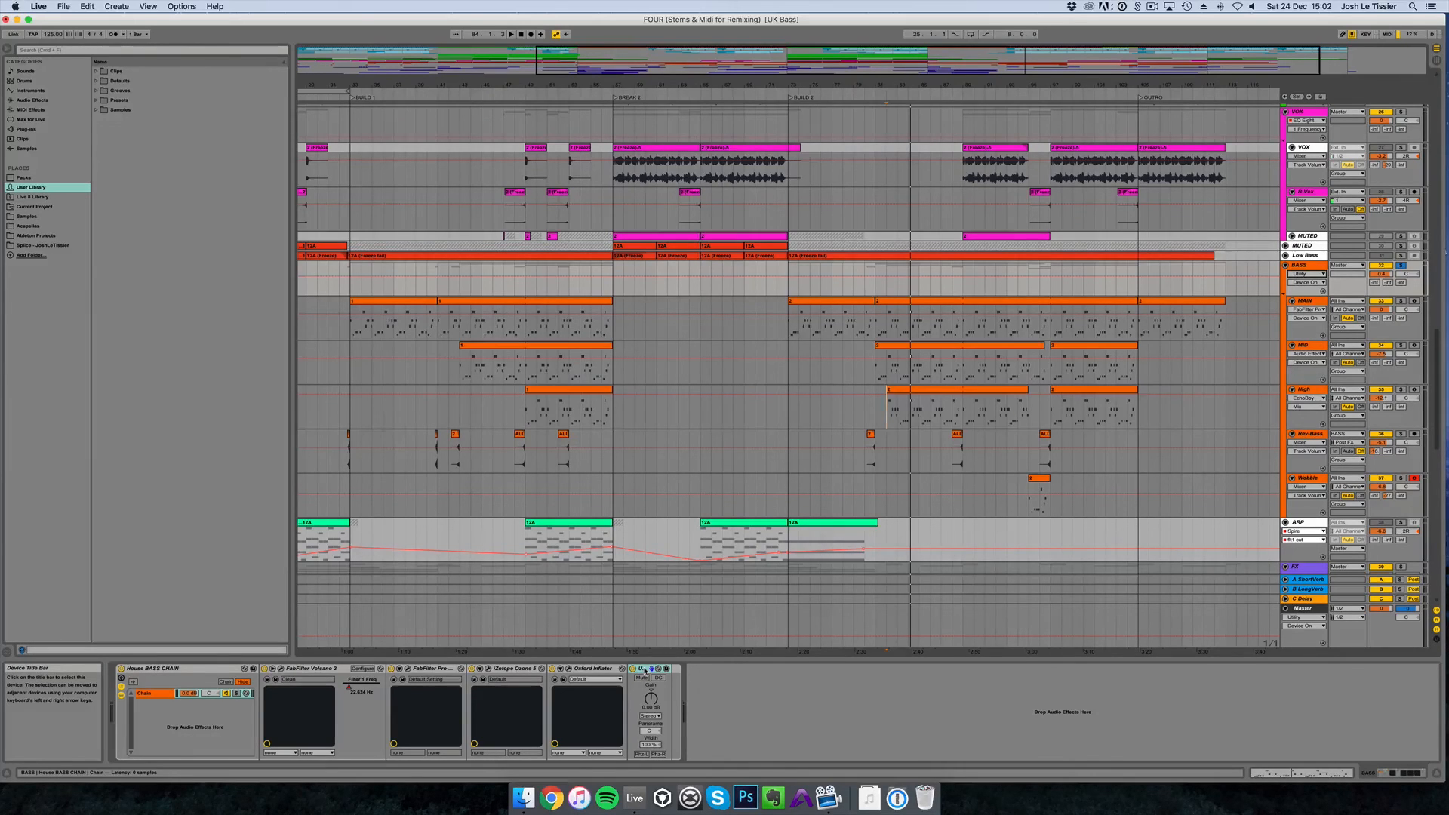
# Step: Solo the Rev-Bass track, play its clip leading into the second drop after BUILD 2, and examine the clips around that point
pyautogui.moveTo(581, 62); pyautogui.dragTo(582, 51)
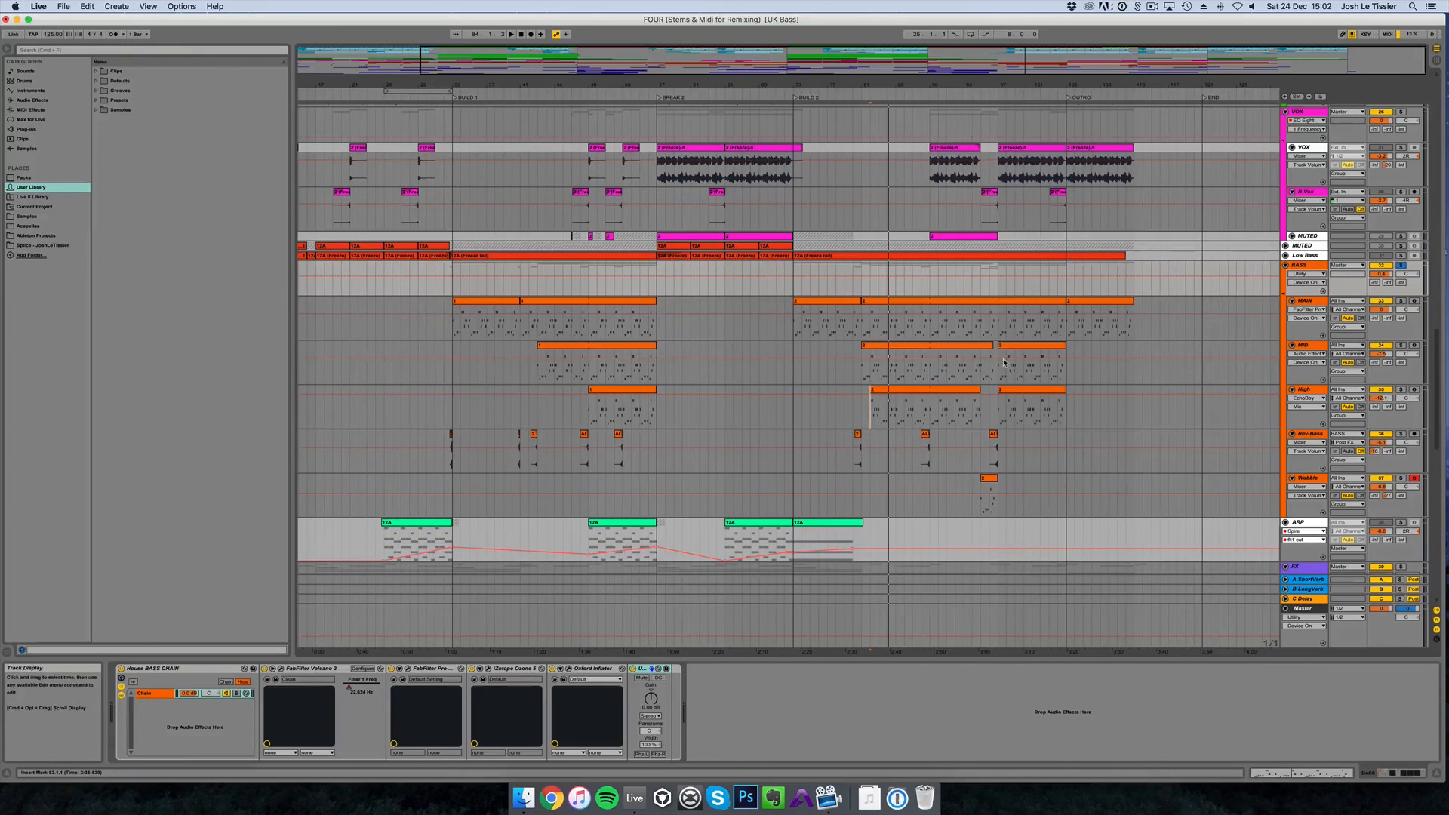
pyautogui.click(1301, 265)
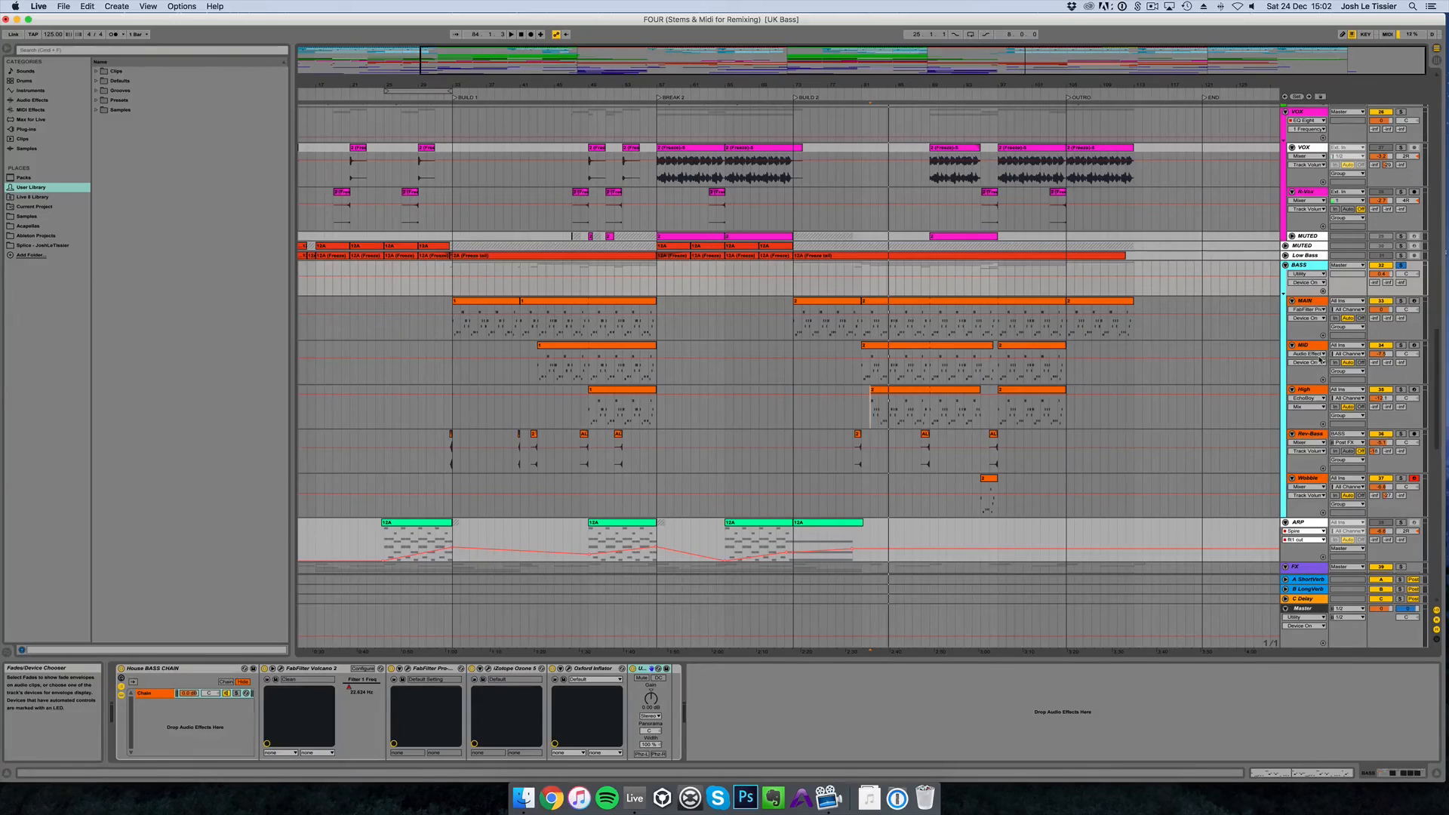
pyautogui.click(855, 445)
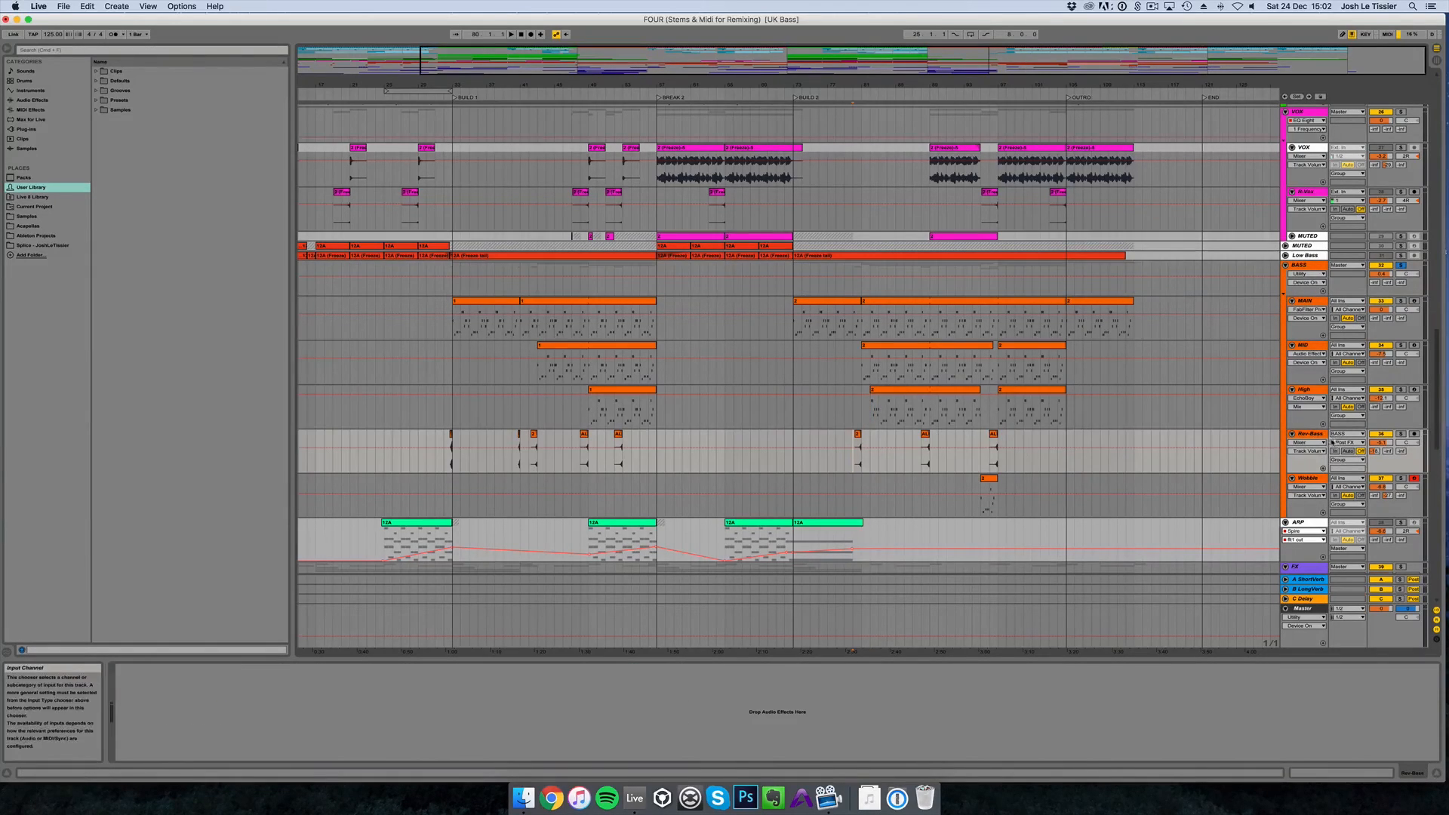
pyautogui.click(1324, 435)
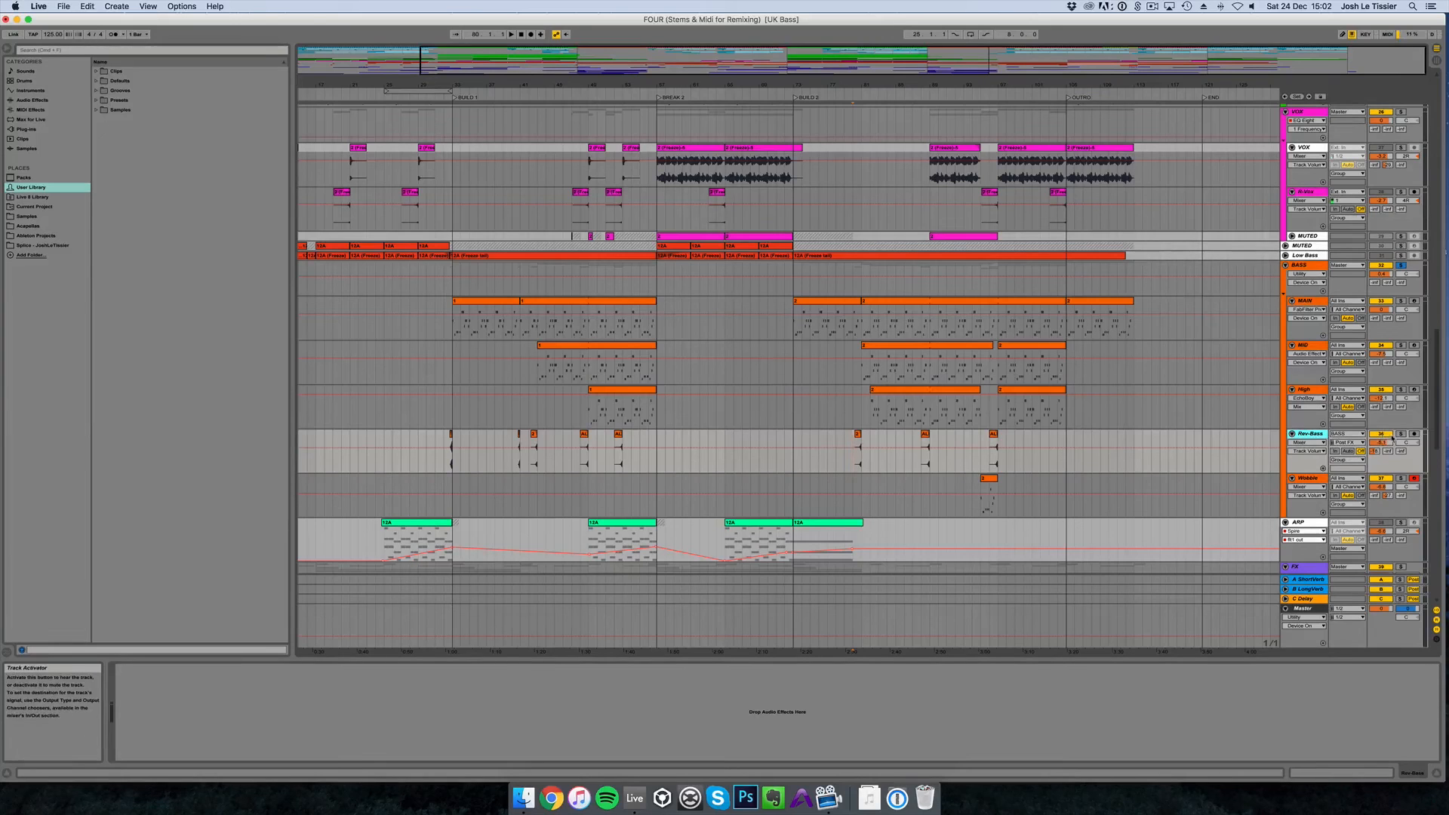
pyautogui.click(1401, 435)
pyautogui.press('space')
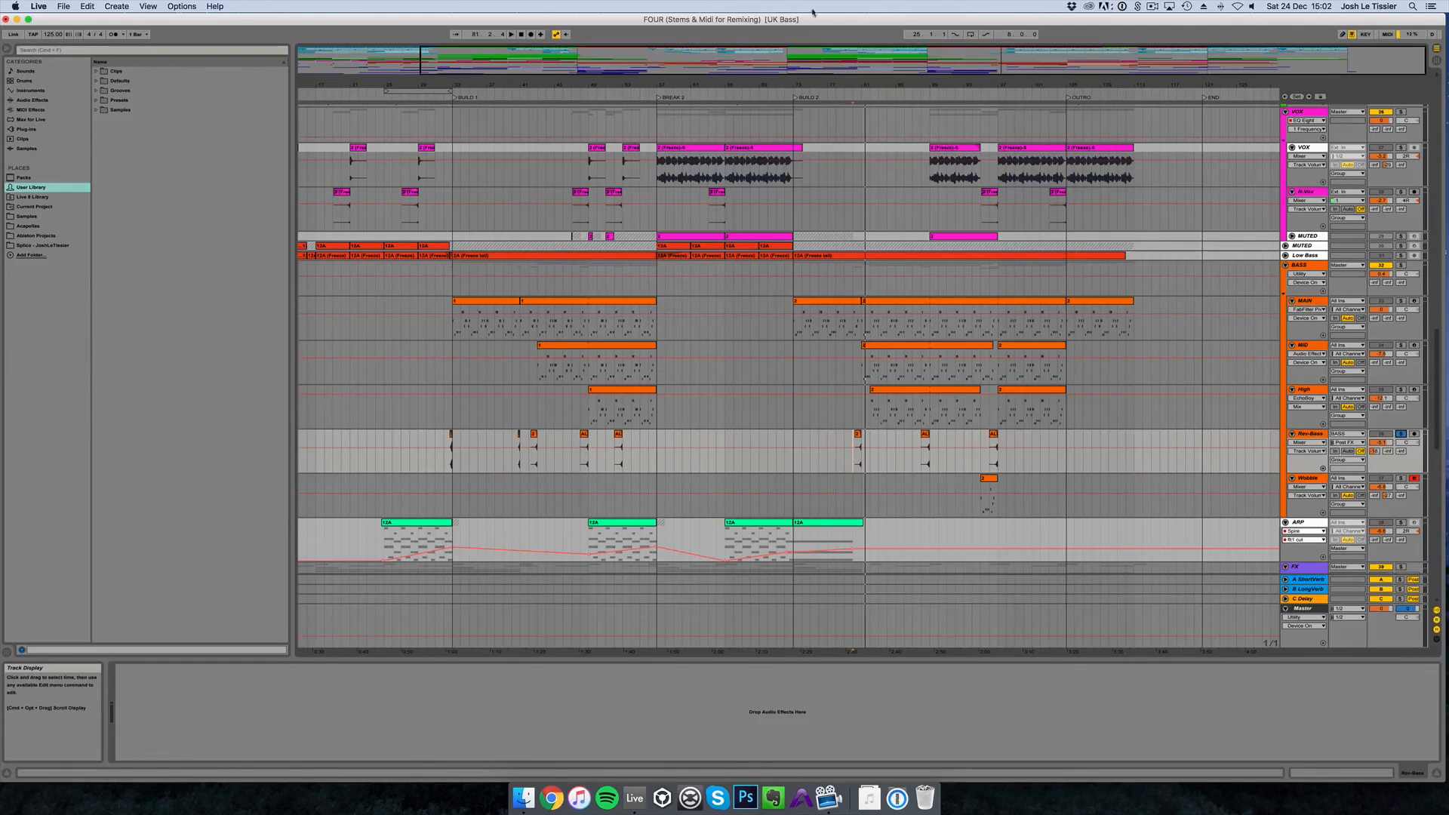
pyautogui.moveTo(840, 58); pyautogui.dragTo(866, 106)
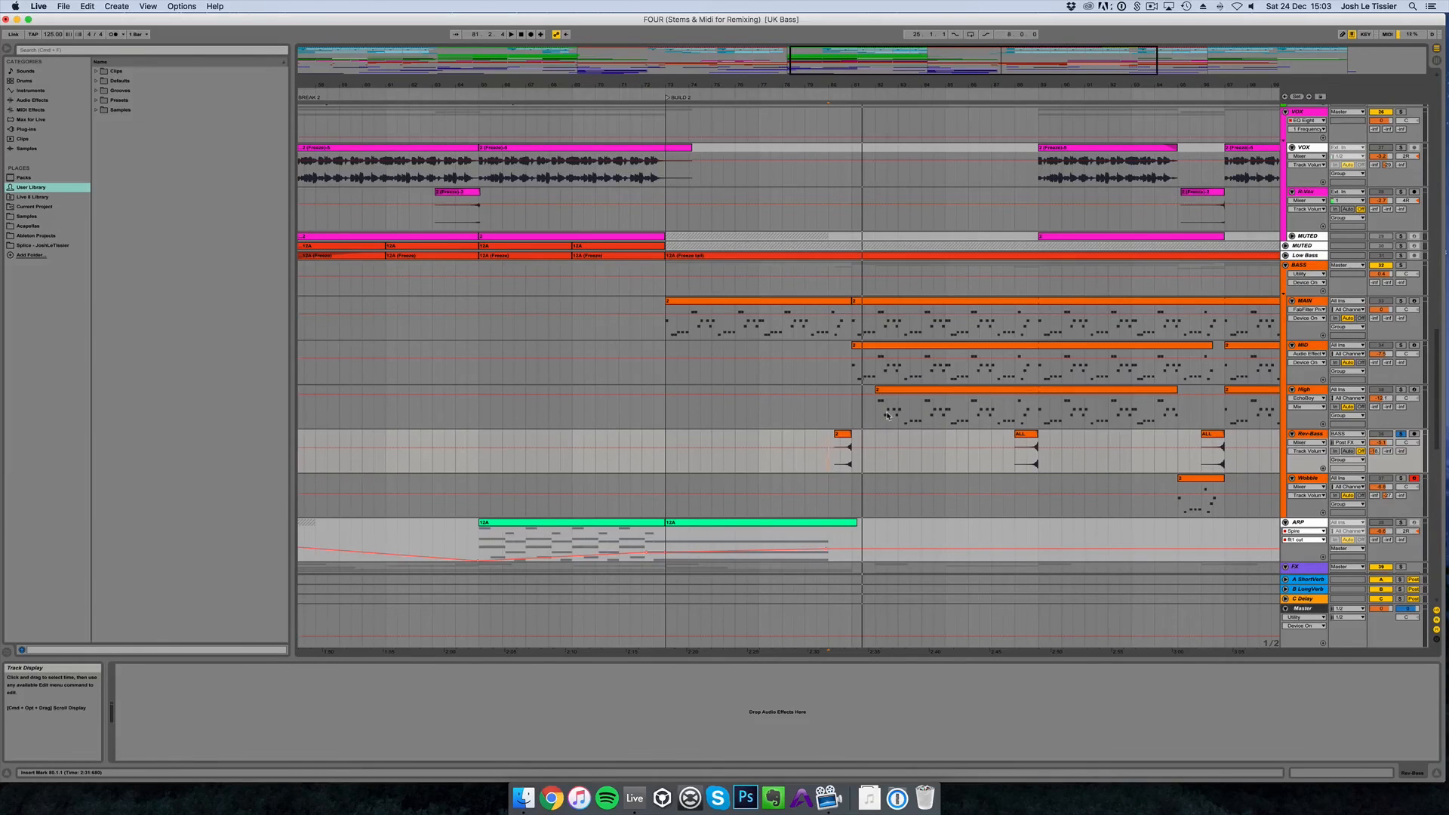
pyautogui.moveTo(925, 56); pyautogui.dragTo(988, 37)
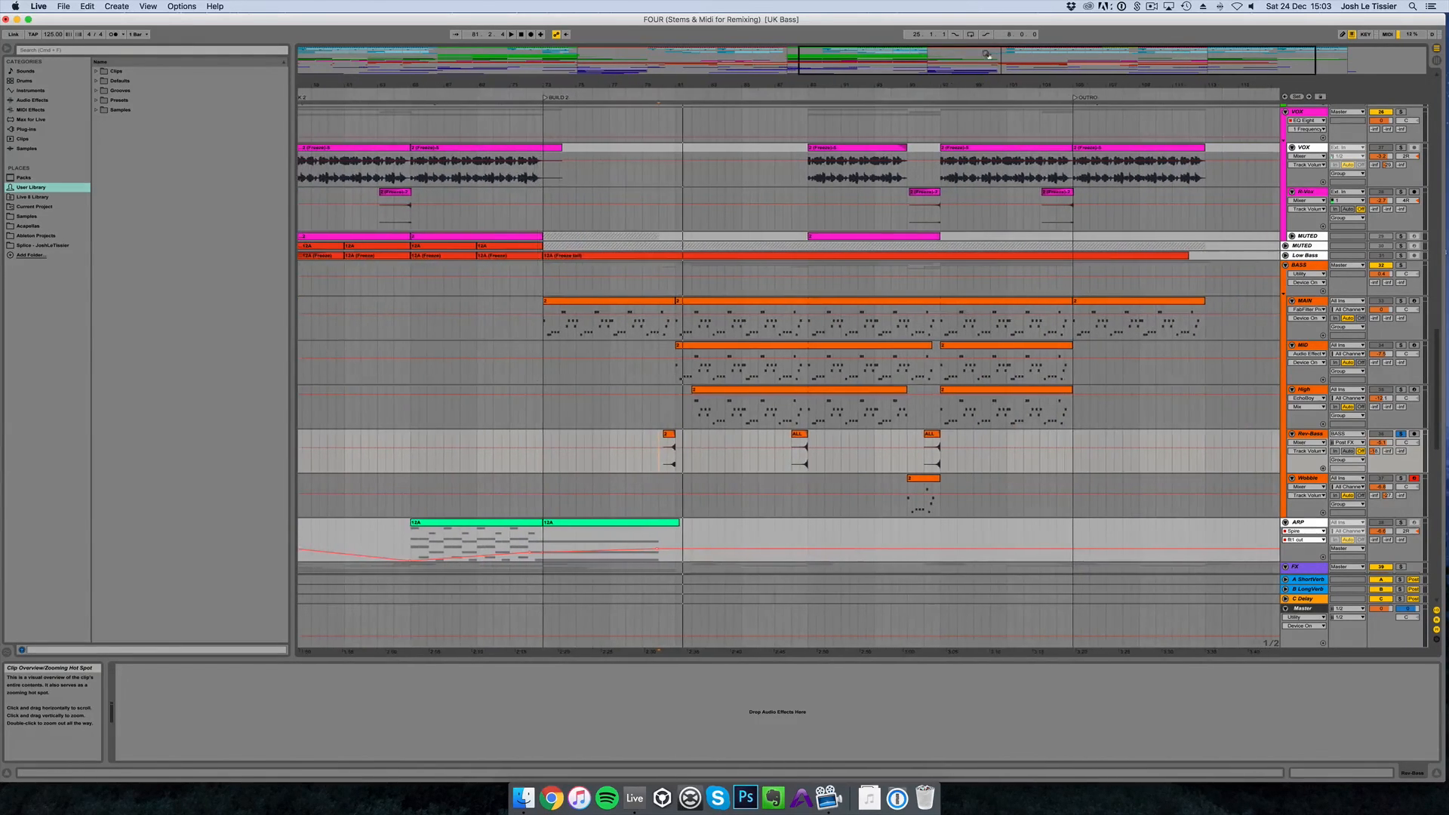
# Step: Select the BASS group to show its device chain and view its arrangement from before BUILD 1 through the OUTRO
pyautogui.click(1311, 267)
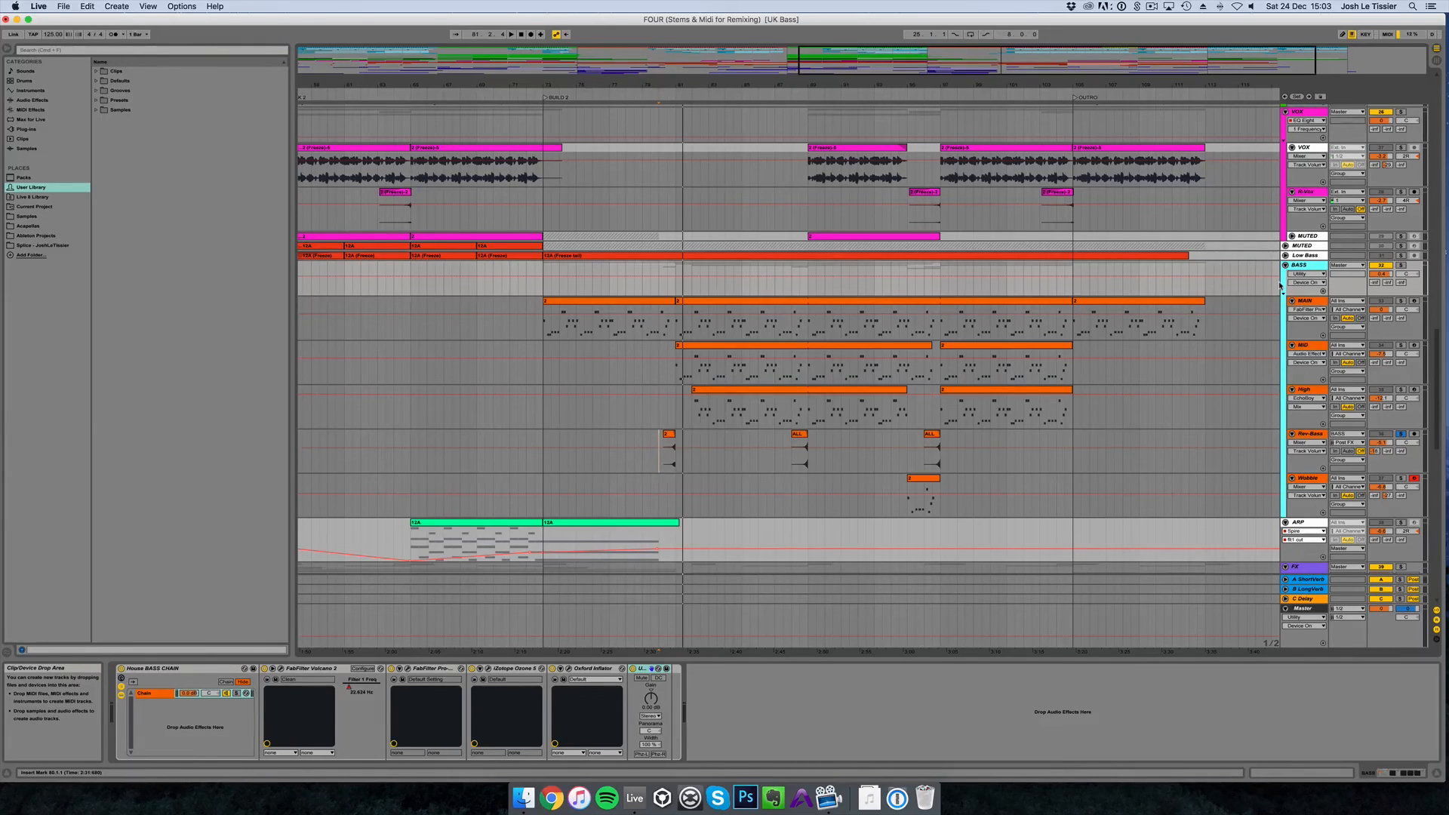
pyautogui.moveTo(529, 84); pyautogui.dragTo(560, 63)
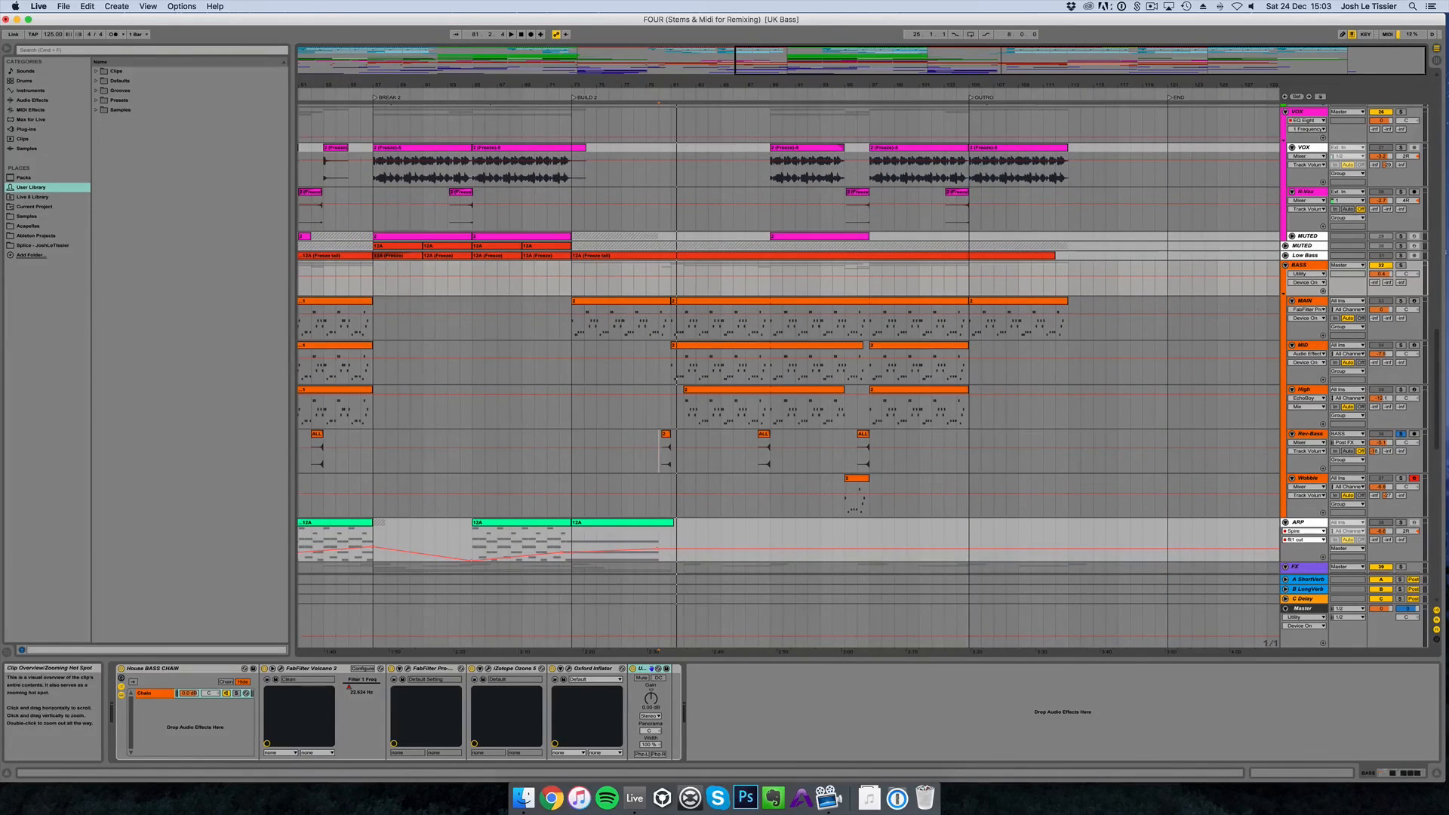
pyautogui.moveTo(764, 84); pyautogui.dragTo(761, 71)
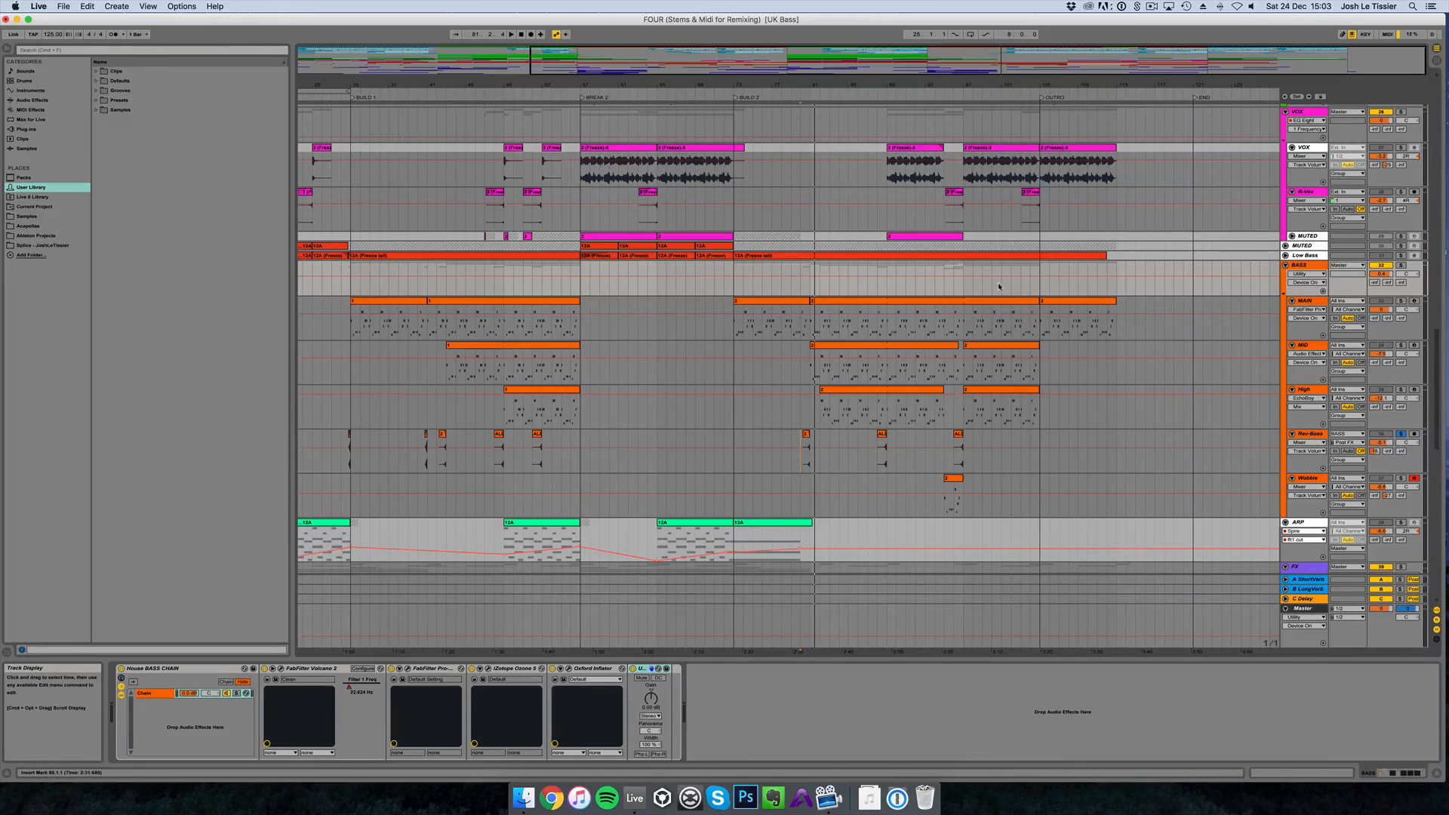
pyautogui.moveTo(833, 75); pyautogui.dragTo(830, 67)
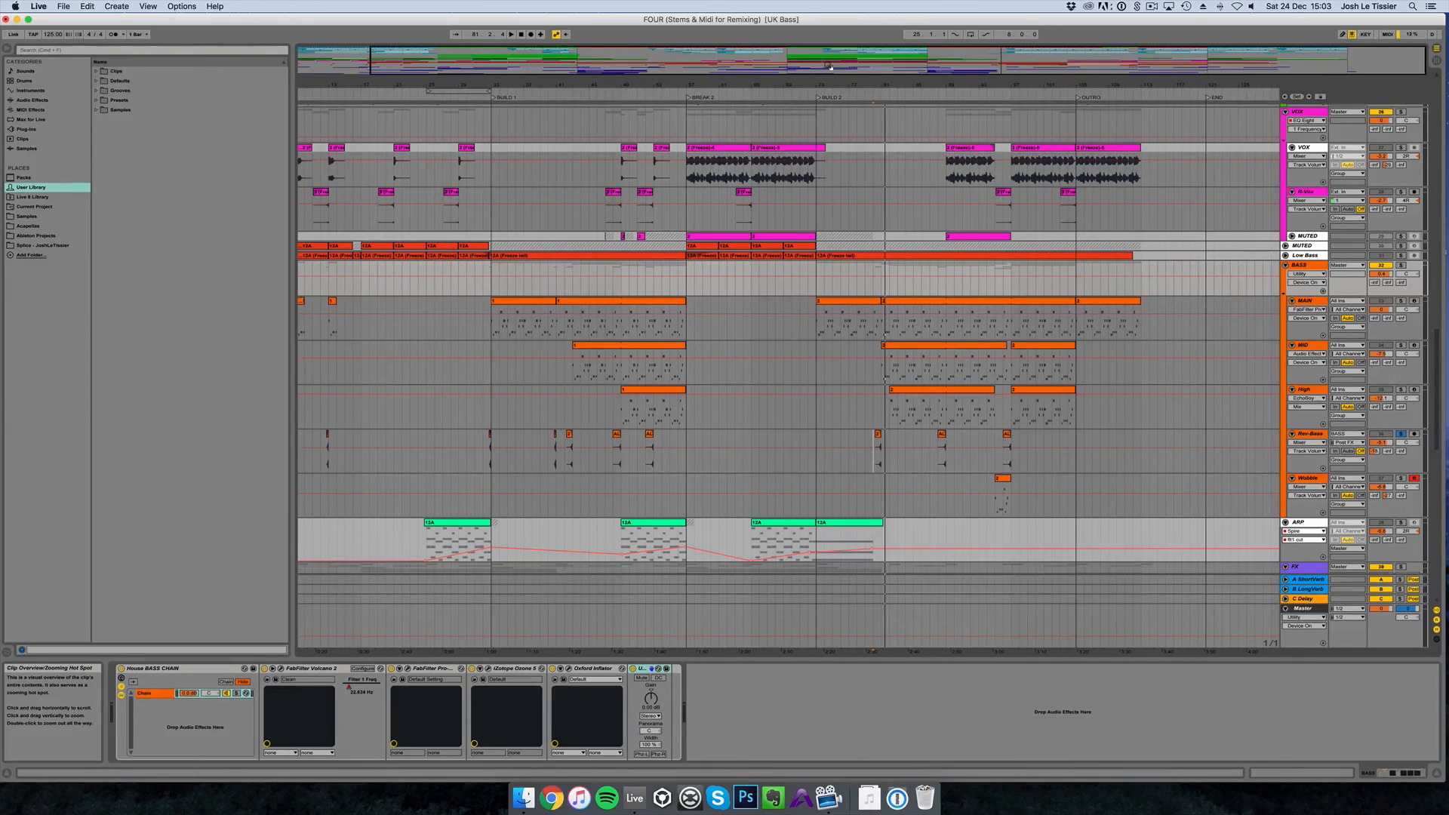